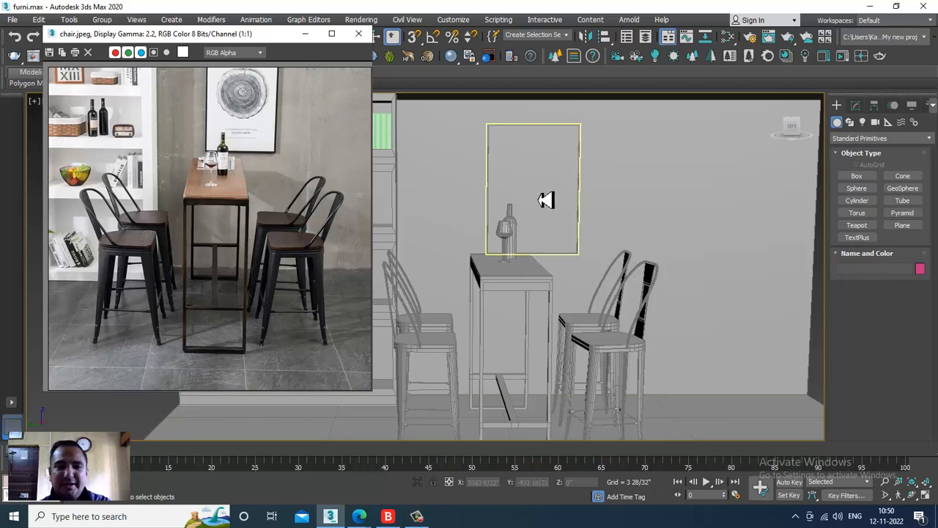
Compare the modelled bookshelf and its items with the shelf in the reference photo
middle_click_drag(628, 205, 649, 216, "alt")
scroll(591, 214, "down", 3)
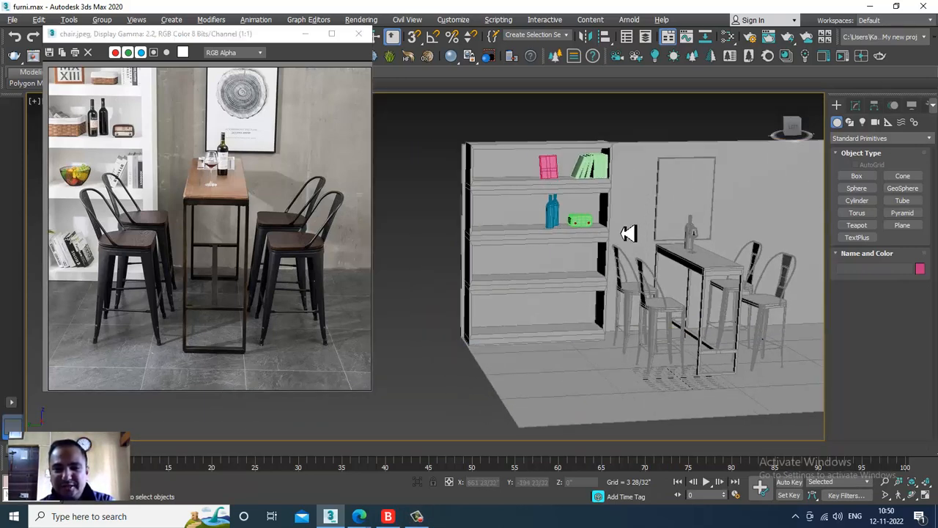
scroll(587, 252, "up", 4)
scroll(579, 245, "up", 5)
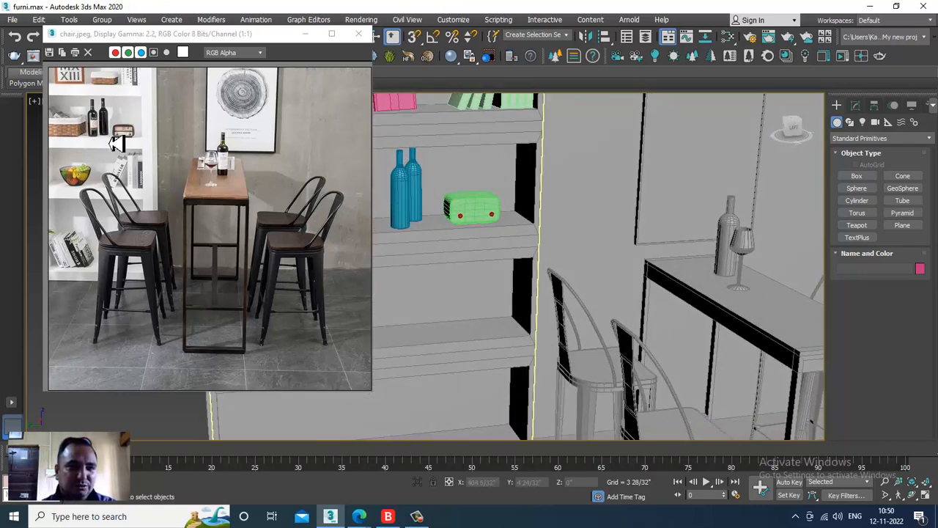
scroll(116, 192, "up", 1)
scroll(118, 189, "down", 1)
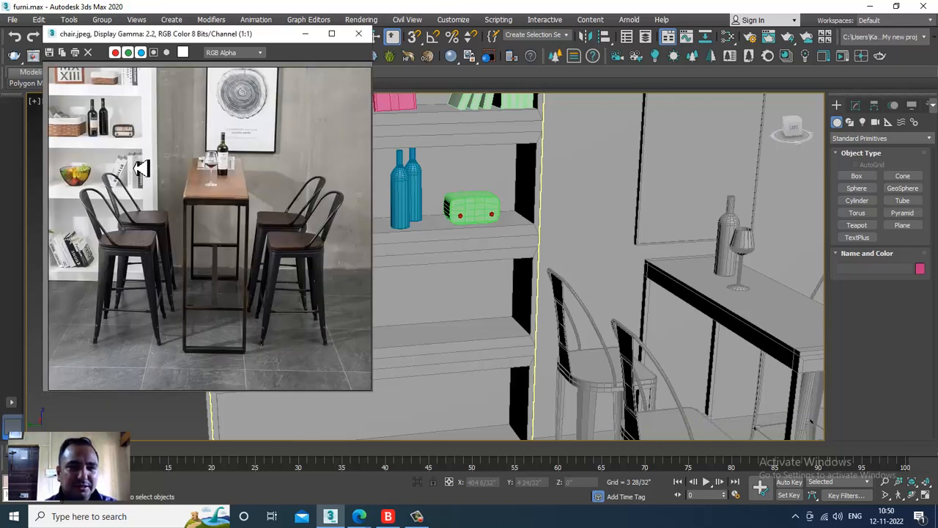
scroll(608, 268, "up", 6)
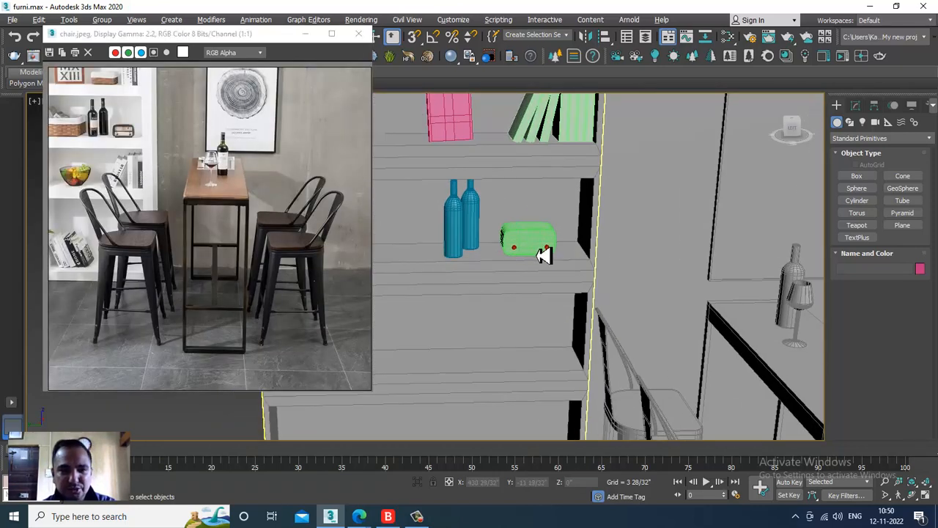
Copy the four upright books on the top shelf down onto the third shelf, against its end panel
left_click(604, 172)
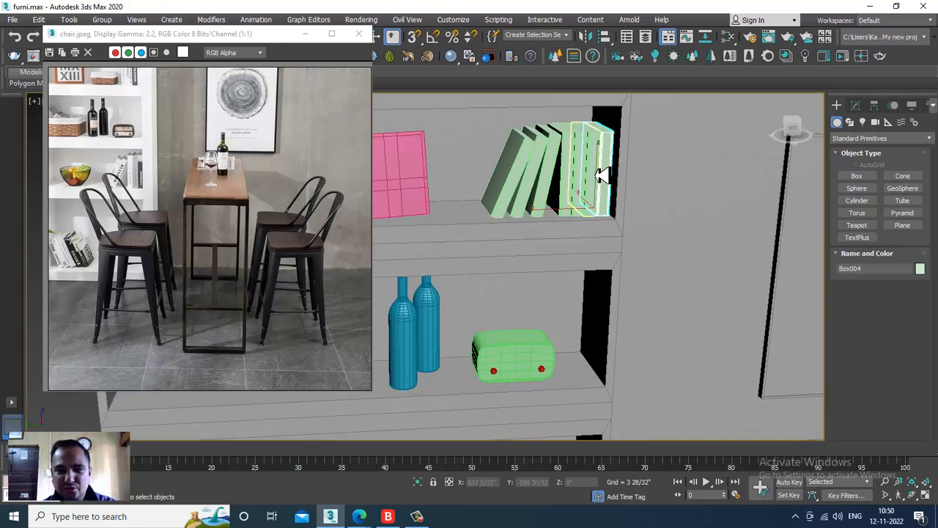
left_click(586, 176, "ctrl")
left_click(571, 176, "ctrl")
scroll(572, 176, "down", 4)
key("w")
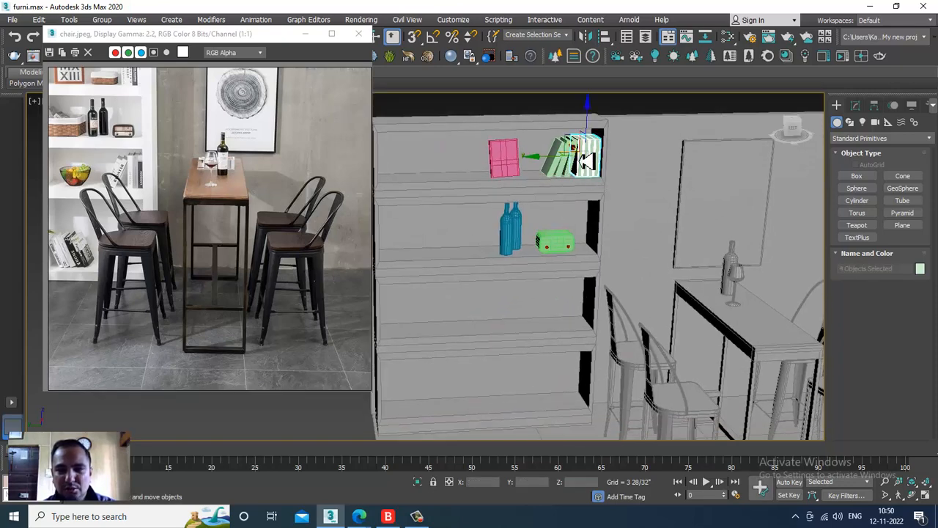
left_click_drag(593, 120, 622, 269, "shift")
left_click(473, 309)
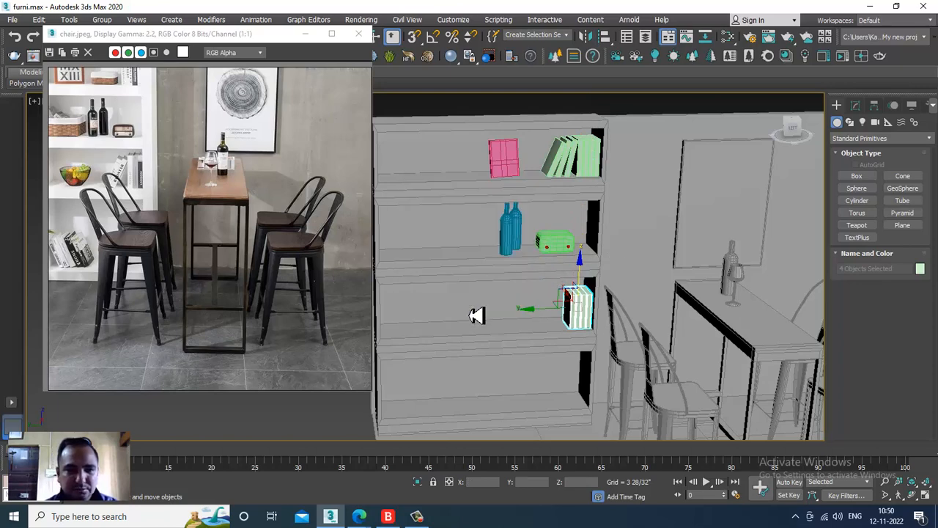
Duplicate the four upright books on the third shelf and place the copies directly beside the originals
scroll(484, 314, "up", 8)
scroll(528, 268, "down", 6)
scroll(513, 273, "up", 2)
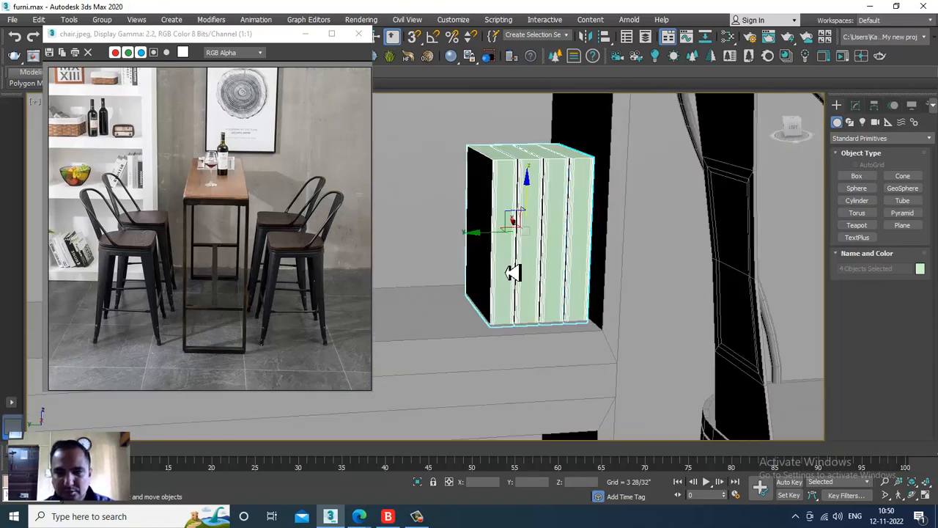
mouse_move(490, 250)
left_mouse_down()
mouse_move(316, 242)
mouse_move(390, 249)
left_mouse_up()
left_click(471, 308)
scroll(474, 307, "down", 6)
scroll(596, 245, "up", 5)
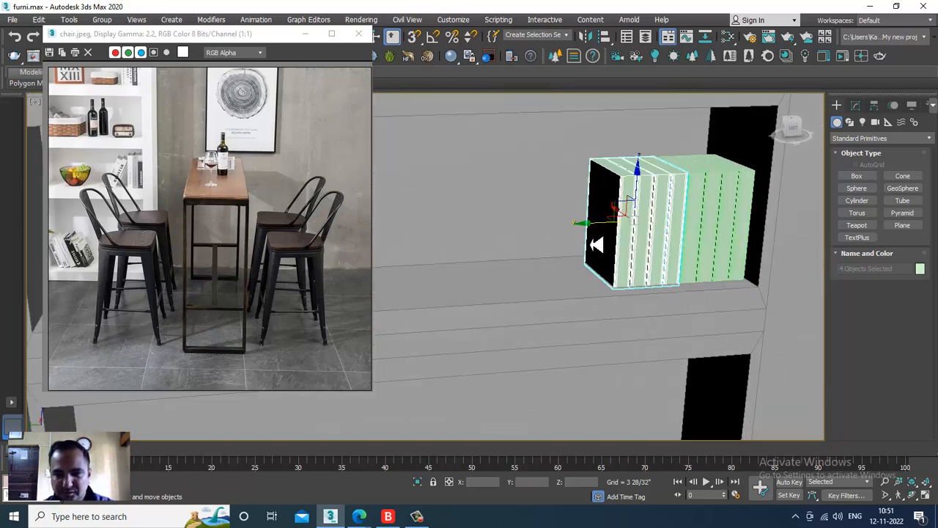
Copy the outermost book a little away from the row and tilt it about 19 degrees to lean against the others
left_click(619, 264)
left_click_drag(580, 286, 531, 295)
left_click(473, 308)
key("e")
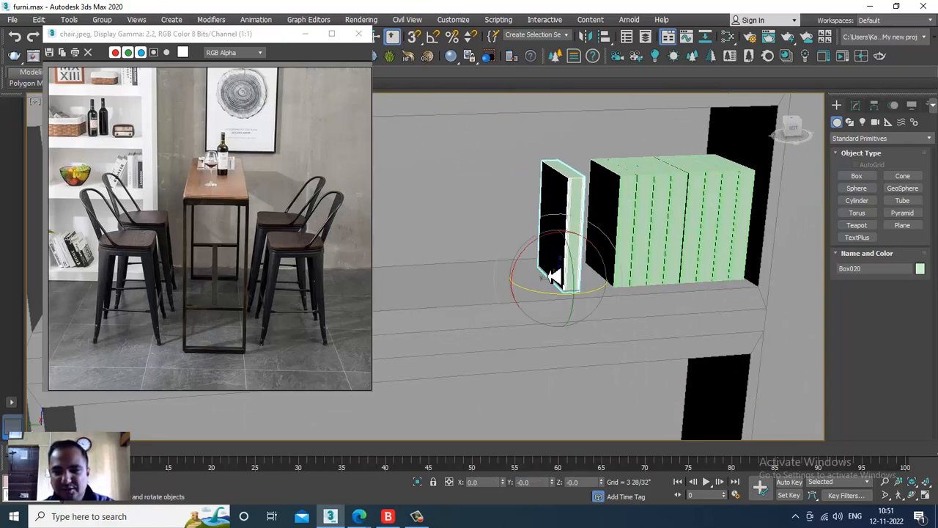
left_click_drag(529, 260, 565, 256)
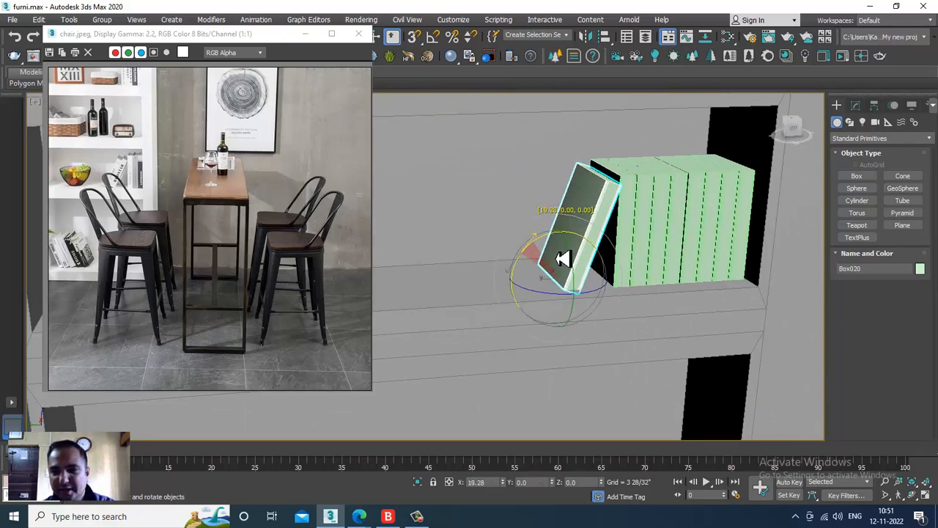
Make one copy of the leaning book and shift it outward along the shelf
middle_click_drag(565, 256, 513, 287, "alt")
key("w")
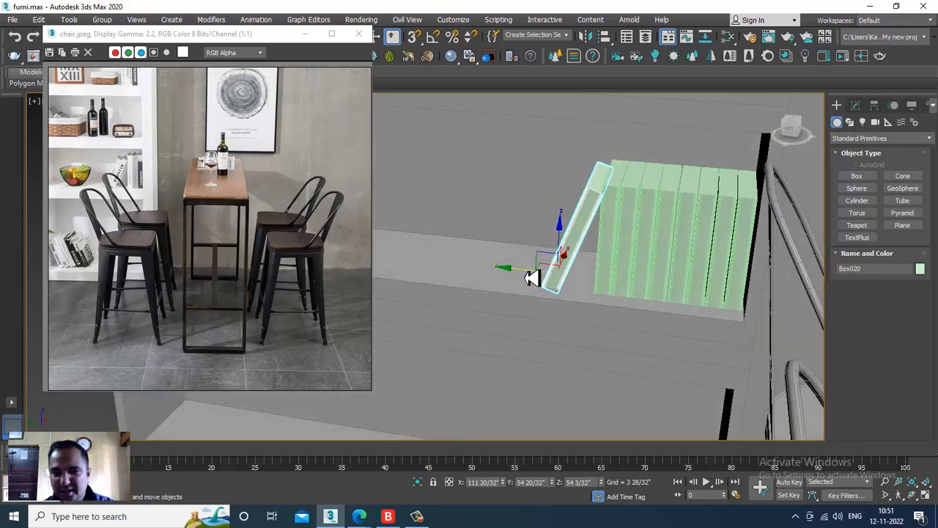
mouse_move(532, 275)
left_mouse_down("shift")
mouse_move(484, 270)
mouse_move(517, 271)
left_mouse_up("shift")
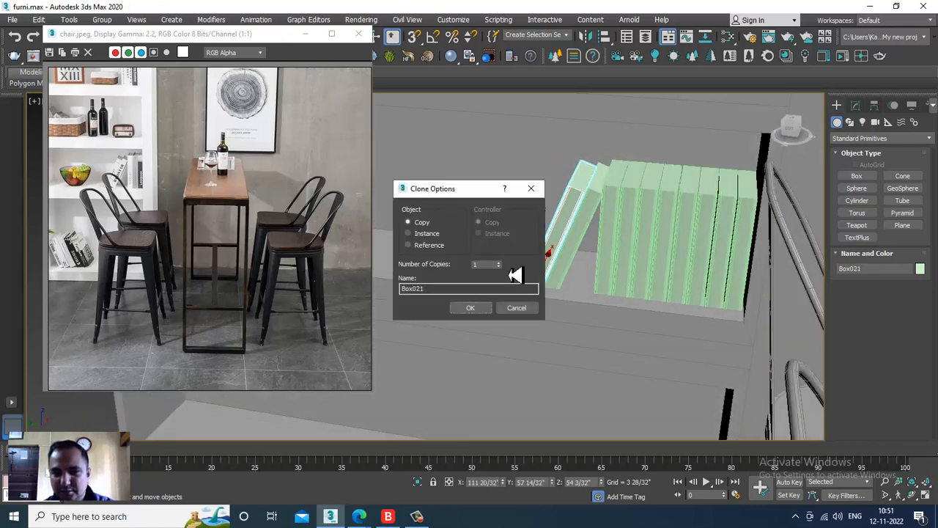
left_click(477, 311)
middle_click_drag(546, 274, 539, 284, "alt")
left_click_drag(520, 290, 509, 289)
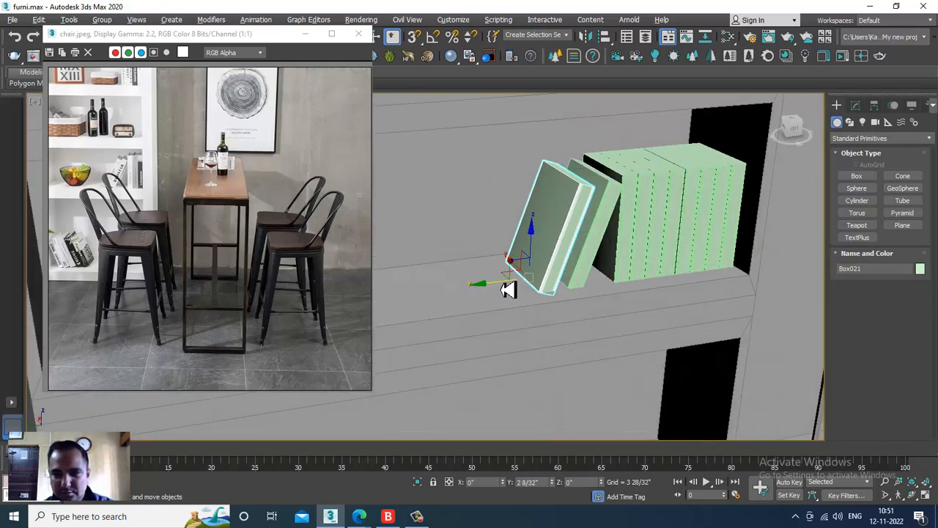
Tilt the second leaning book further, to about 26 degrees, so it rests against the first
middle_click_drag(508, 289, 542, 287, "alt")
key("e")
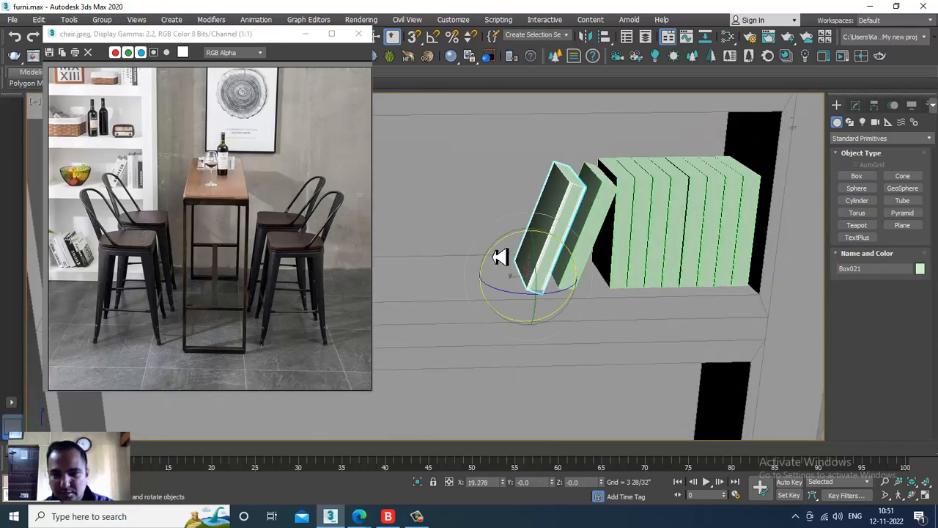
left_click_drag(503, 256, 509, 254)
mouse_move(606, 267)
middle_mouse_down("alt")
mouse_move(666, 282)
mouse_move(593, 258)
middle_mouse_up("alt")
Create a sphere with AutoGrid on the third shelf beside the books, as a base for the reference photo's fruit bowl
left_click(103, 224)
scroll(95, 191, "up", 1)
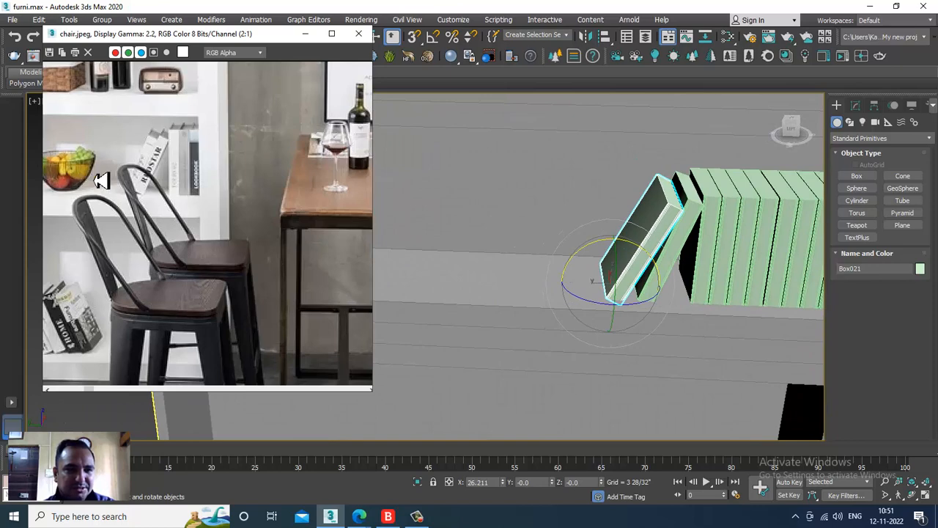
middle_click_drag(101, 181, 217, 205)
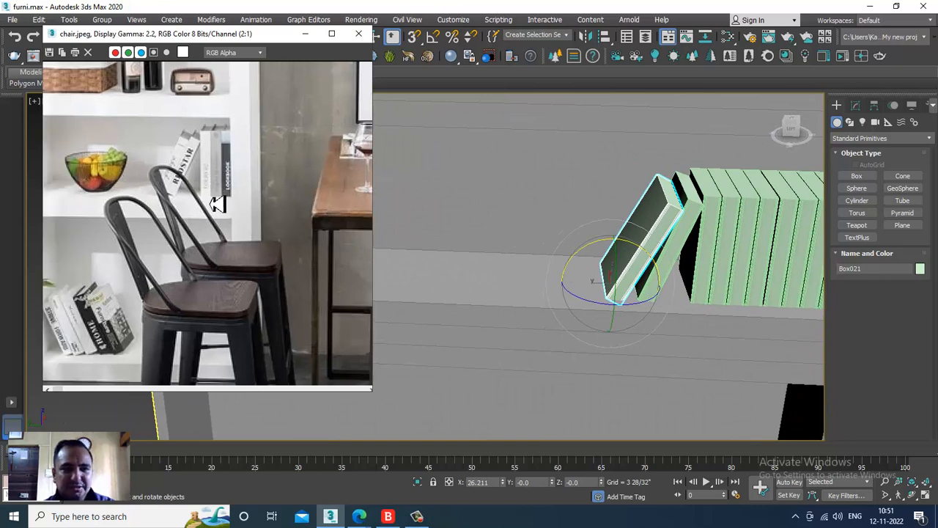
left_click(856, 188)
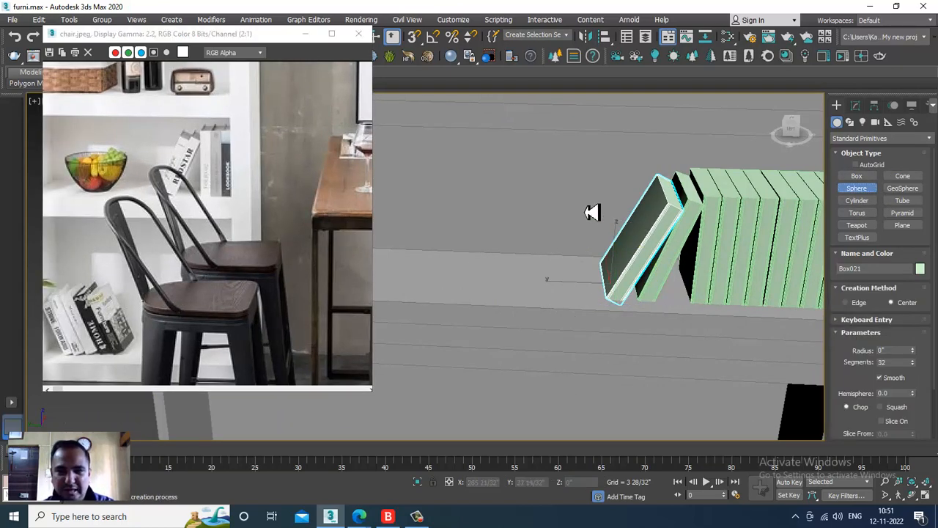
scroll(592, 213, "up", 3)
scroll(587, 305, "up", 1)
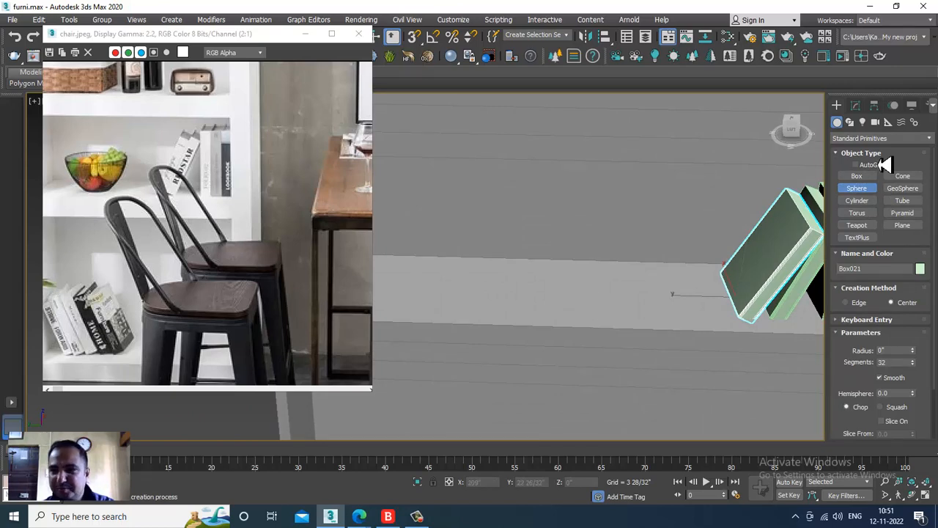
left_click_drag(597, 293, 630, 319)
Raise the sphere about 7 20/32 inches so it stands above the shelf surface
key("w")
middle_click_drag(630, 318, 616, 214, "alt")
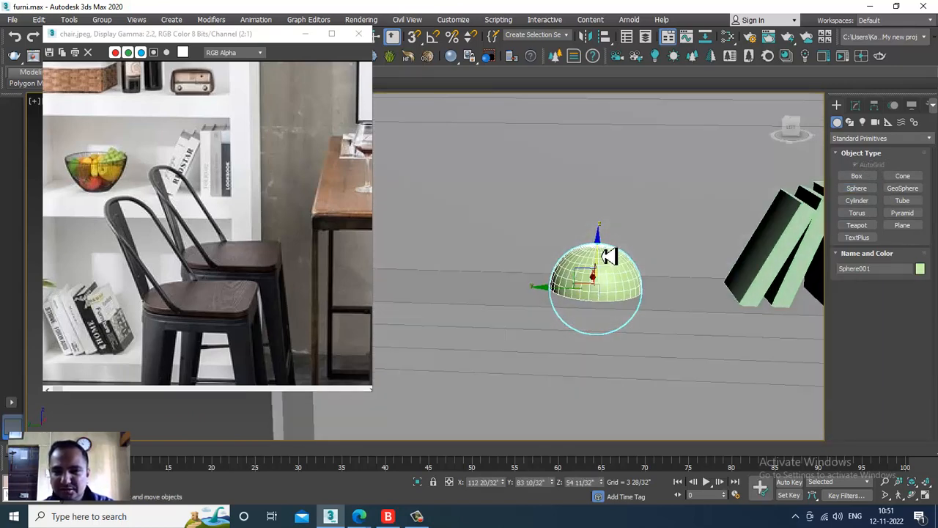
left_click_drag(602, 247, 612, 207)
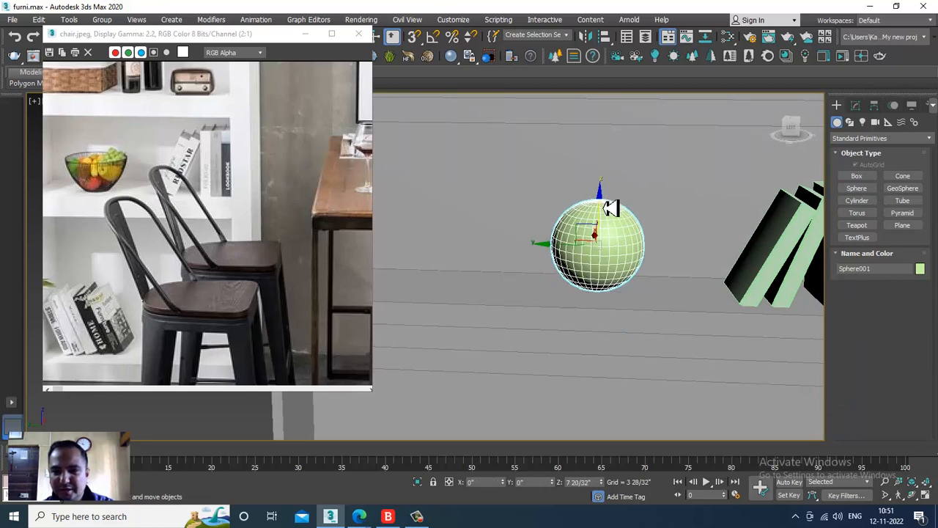
left_click(417, 517)
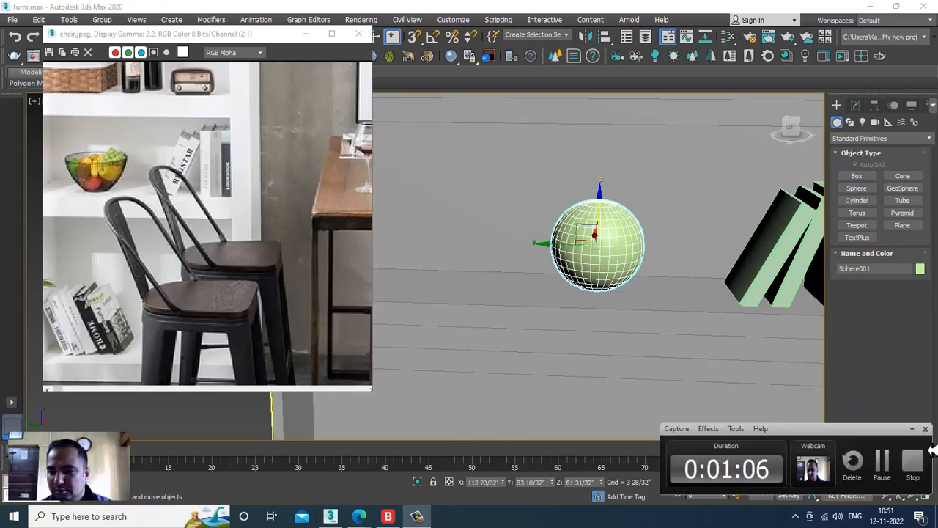
left_click(884, 469)
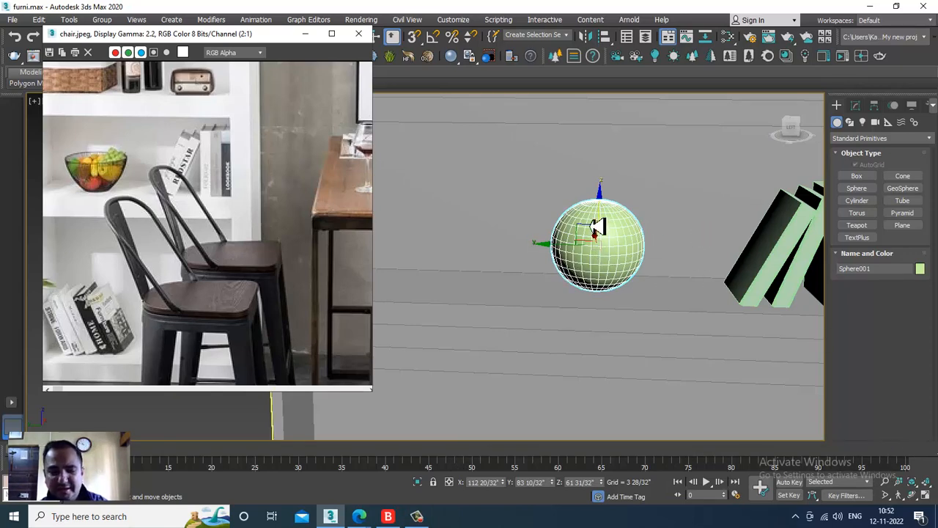
Scale the sphere up uniformly to about 131%
left_click(656, 255)
left_click(622, 251)
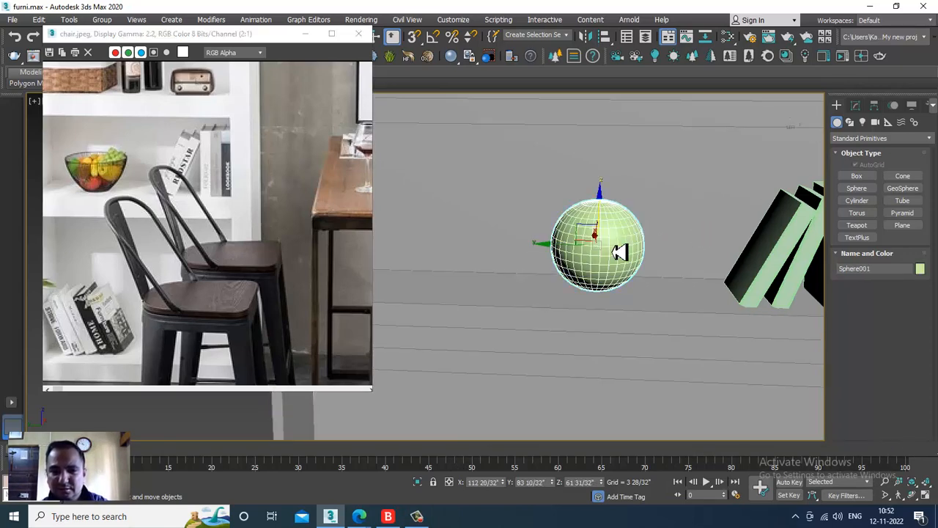
middle_click_drag(621, 250, 613, 239, "alt")
key("r")
key("r")
left_click_drag(602, 237, 590, 231)
Move the enlarged sphere up about 2 10/32 inches in an orthographic view so it rests on the shelf
key("alt+w")
key("alt+w")
key("z")
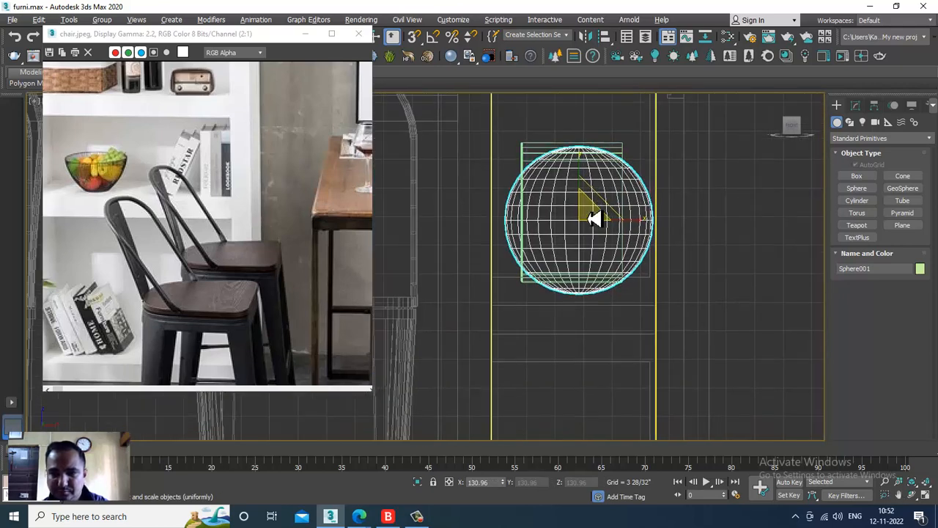
key("w")
left_click_drag(584, 190, 591, 174)
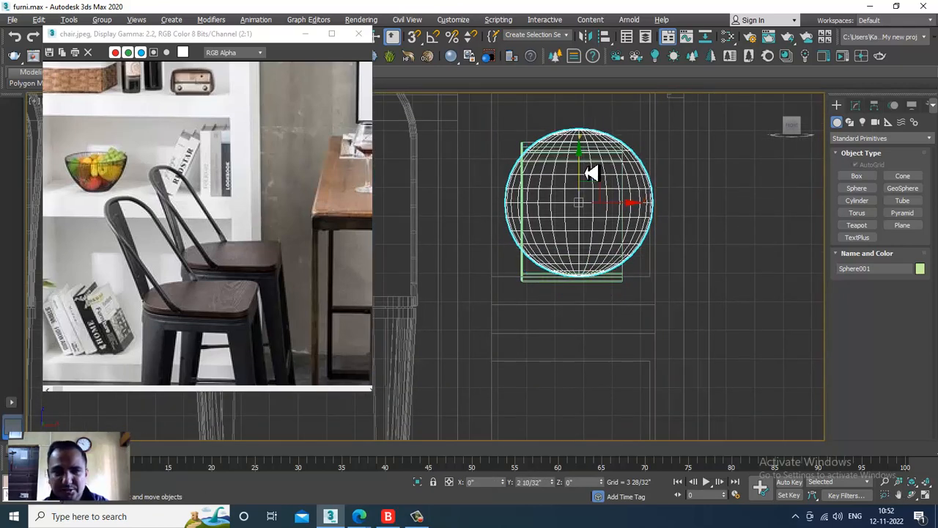
key("alt+w")
key("alt+w")
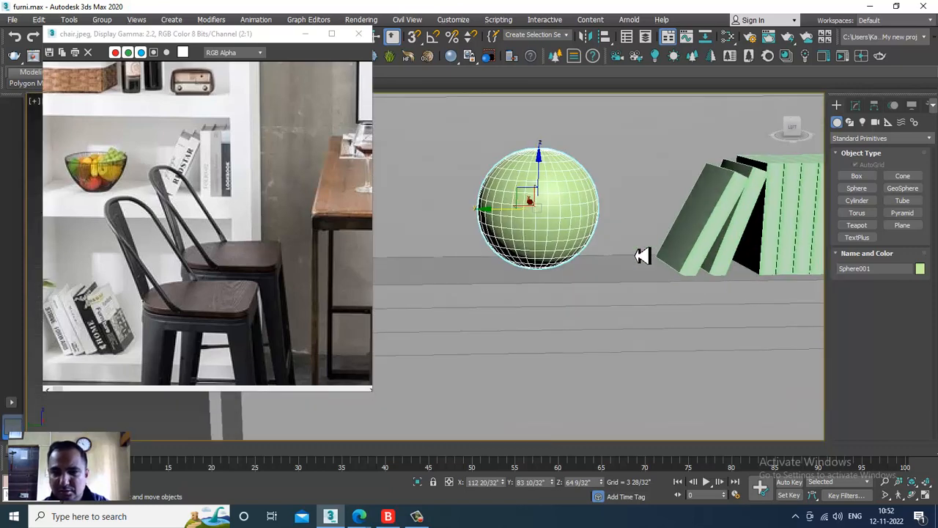
Convert the sphere to an Editable Poly
right_click(569, 202)
mouse_move(669, 316)
left_click(733, 326)
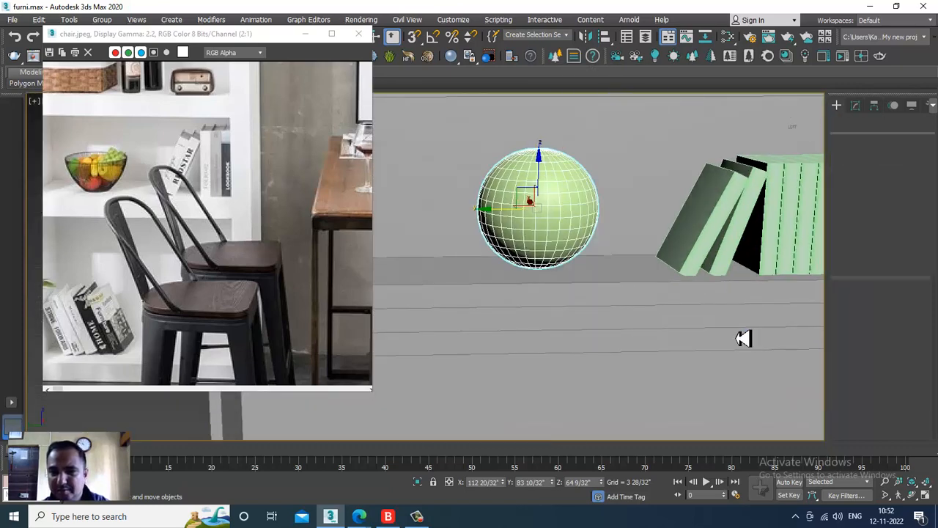
Delete the polygons around the sphere's bottom pole in the side view to leave a flat base opening
key("alt+w")
middle_click(680, 215)
middle_click(418, 398)
key("z")
key("alt+w")
scroll(474, 318, "down", 3)
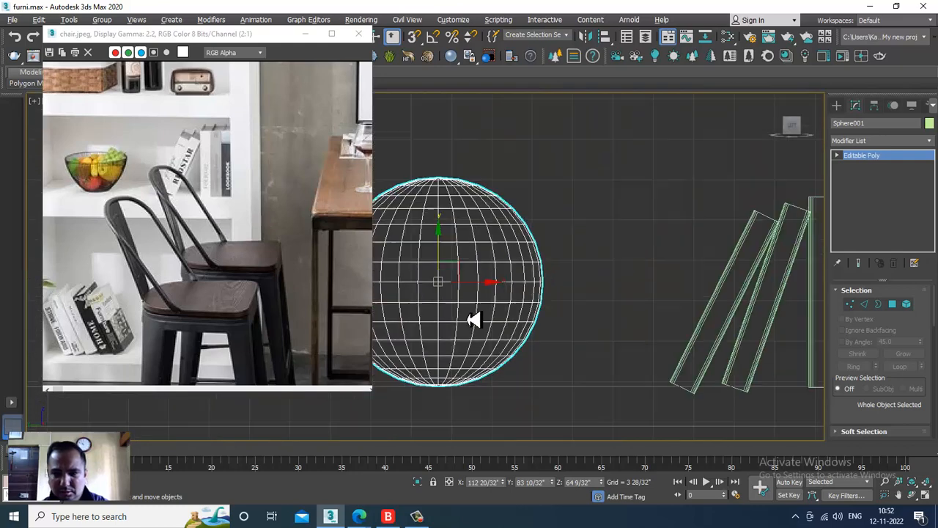
middle_click_drag(473, 318, 657, 267)
key("4")
scroll(598, 361, "up", 2)
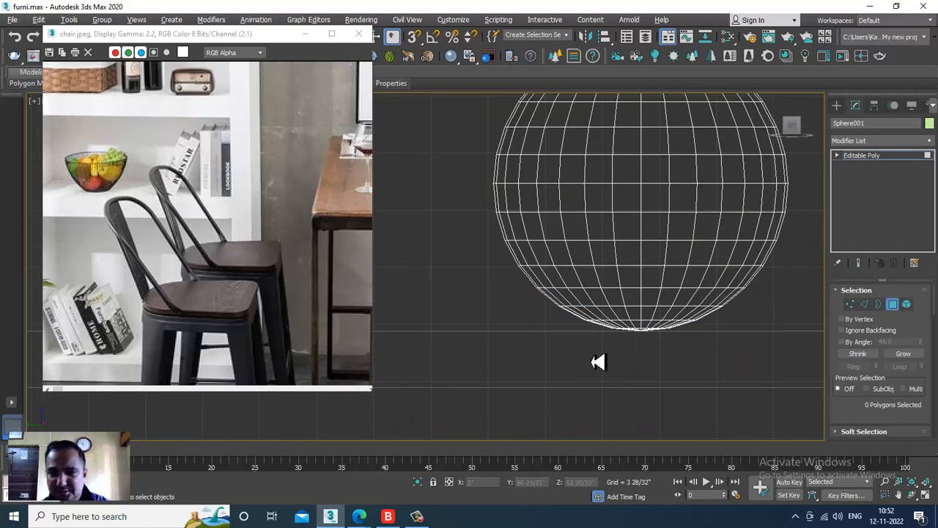
left_click_drag(721, 336, 712, 327)
key("Delete")
Delete the sphere's upper polygons, keeping one row above its equator as the bowl's rim
key("z")
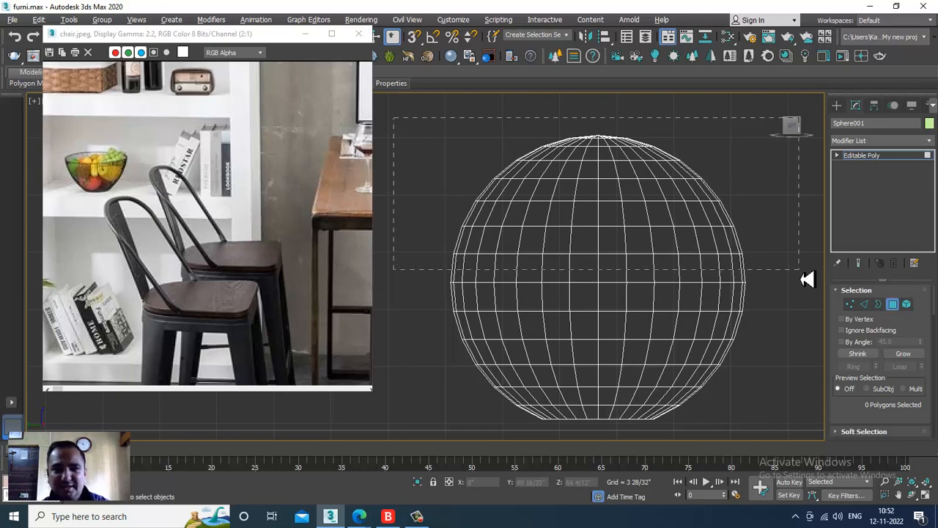
left_click_drag(809, 246, 811, 250)
key("Delete")
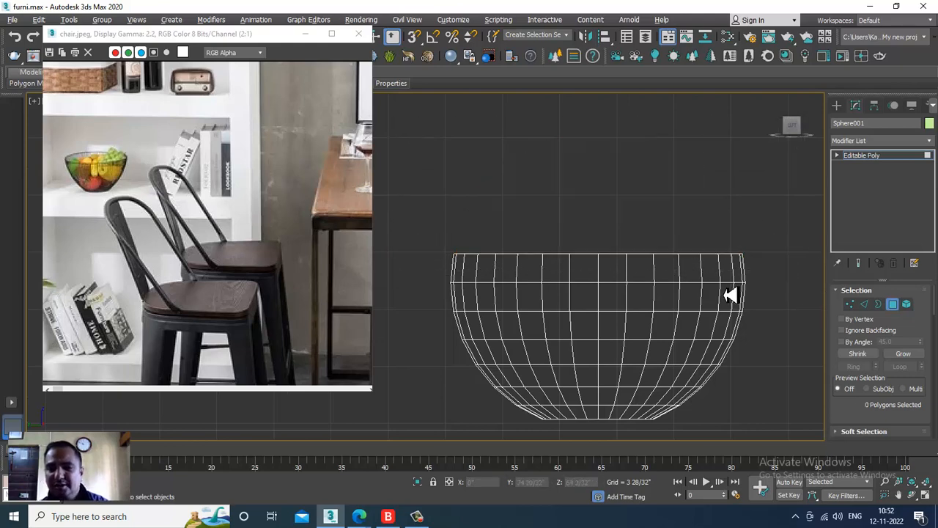
Select the open border at the bowl's base and cap it
middle_click_drag(671, 394, 675, 310)
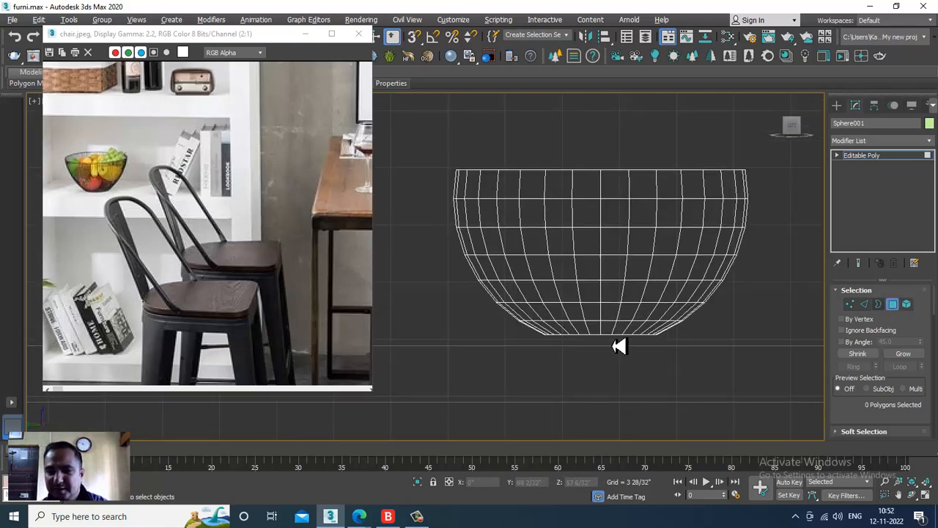
key("3")
left_click(607, 345)
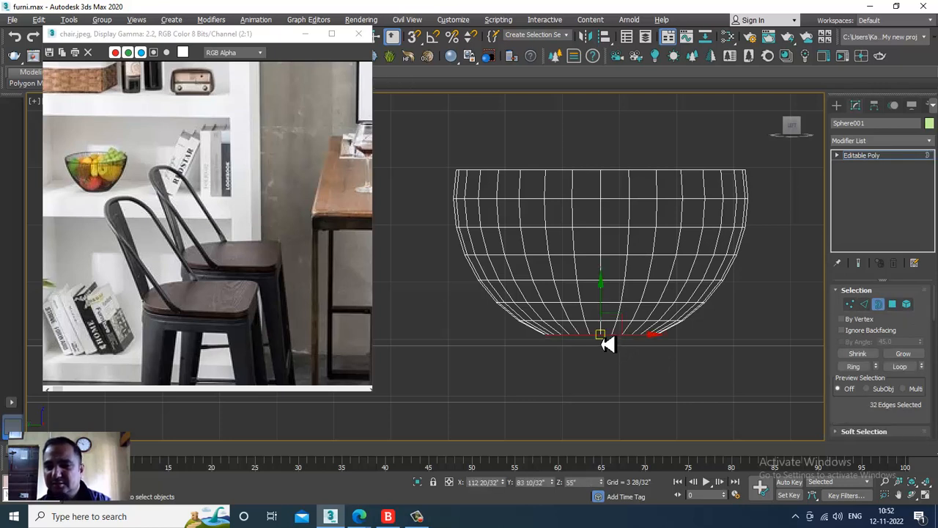
right_click(608, 345)
left_click(591, 374)
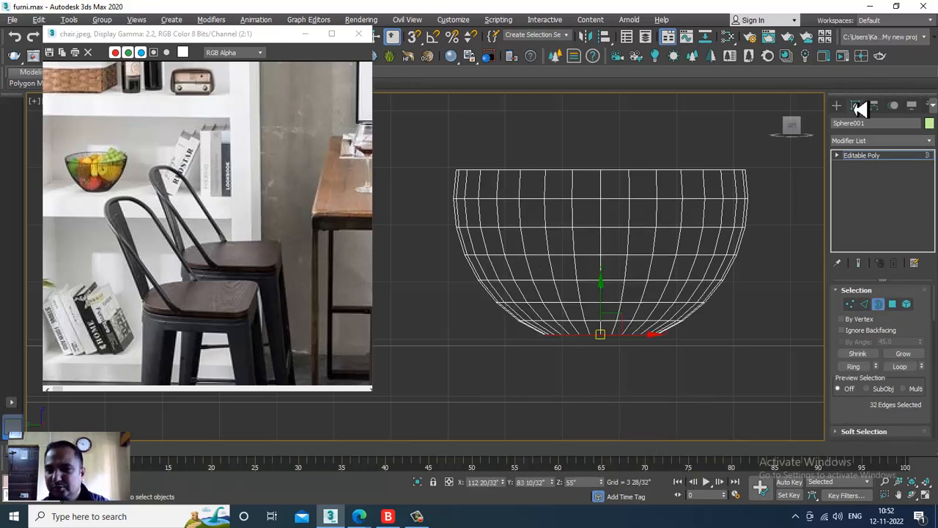
Apply a Lattice modifier to the whole bowl object
left_click(869, 155)
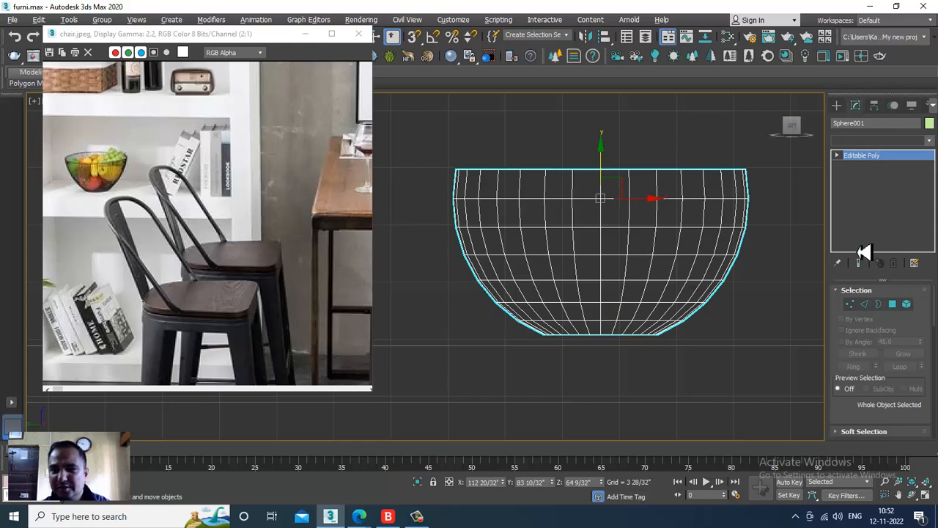
left_click(880, 140)
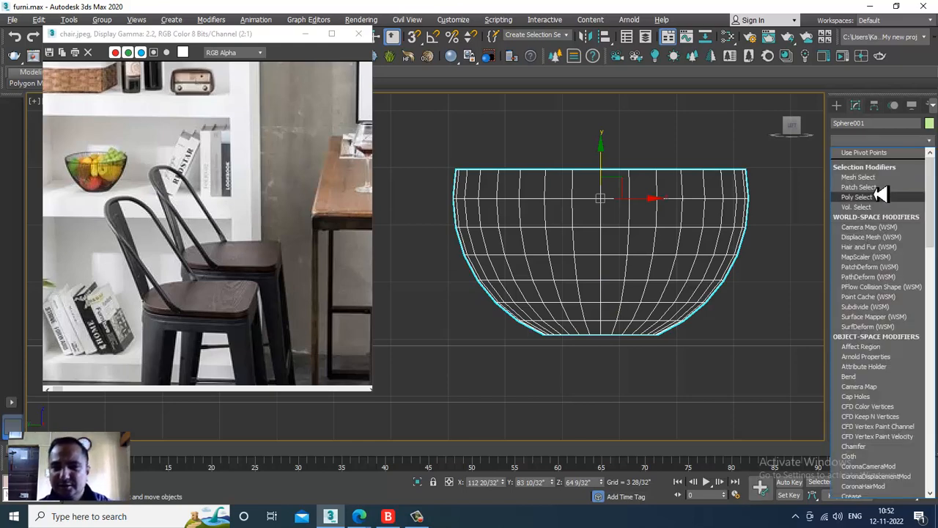
key("l")
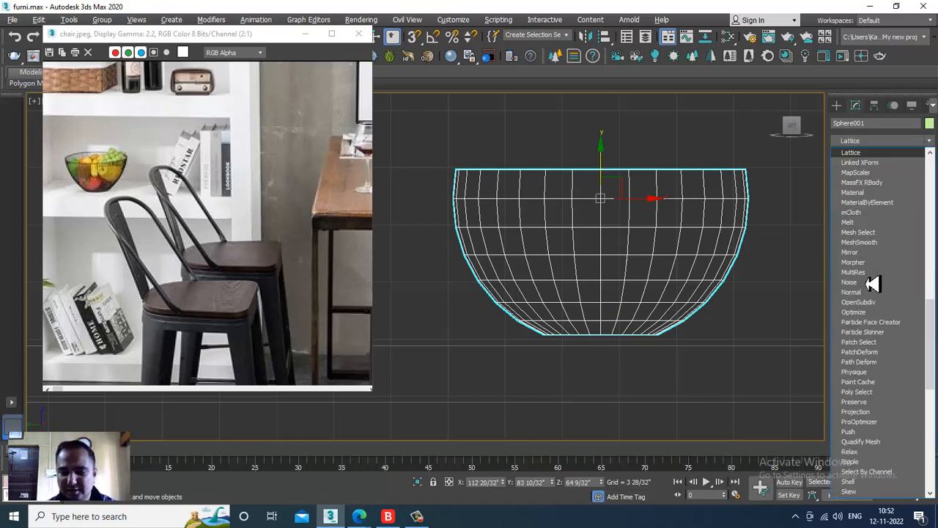
key("Return")
key("alt+w")
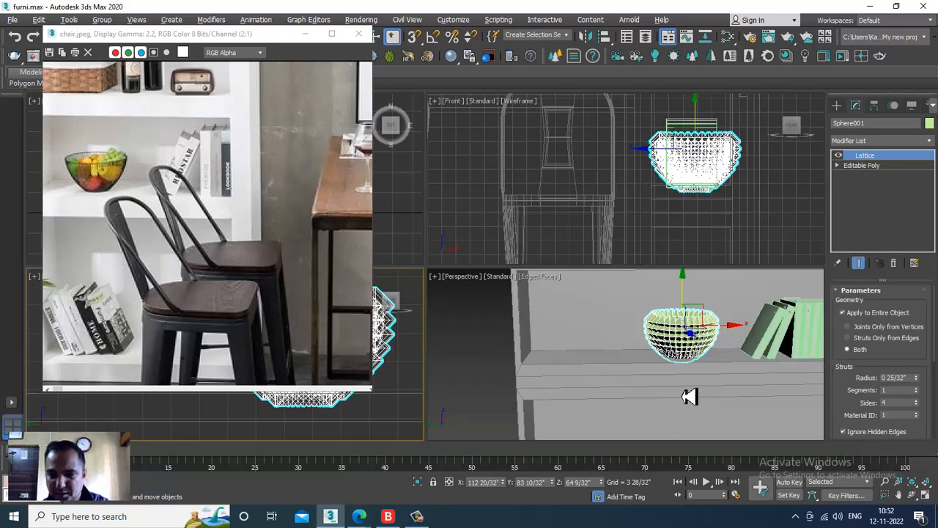
key("alt+w")
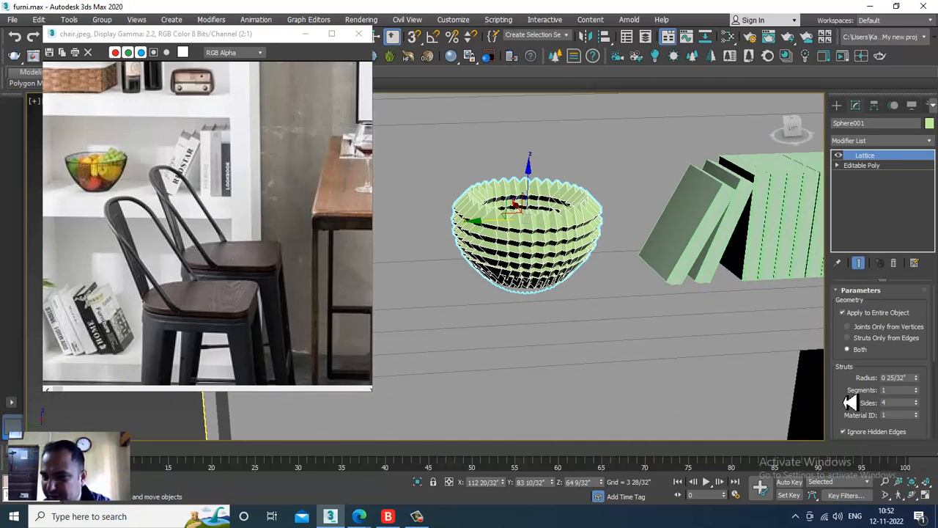
Set the bowl's Lattice joints radius to 0" and reduce its struts radius to 0 6/32"
left_click_drag(847, 403, 878, 254)
left_click_drag(917, 364, 921, 379)
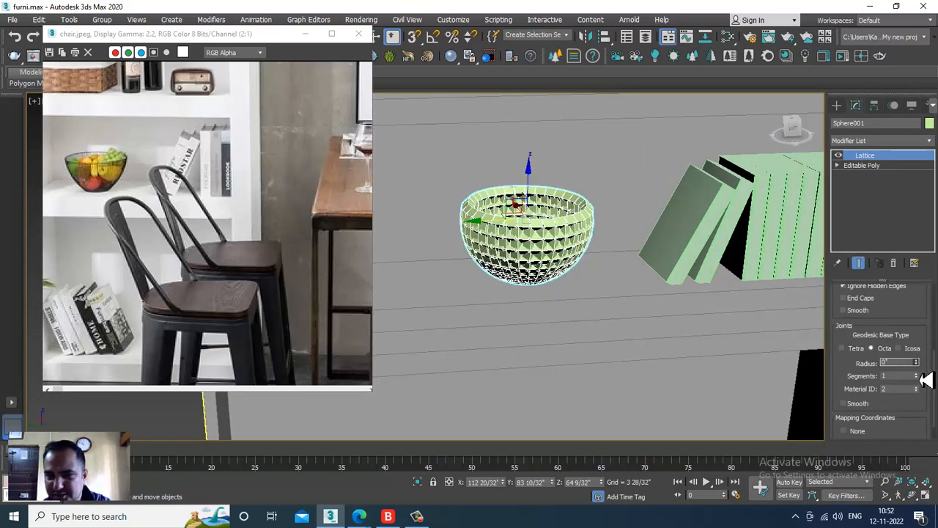
scroll(912, 330, "up", 3)
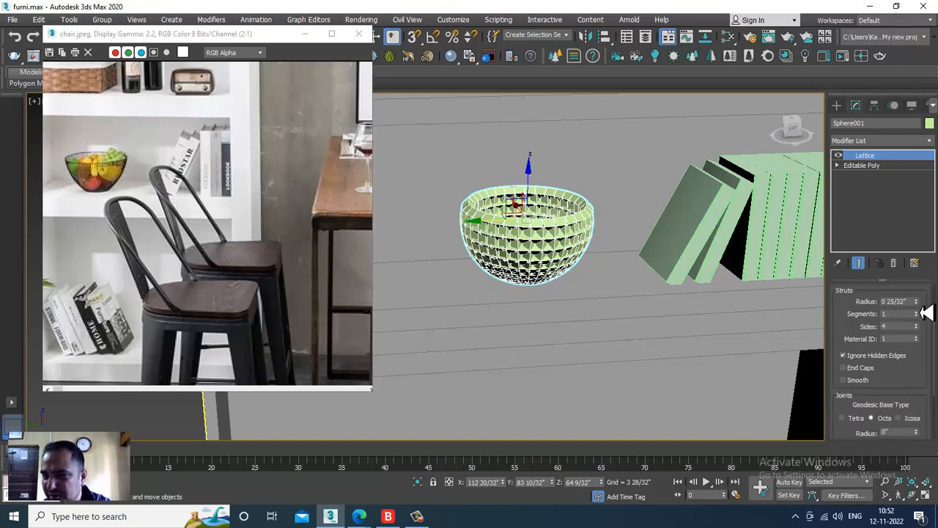
left_click_drag(926, 313, 923, 313)
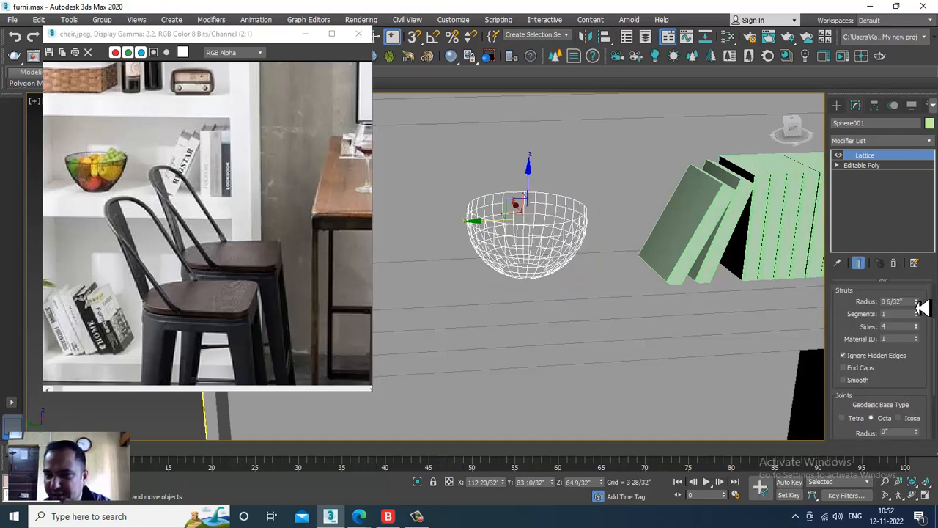
scroll(528, 235, "up", 5)
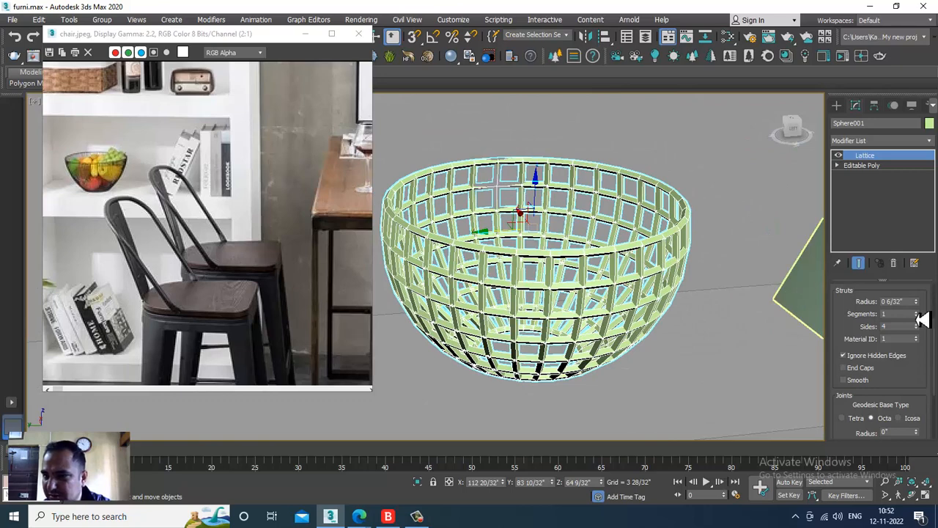
Try a thinner Lattice struts radius of 0 1/32" on the bowl
double_click(896, 302)
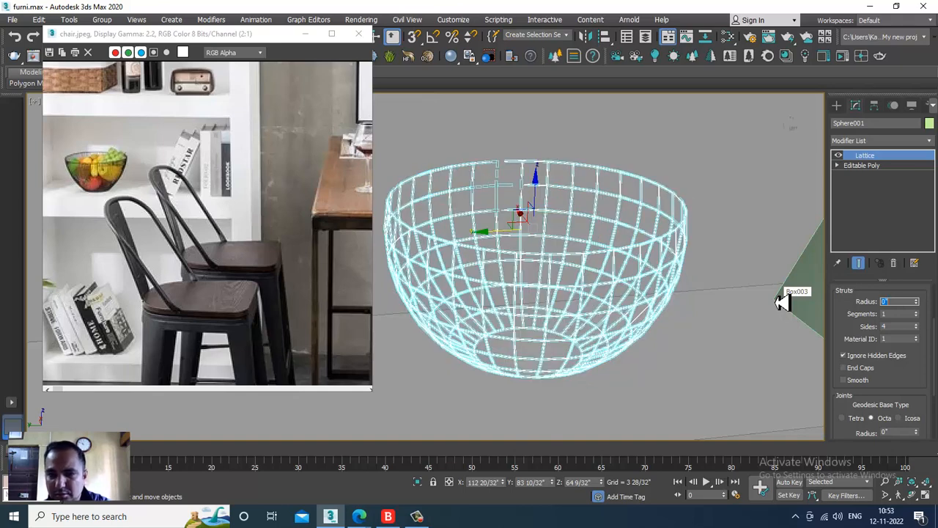
type("1")
key("Return")
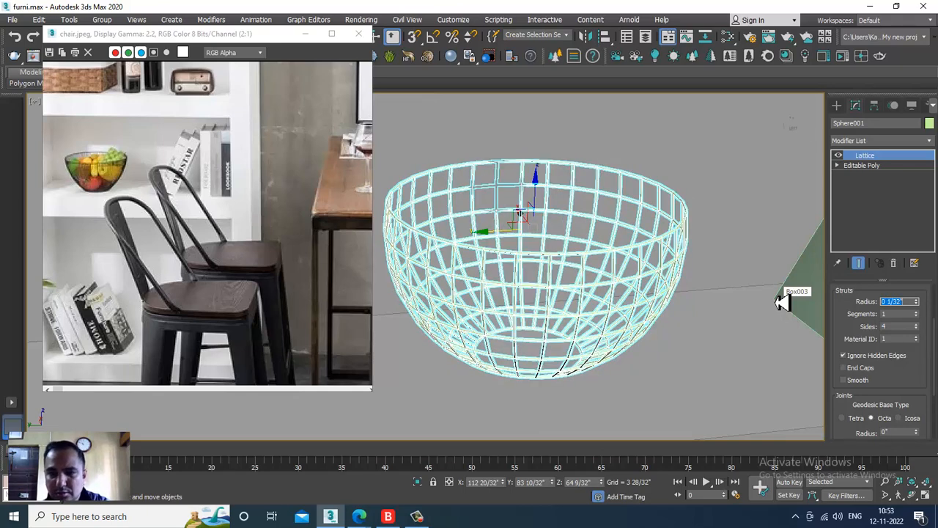
key("Return")
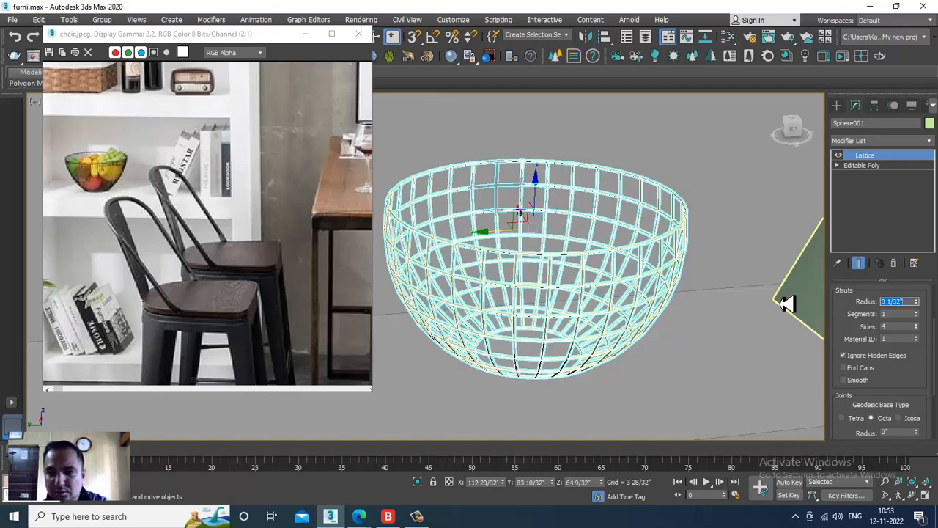
left_click(878, 228)
scroll(573, 298, "down", 3)
middle_click_drag(572, 298, 691, 291, "alt")
scroll(584, 257, "up", 3)
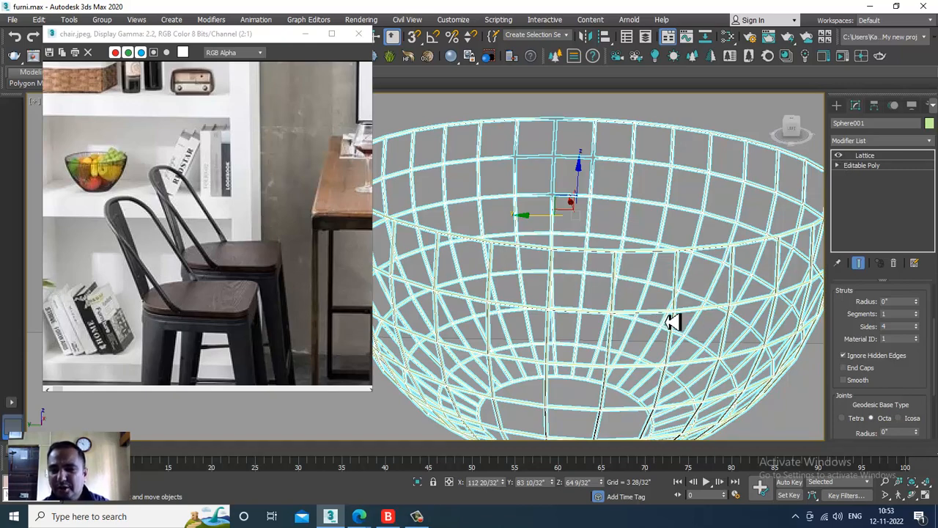
Set the bowl's Lattice struts to 6 segments and 10 sides
middle_click_drag(673, 322, 644, 247, "alt")
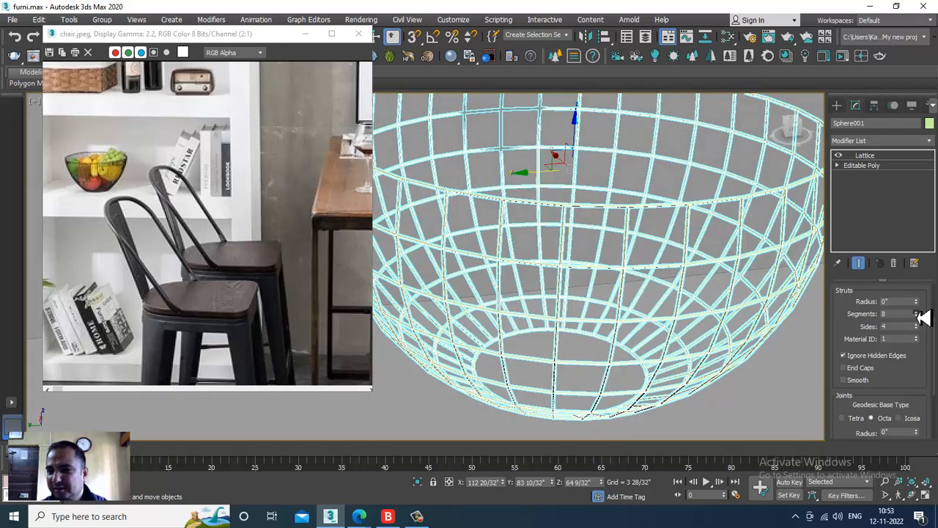
right_click(916, 315)
right_click(915, 327)
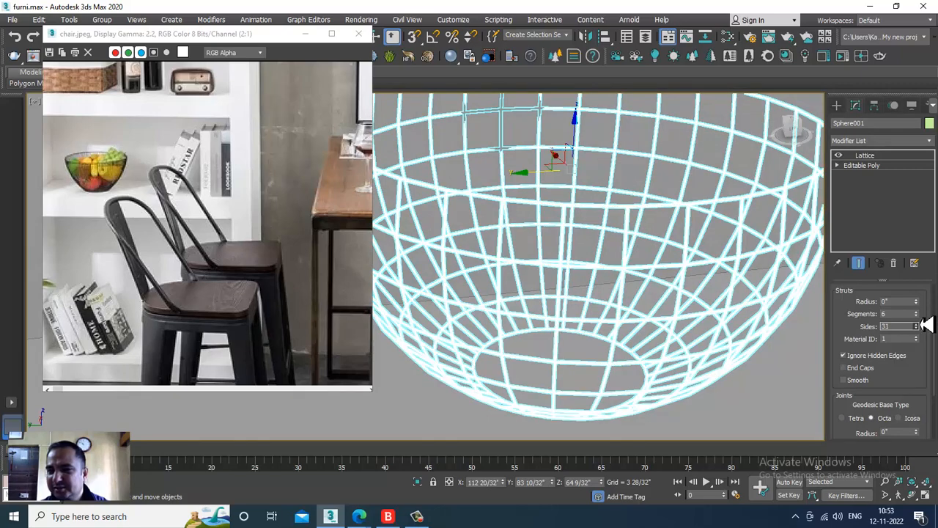
left_click_drag(925, 334, 926, 330)
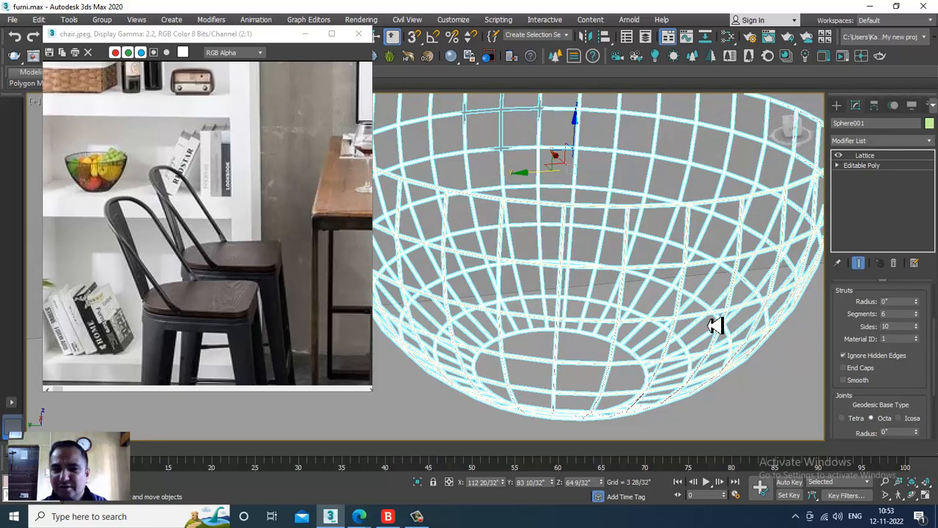
Examine the lattice bowl's proportions and wire thickness among the objects on the bookshelf, then up close
scroll(650, 277, "down", 5)
mouse_move(651, 277)
middle_mouse_down("alt")
mouse_move(677, 274)
mouse_move(623, 290)
mouse_move(644, 290)
mouse_move(591, 294)
mouse_move(605, 339)
middle_mouse_up("alt")
key("F3")
key("F3")
scroll(633, 291, "down", 3)
scroll(650, 292, "down", 4)
scroll(645, 293, "down", 6)
left_click(636, 160)
scroll(605, 253, "up", 5)
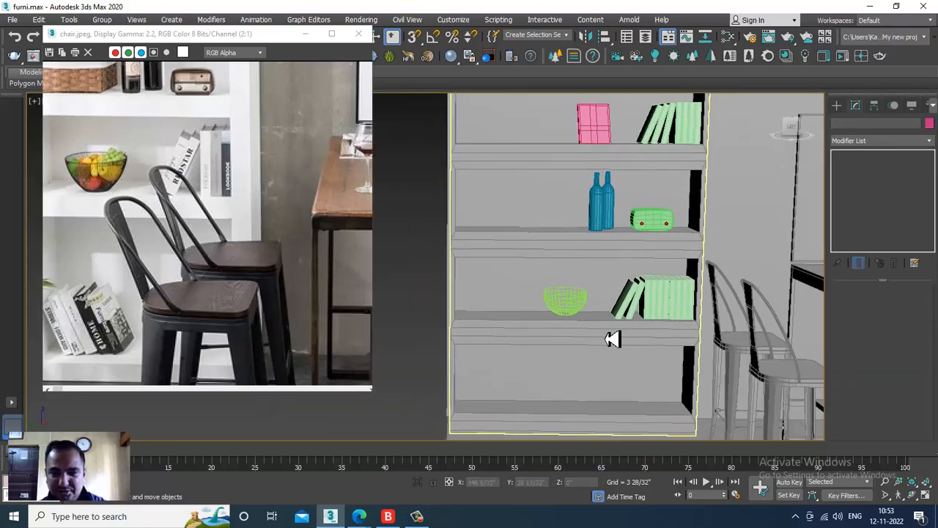
scroll(610, 339, "up", 4)
scroll(526, 260, "up", 5)
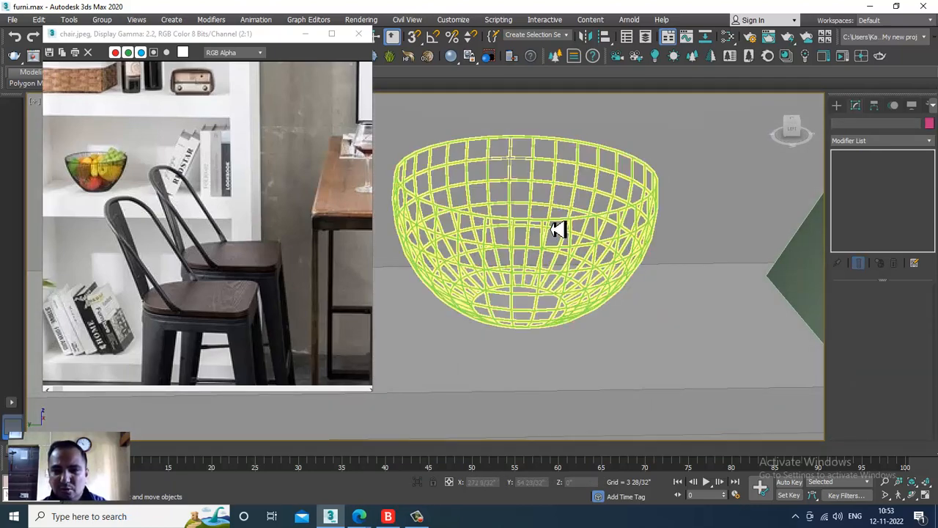
Set the bowl's Lattice struts radius to 0.2 and deselect the bowl
left_click(557, 230)
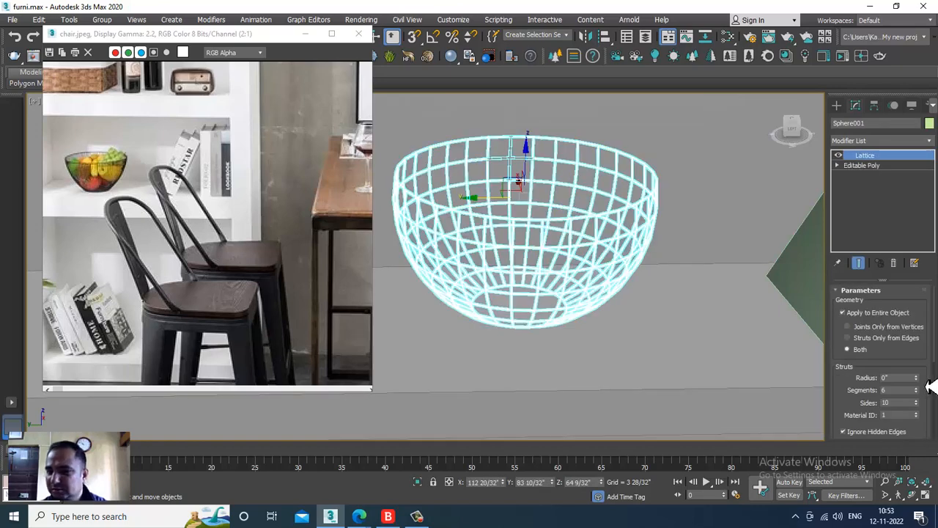
scroll(896, 377, "down", 3)
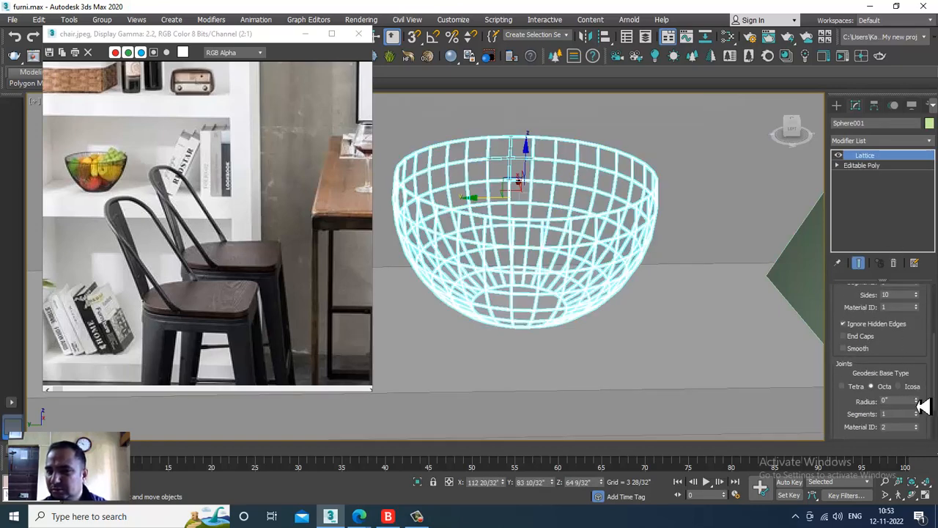
left_click_drag(917, 403, 917, 406)
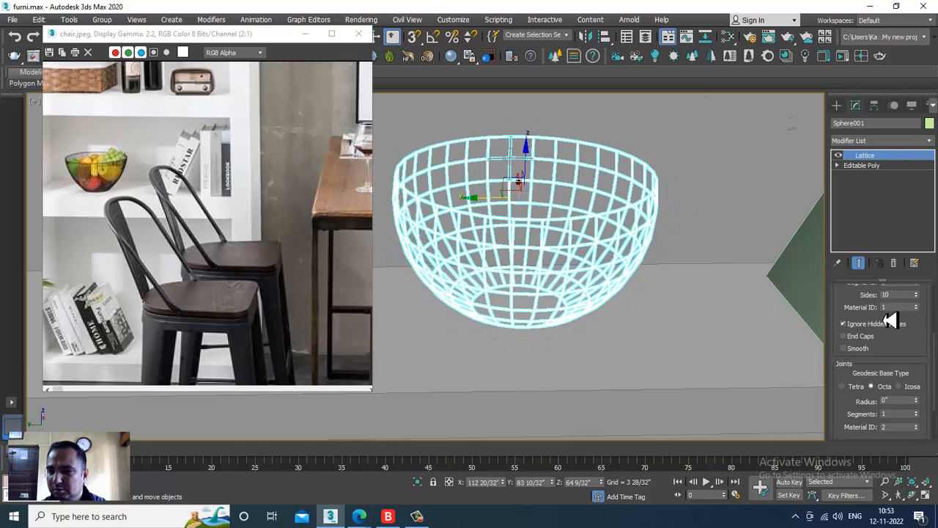
scroll(891, 322, "up", 1)
left_click_drag(917, 320, 835, 312)
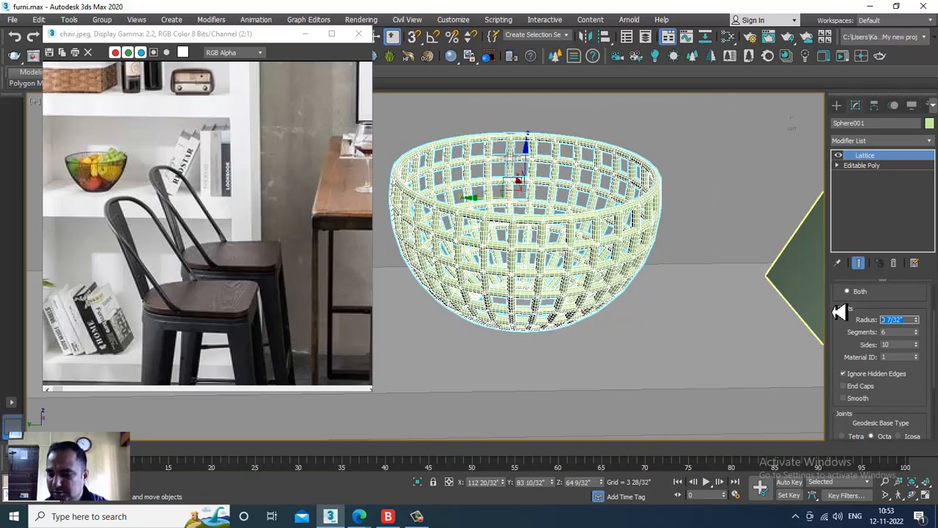
type("0.2")
key("Return")
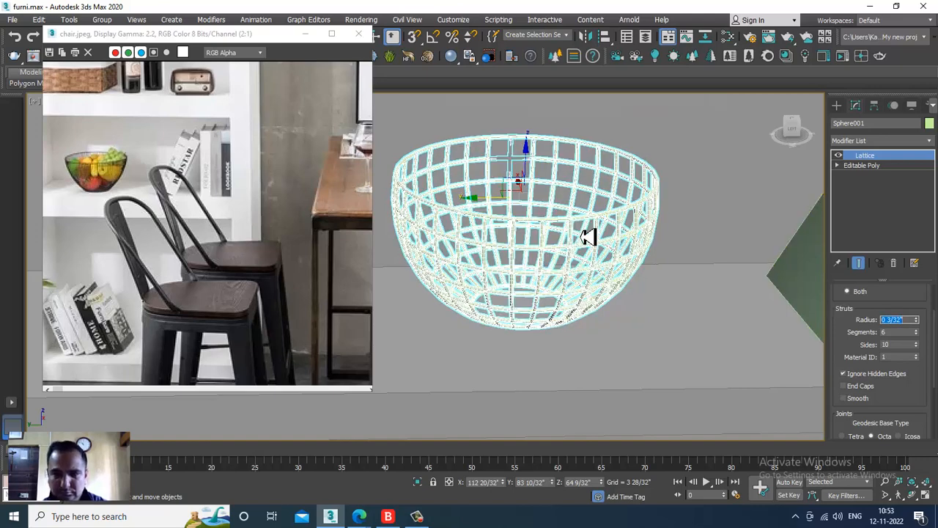
scroll(589, 236, "down", 5)
left_click(465, 199)
scroll(592, 235, "up", 5)
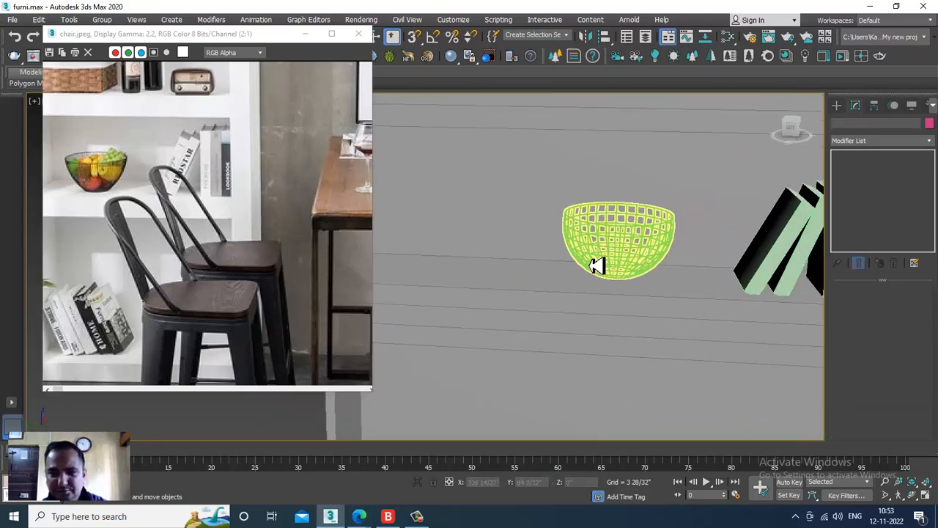
Create a sphere with a radius of about 5 27/32" on the shelf beside the bowl as a fruit
scroll(597, 265, "up", 2)
left_click(838, 107)
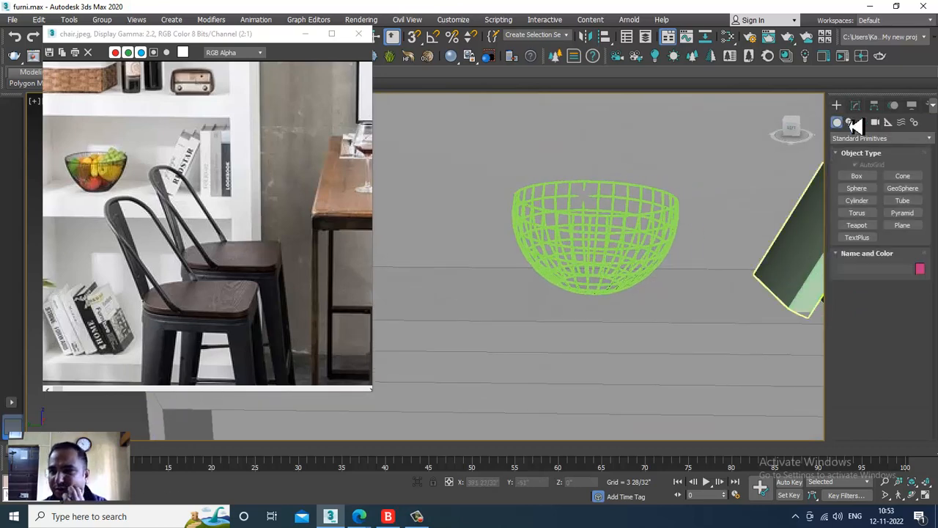
left_click(858, 189)
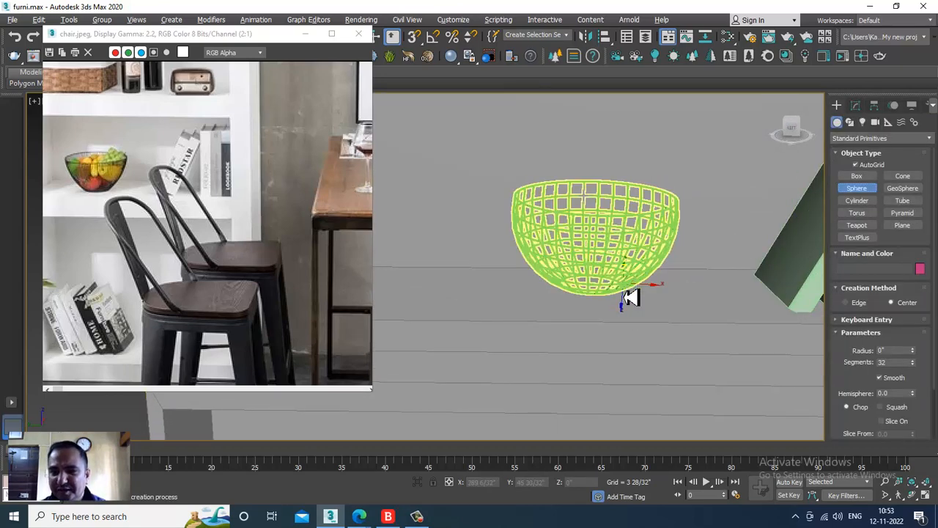
middle_click_drag(628, 293, 515, 322, "alt")
left_click_drag(509, 315, 538, 352)
key("w")
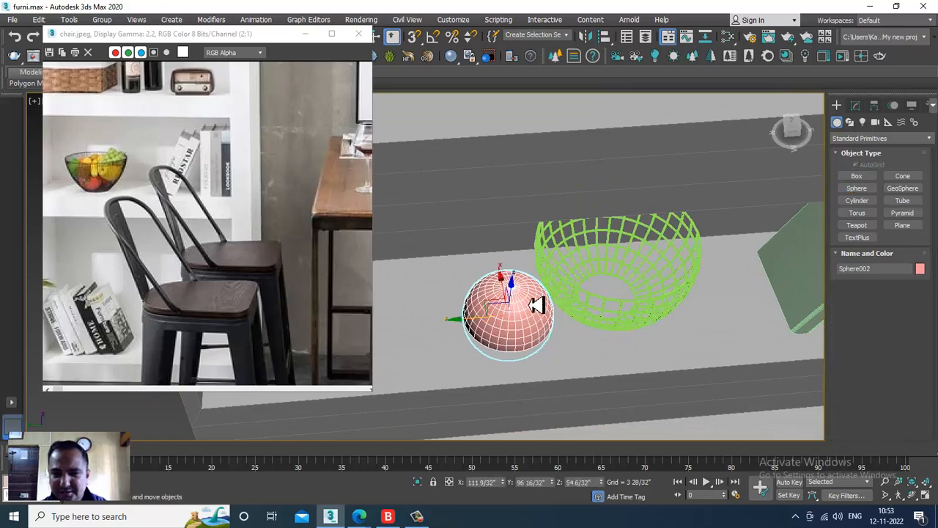
Raise the fruit sphere so it rests above the shelf surface and reduce its segments to 17
middle_click_drag(531, 305, 519, 278, "alt")
left_click_drag(513, 281, 516, 204)
middle_click_drag(533, 236, 529, 220, "alt")
scroll(536, 220, "up", 2)
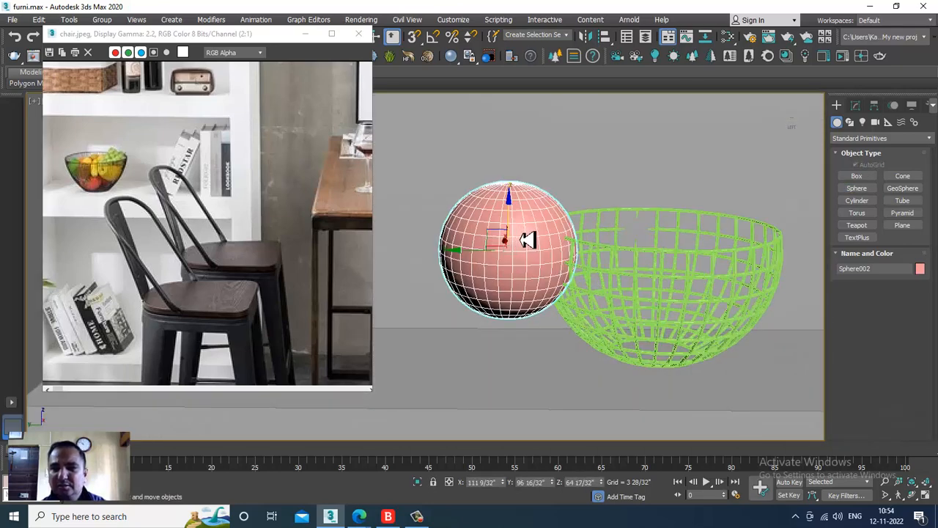
left_click(855, 105)
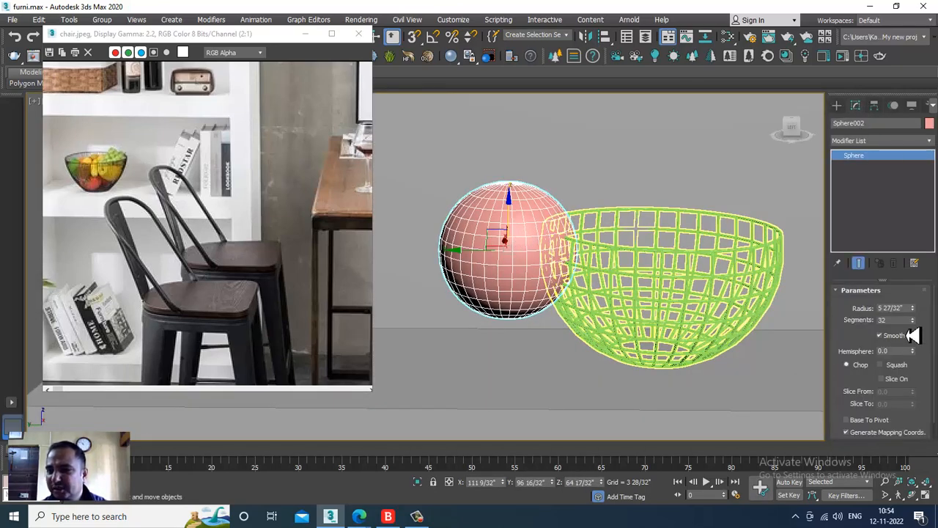
left_click_drag(917, 330, 904, 251)
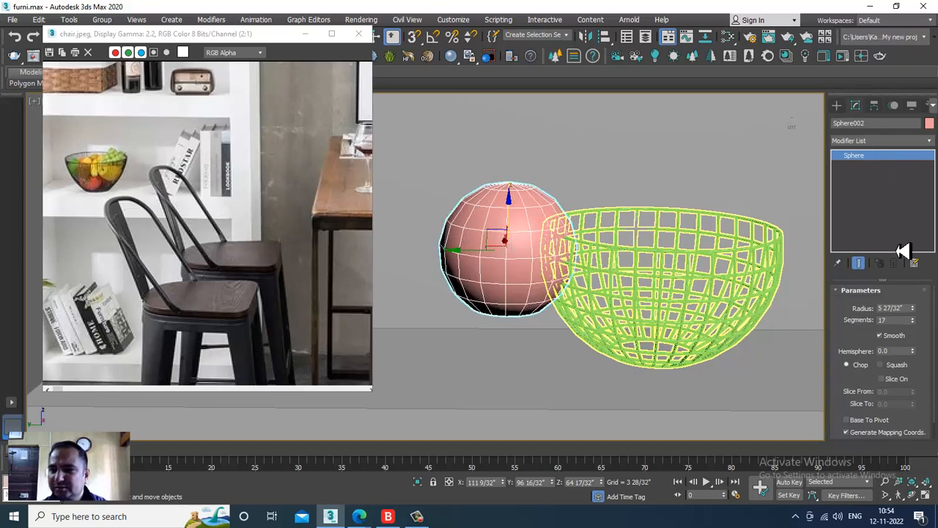
Apply an FFD(cyl) modifier to the fruit sphere
left_click(880, 141)
scroll(893, 234, "down", 3)
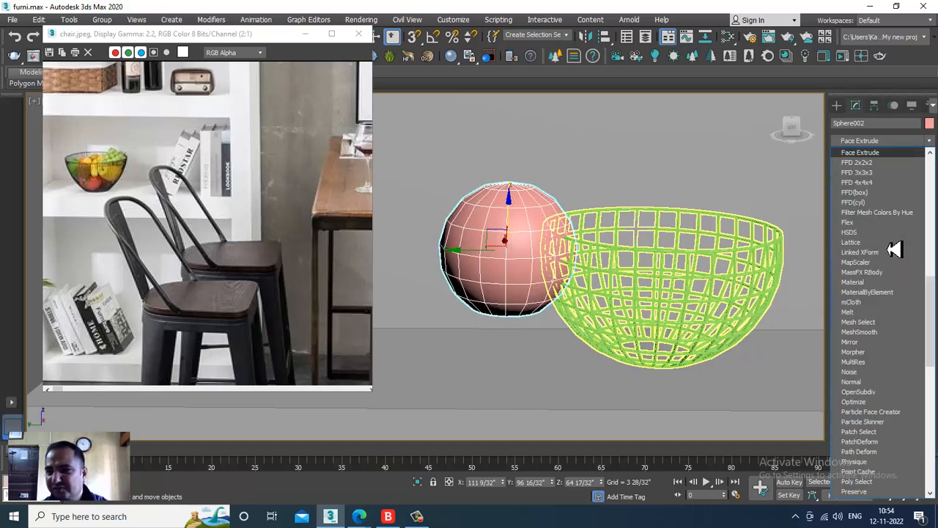
left_click(873, 203)
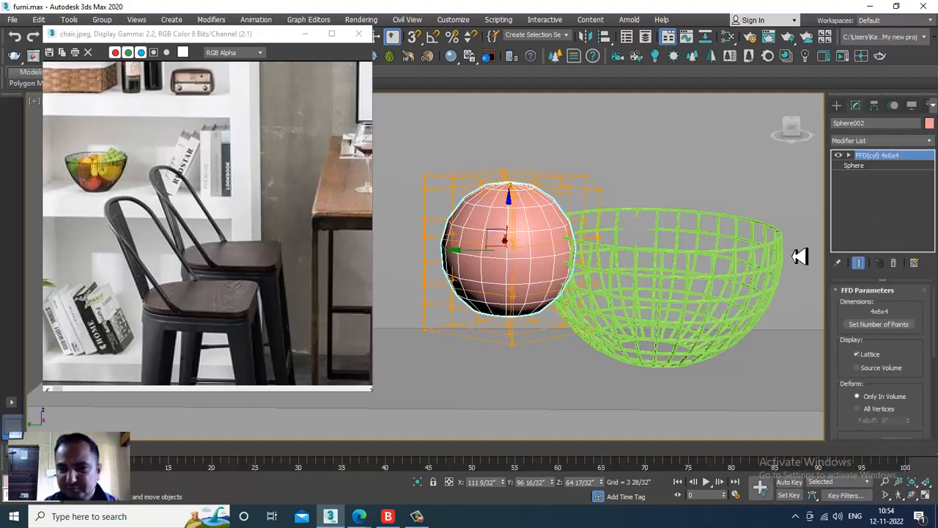
Select the bottom row of the sphere's FFD control points in the side view and scale it inward to taper the base
key("alt+w")
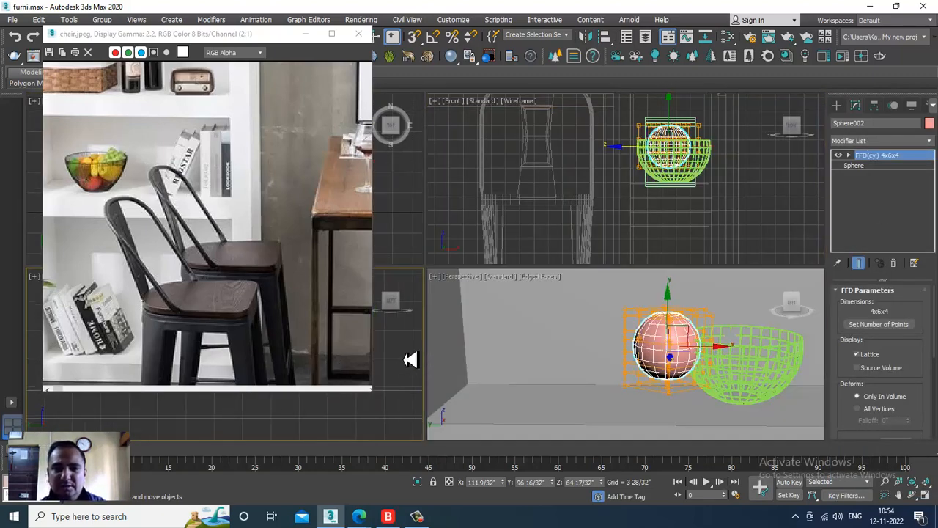
key("alt+w")
left_click_drag(517, 321, 848, 418)
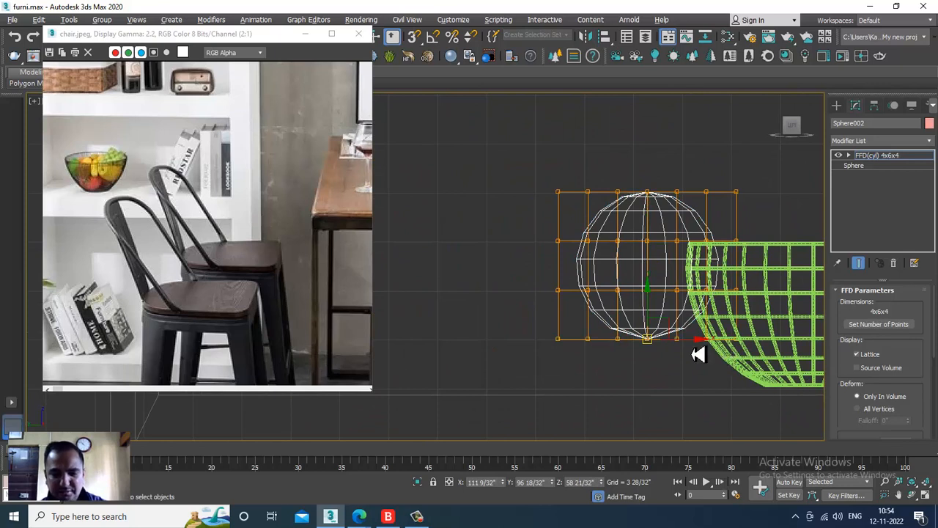
key("r")
left_click_drag(650, 346, 663, 299)
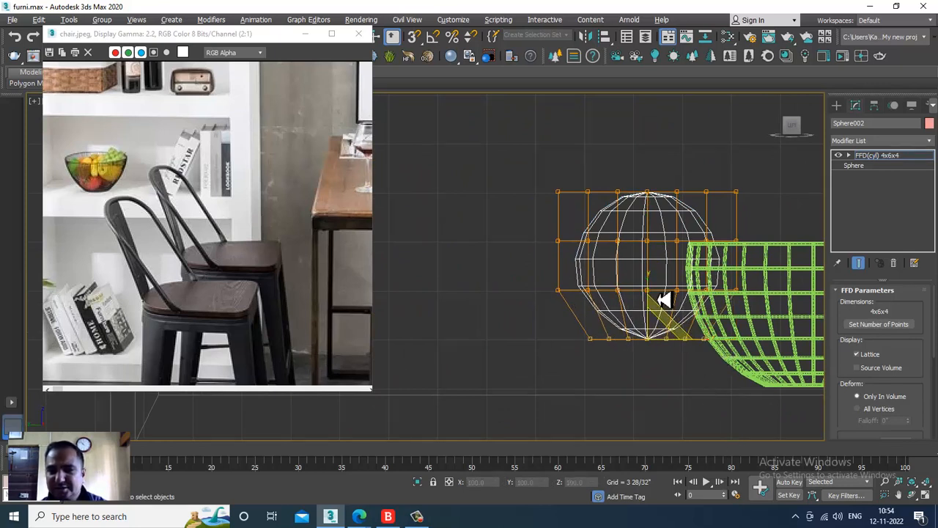
Select the top row of the fruit sphere's FFD control points in the side view and scale it slightly inward
left_click(610, 176)
left_click_drag(852, 241, 850, 241)
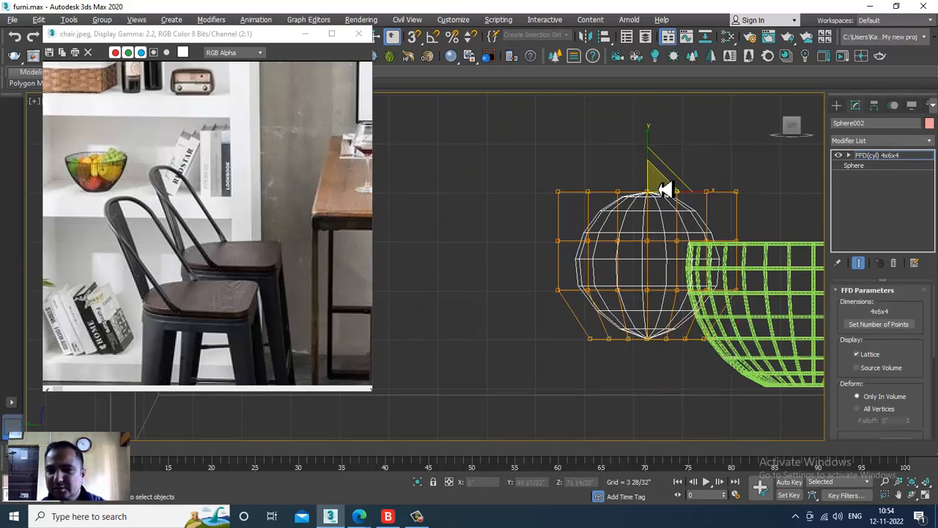
mouse_move(664, 188)
left_mouse_down()
mouse_move(691, 235)
mouse_move(660, 151)
mouse_move(691, 196)
mouse_move(687, 151)
mouse_move(663, 183)
left_mouse_up()
key("w")
mouse_move(665, 125)
left_mouse_down()
mouse_move(677, 151)
mouse_move(653, 203)
mouse_move(679, 242)
left_mouse_up()
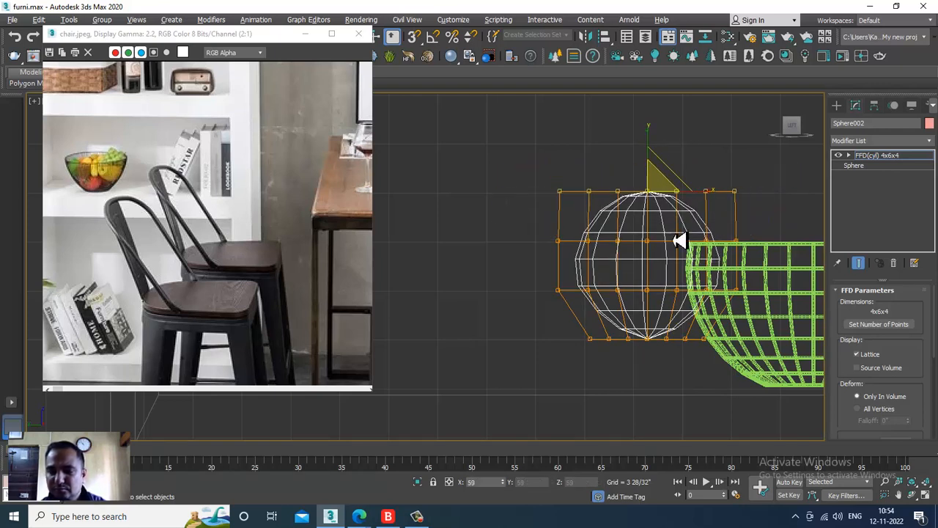
Lower the top-centre FFD control points to sink a dimple into the fruit's top, and leave control-point editing
key("alt+w")
key("alt+w")
middle_click_drag(650, 310, 555, 262, "alt")
scroll(500, 205, "up", 4)
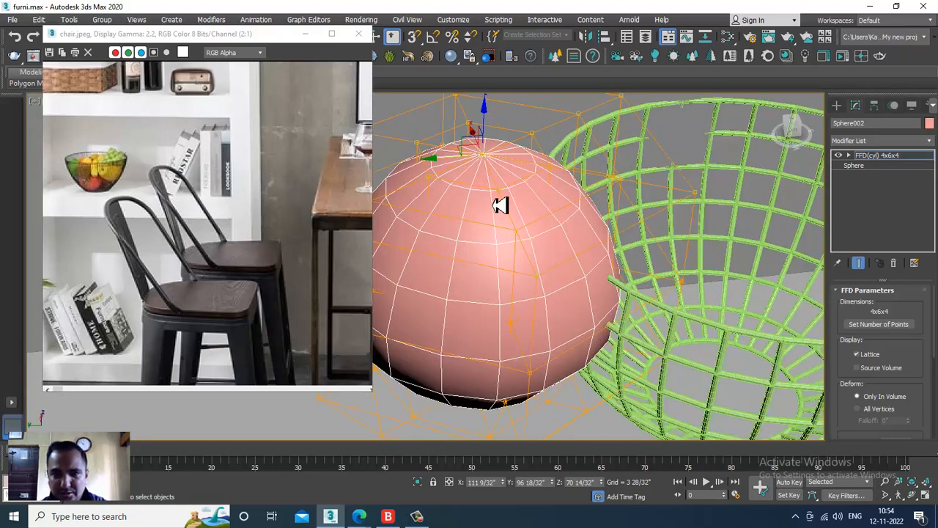
key("alt+w")
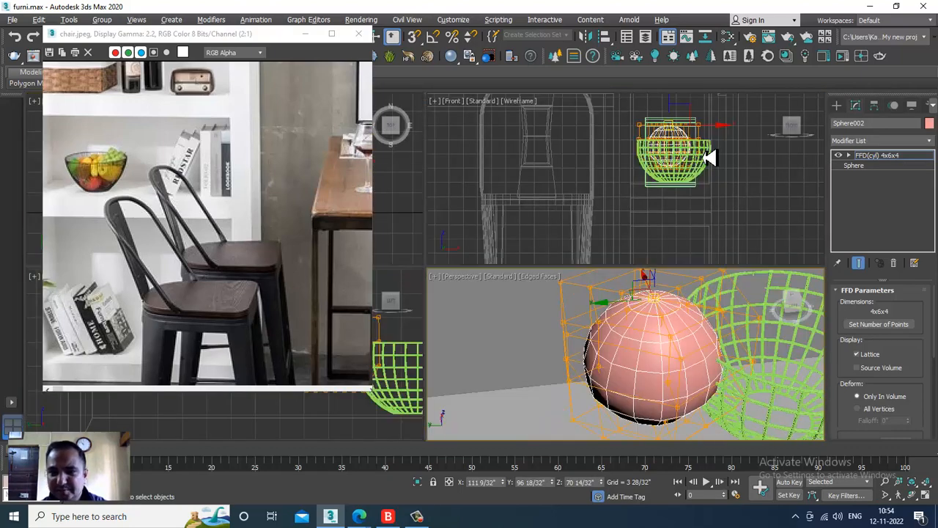
right_click(399, 325)
key("alt+w")
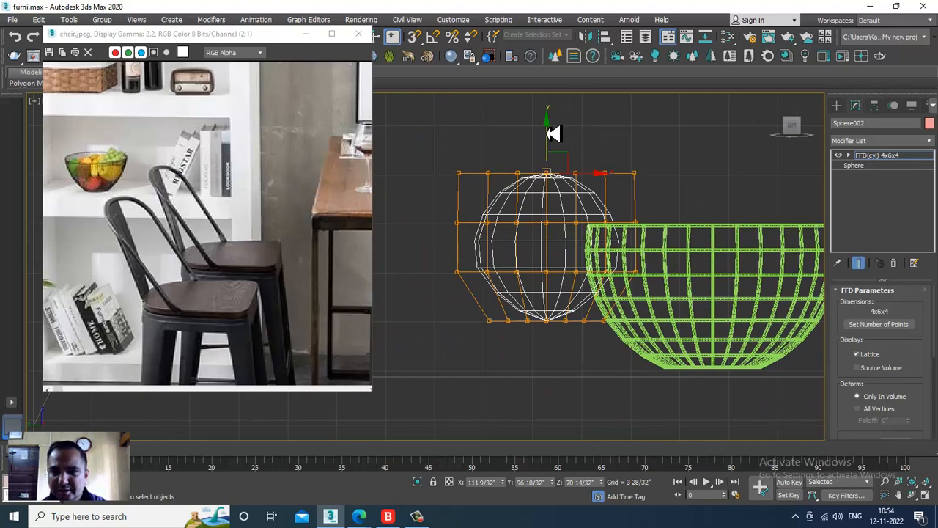
key("alt+w")
right_click(665, 327)
key("alt+w")
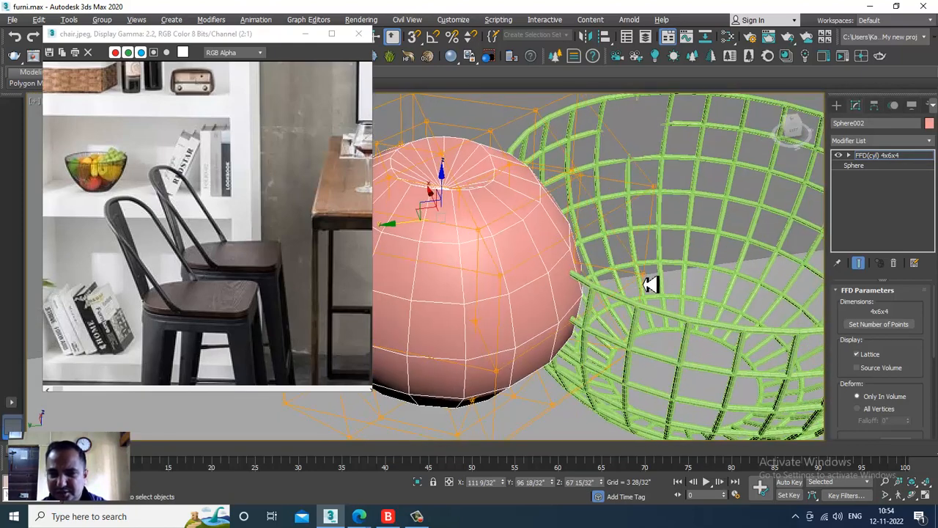
scroll(651, 284, "down", 5)
middle_click_drag(649, 268, 836, 224, "alt")
left_click(887, 158)
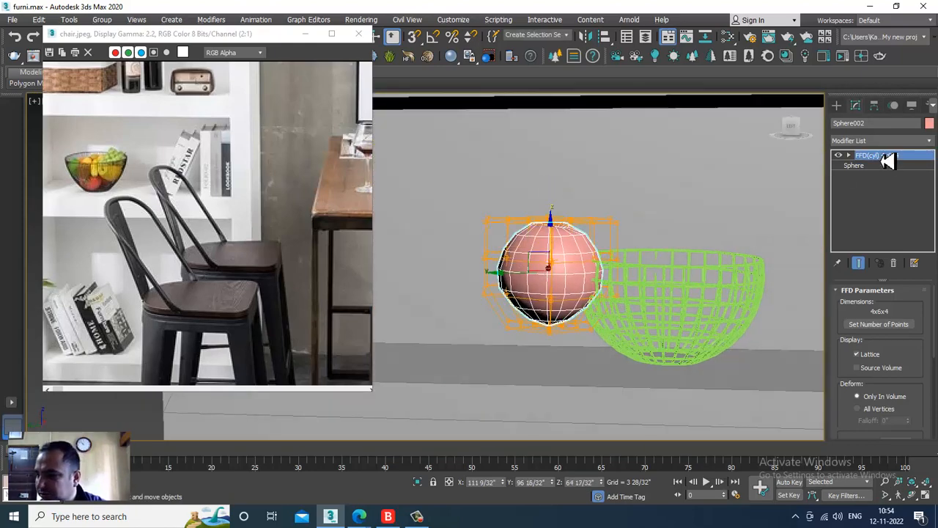
Convert the fruit to an Editable Poly and scale it uniformly down to about 40%
middle_click_drag(638, 268, 613, 297, "alt")
right_click(558, 238)
mouse_move(629, 371)
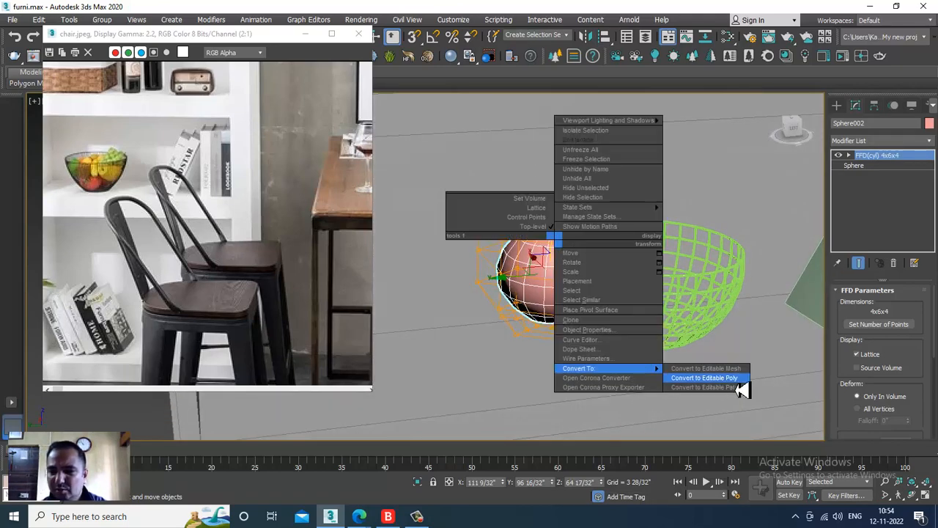
left_click(702, 378)
left_click_drag(572, 316, 600, 370)
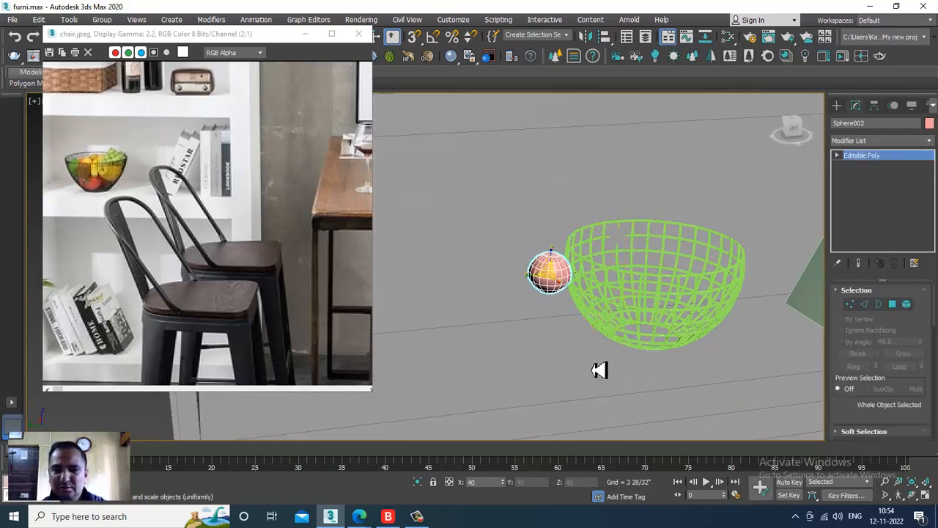
Move the fruit sideways into the wire bowl and lower it close to the bowl's bottom
key("w")
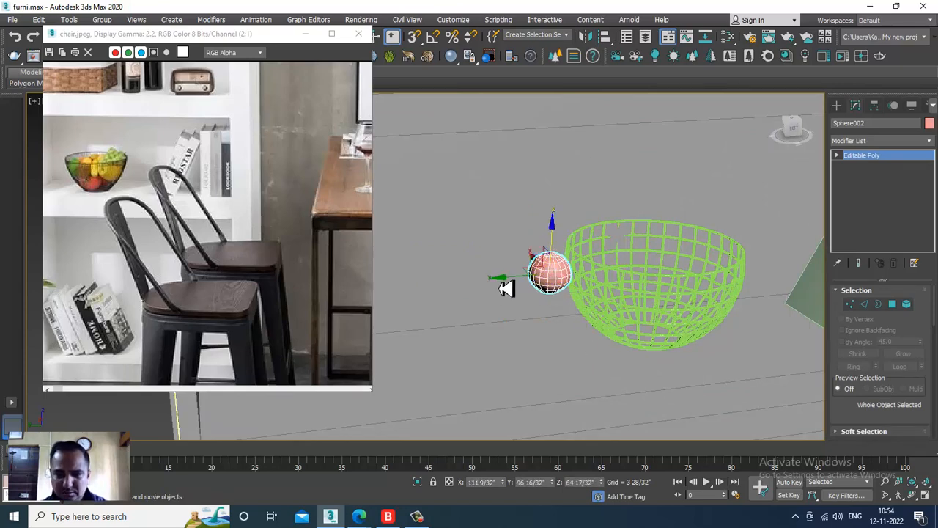
left_click_drag(506, 288, 622, 268)
middle_click_drag(622, 269, 648, 236, "alt")
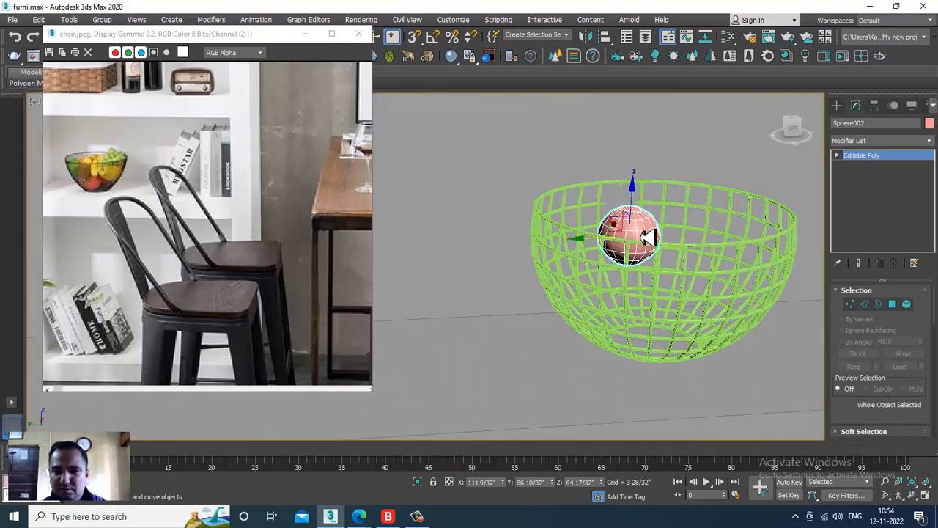
left_click_drag(643, 204, 650, 268)
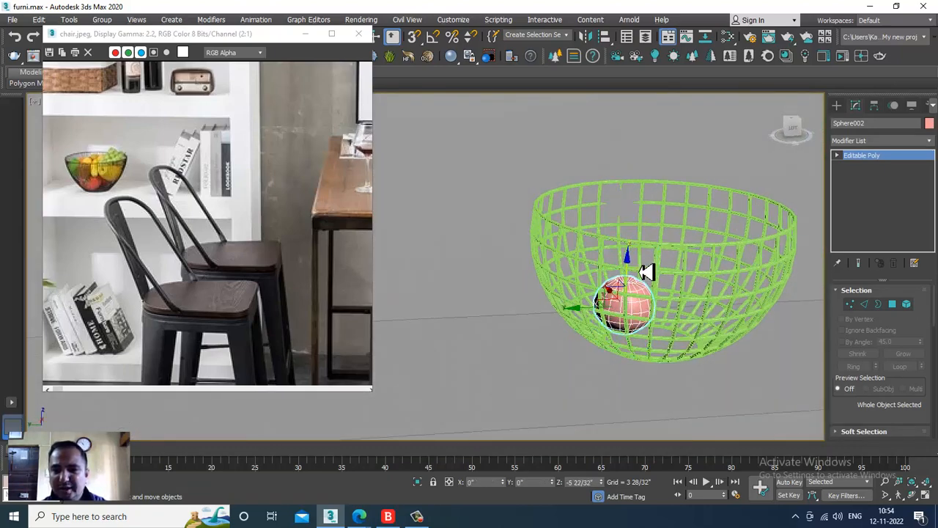
mouse_move(649, 268)
middle_mouse_down("alt")
mouse_move(657, 276)
mouse_move(649, 272)
middle_mouse_up("alt")
key("alt+w")
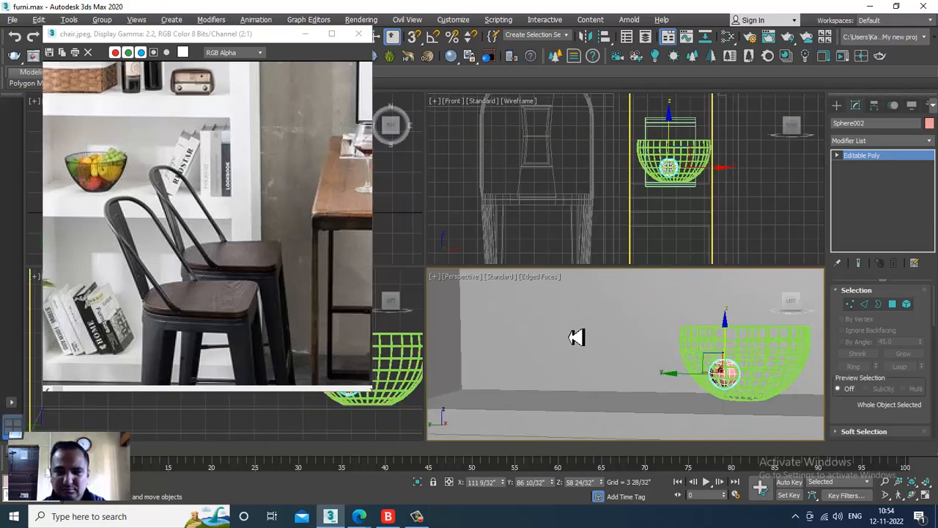
key("alt+w")
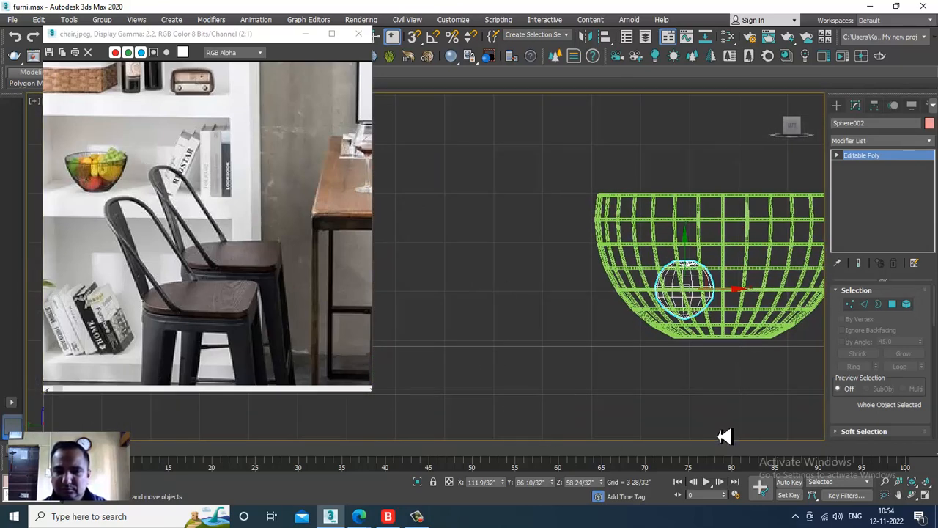
left_click_drag(688, 266, 700, 275)
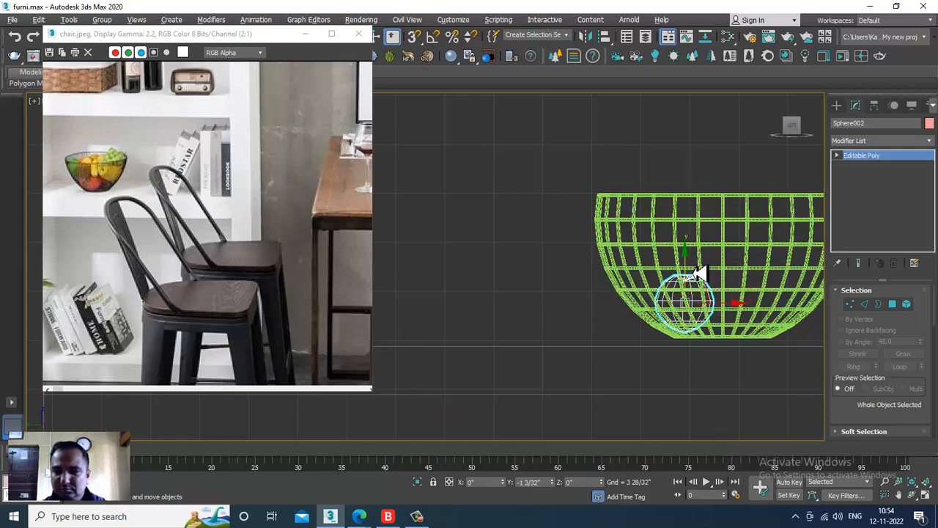
Tilt the fruit in the side view and settle it against the bowl's sloping wall
key("e")
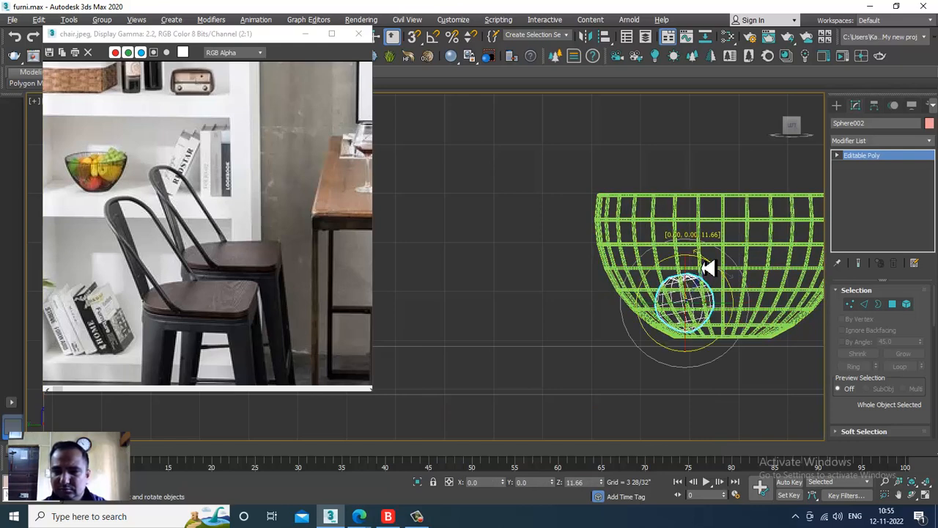
key("w")
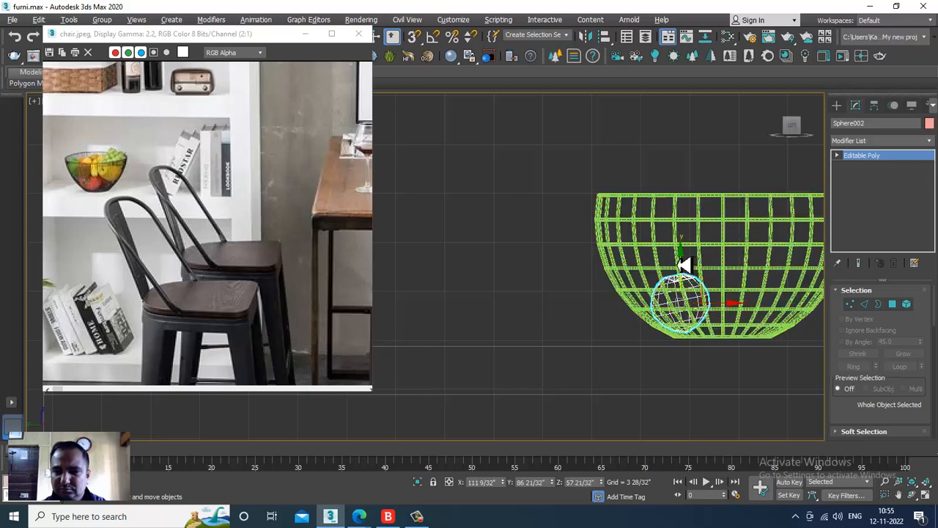
left_click_drag(683, 267, 691, 269)
Place a copy of the fruit beside the first at the bowl's bottom and rotate it to a different tilt
middle_click_drag(745, 330, 677, 312)
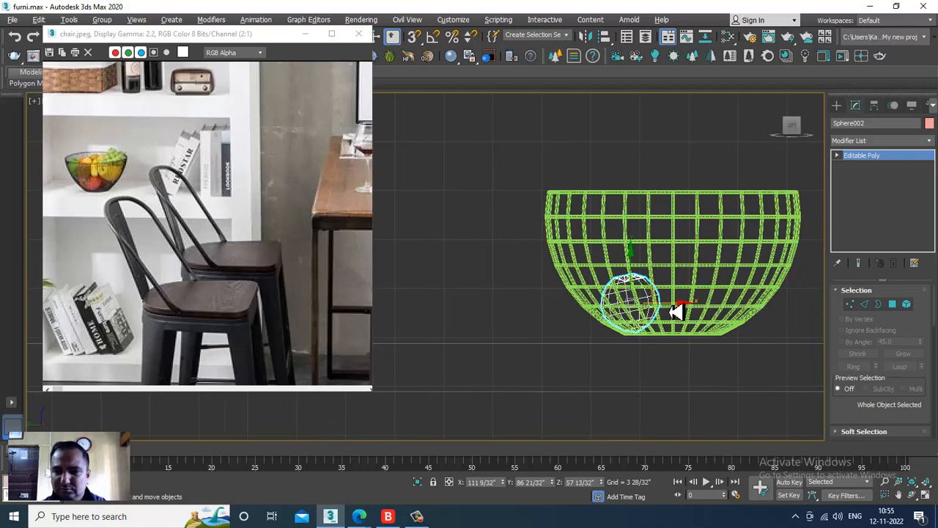
mouse_move(718, 307)
left_mouse_down("shift")
mouse_move(734, 311)
mouse_move(718, 314)
left_mouse_up("shift")
left_click(488, 309)
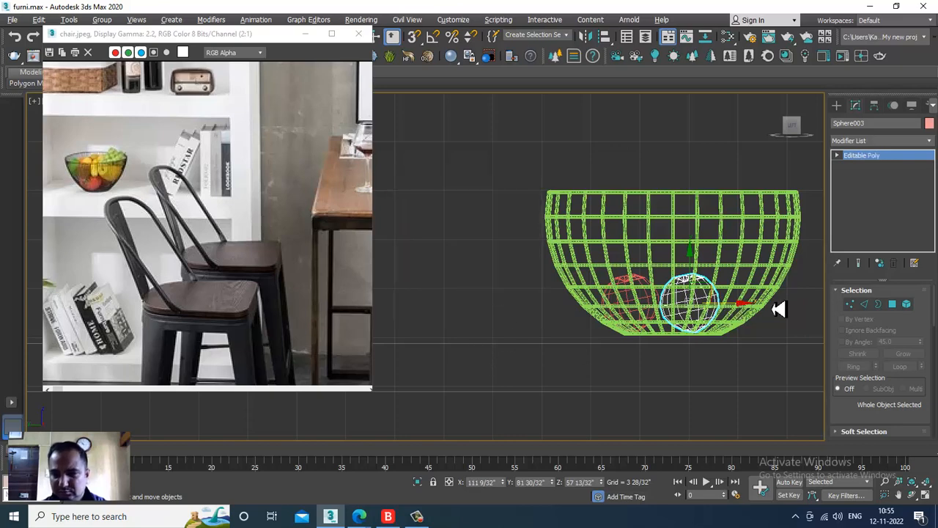
key("e")
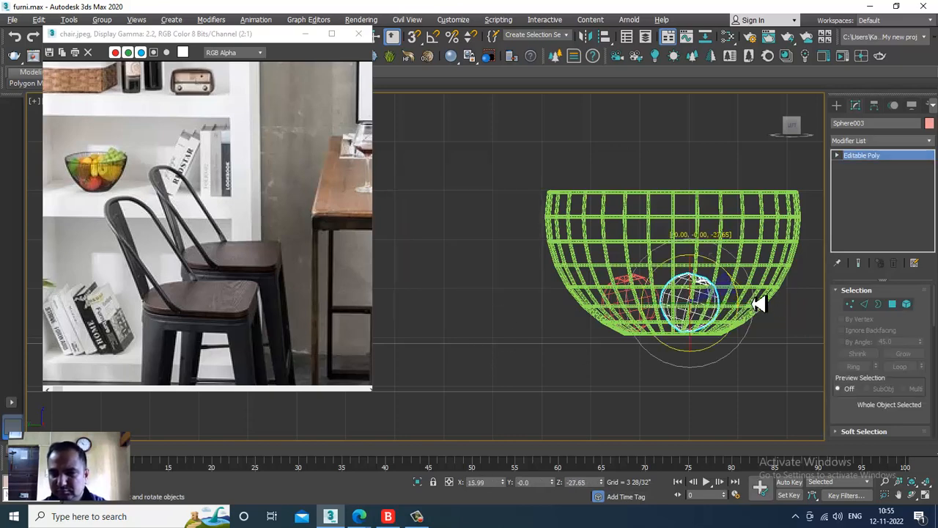
key("w")
key("alt+w")
middle_click_drag(674, 363, 566, 325)
key("alt+w")
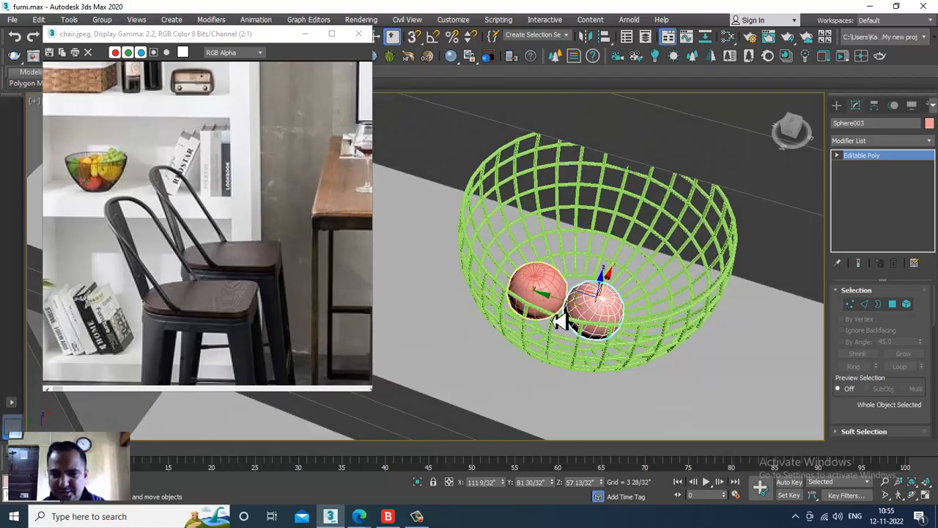
left_click(564, 323, "ctrl")
key("alt+q")
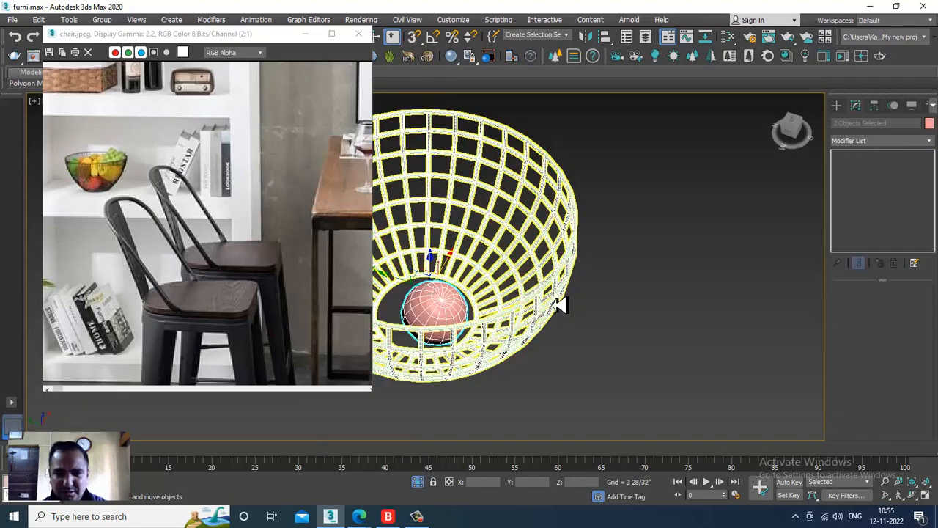
middle_click_drag(503, 289, 649, 300)
right_click(415, 242)
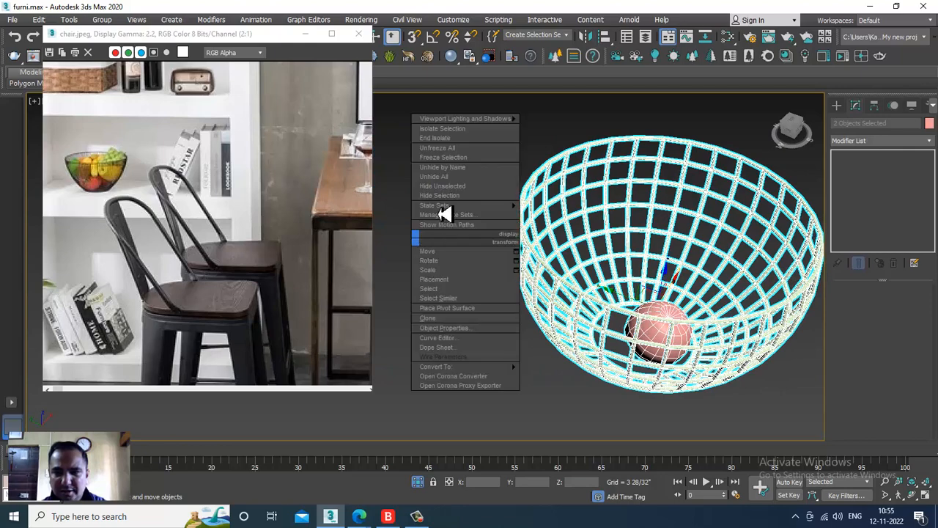
left_click(460, 140)
Make two more copies of the first fruit and spread them to either side of the pair to form a bottom layer of four
left_click(550, 303)
mouse_move(550, 302)
middle_mouse_down("alt")
mouse_move(565, 310)
mouse_move(596, 293)
mouse_move(538, 293)
middle_mouse_up("alt")
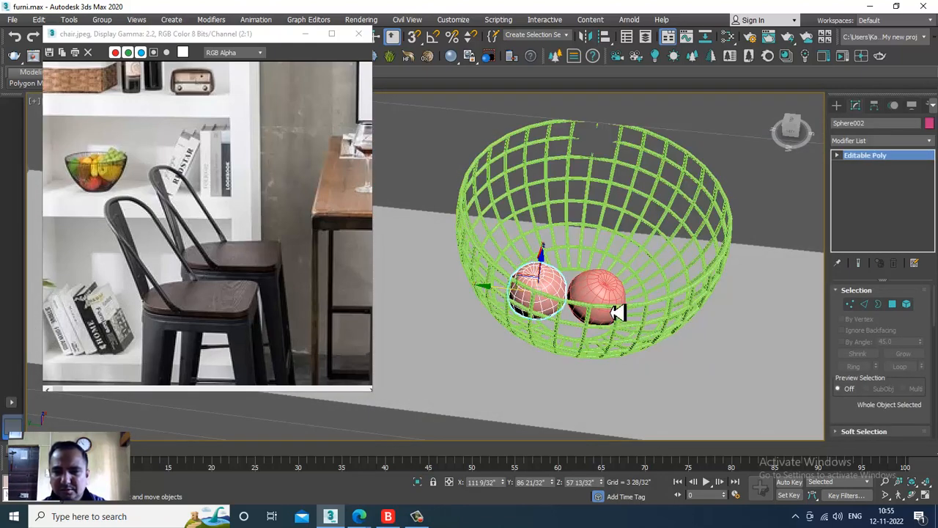
mouse_move(618, 312)
left_mouse_down("shift")
mouse_move(689, 320)
mouse_move(544, 314)
left_mouse_up("shift")
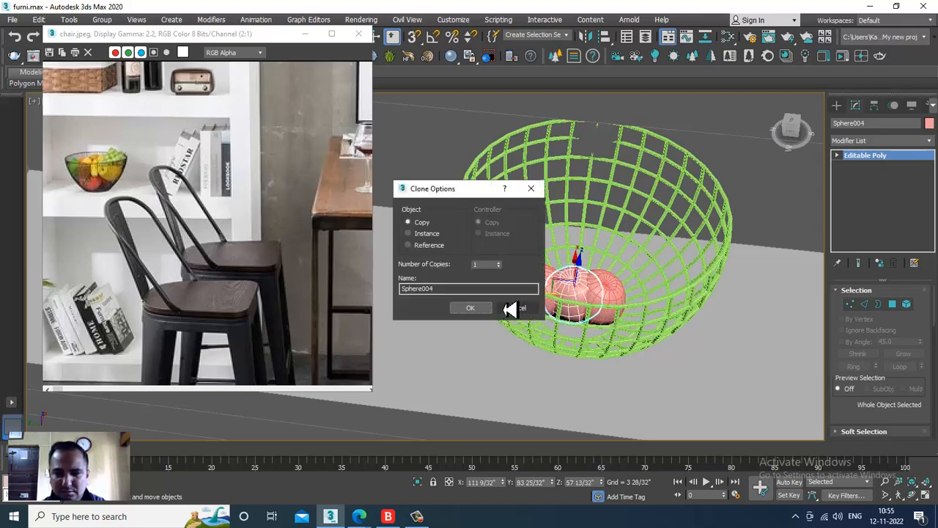
left_click(483, 308)
middle_click_drag(587, 297, 613, 270, "alt")
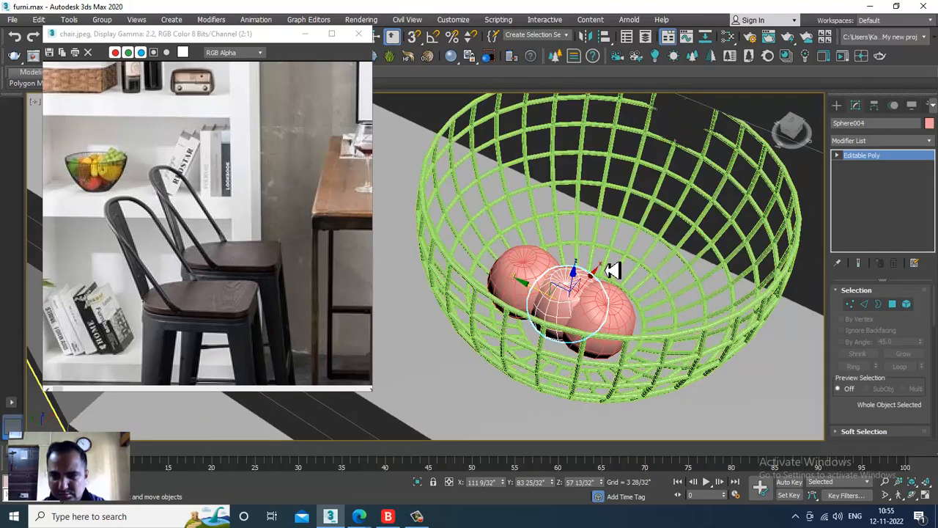
middle_click_drag(673, 250, 647, 251, "alt")
mouse_move(646, 251)
left_mouse_down("shift")
mouse_move(480, 286)
mouse_move(531, 275)
left_mouse_up("shift")
left_click(486, 331)
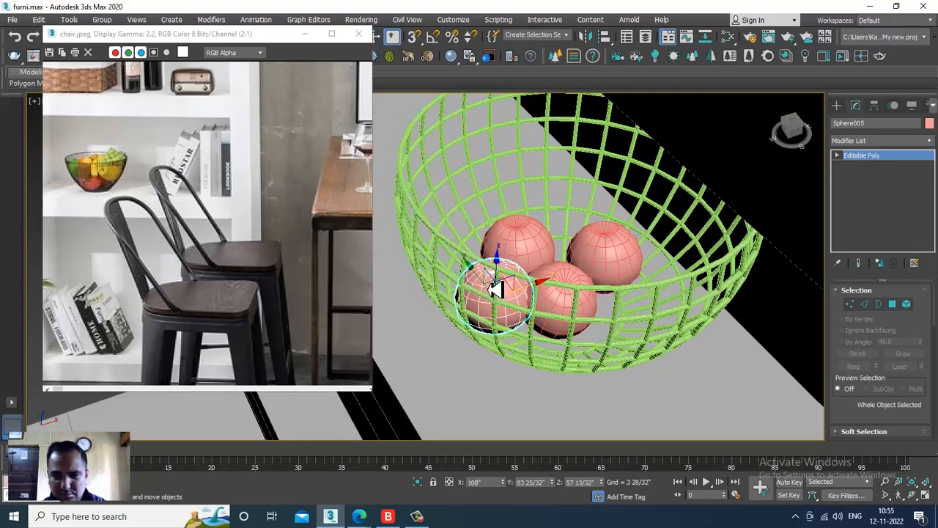
Copy the four fruits with a slight sideways offset and raise the copies about 3 14/32" as an upper layer
middle_click_drag(544, 246, 509, 261, "alt")
left_click(575, 275, "ctrl")
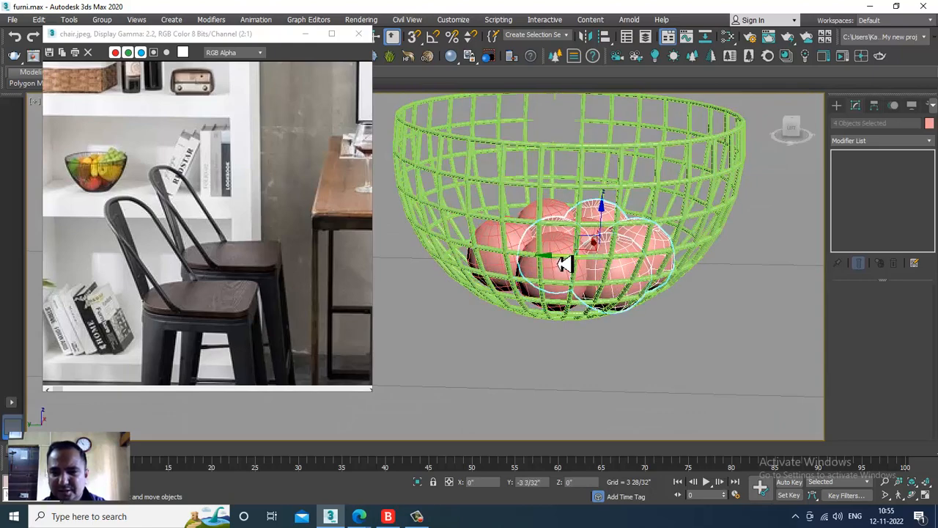
left_click_drag(563, 264, 555, 266, "shift")
left_click(473, 313)
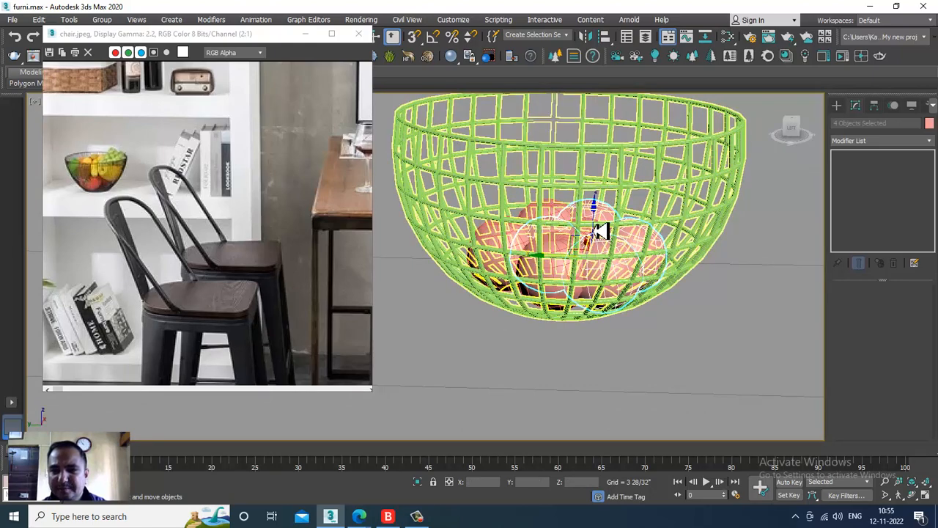
mouse_move(601, 231)
left_mouse_down()
mouse_move(621, 160)
mouse_move(634, 173)
left_mouse_up()
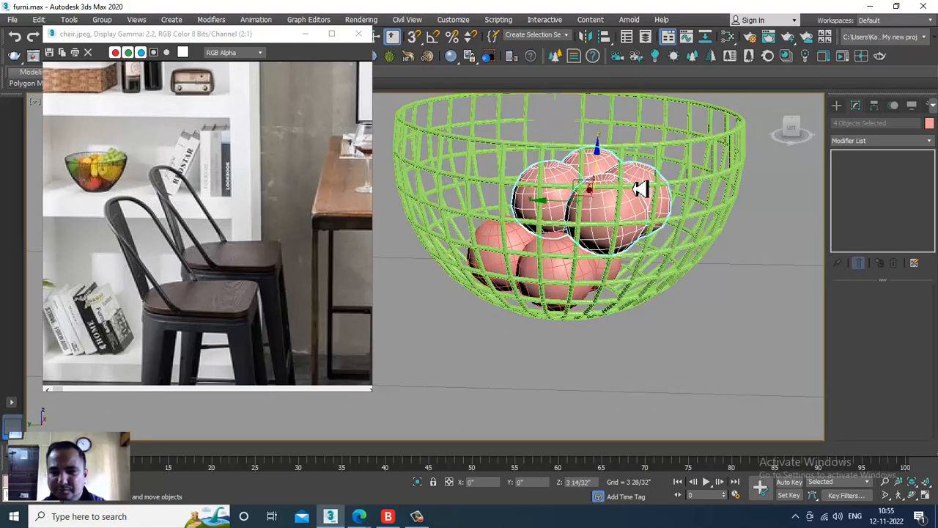
Mirror the four upper fruits as a copy across the Y axis and place the copies on the opposite side of the bowl
scroll(640, 189, "down", 4)
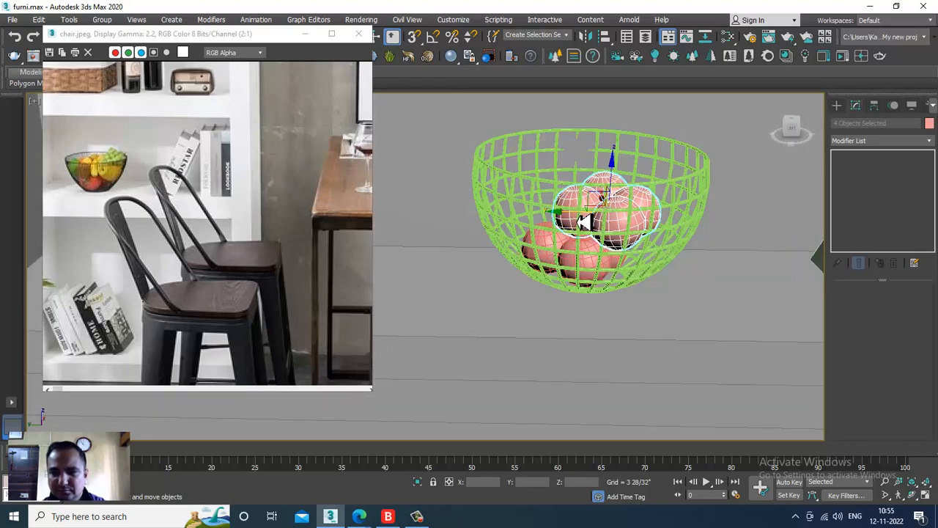
mouse_move(603, 211)
middle_mouse_down("alt")
mouse_move(624, 264)
mouse_move(604, 268)
mouse_move(590, 223)
middle_mouse_up("alt")
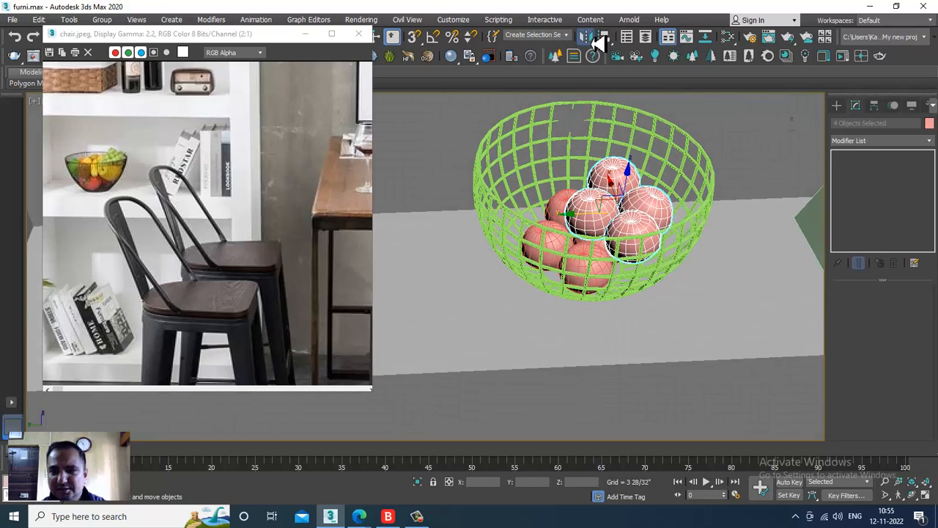
left_click(601, 38)
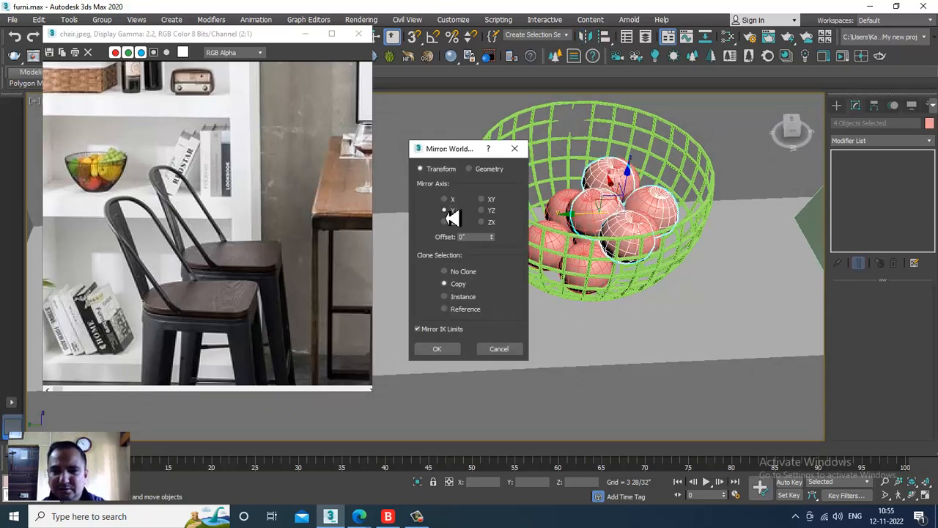
left_click(459, 348)
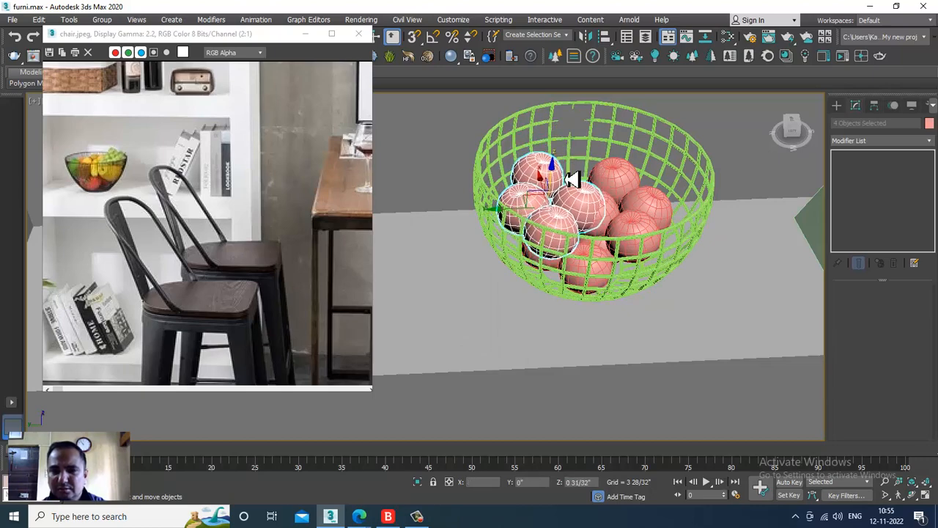
Shift the middle upper fruit along the X axis and place one copy of it in the gap across the upper layer
mouse_move(572, 174)
middle_mouse_down("alt")
mouse_move(647, 169)
mouse_move(656, 207)
mouse_move(593, 195)
mouse_move(618, 251)
mouse_move(572, 184)
middle_mouse_up("alt")
left_click(593, 211)
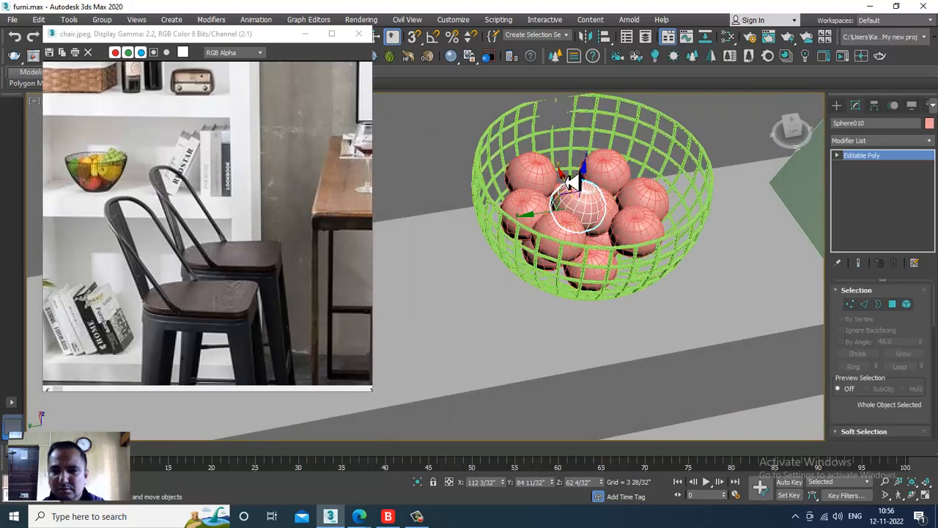
middle_click_drag(607, 209, 608, 258, "alt")
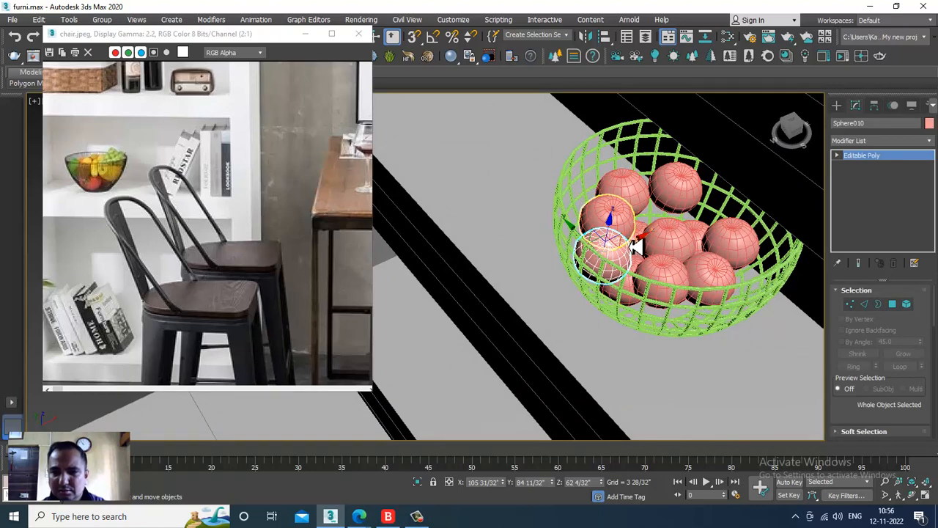
left_click_drag(612, 249, 717, 192, "shift")
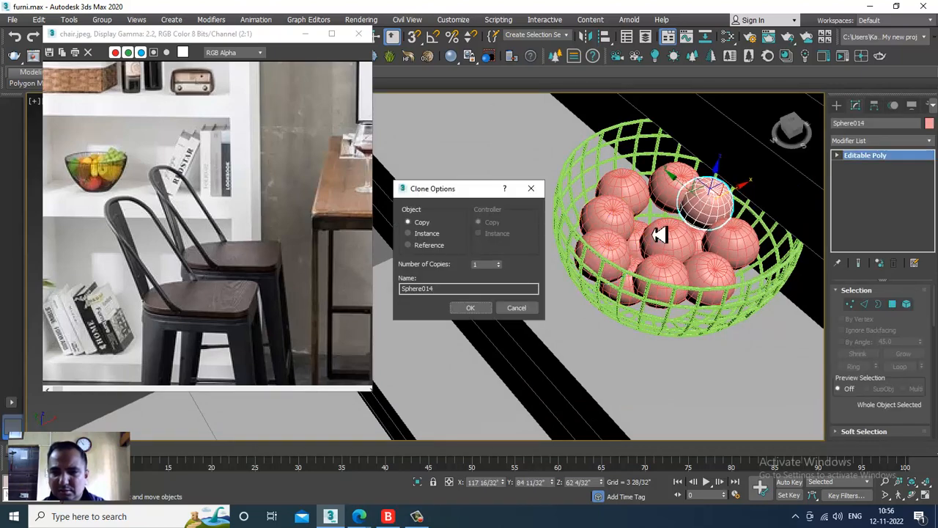
left_click(471, 307)
mouse_move(712, 184)
middle_mouse_down("alt")
mouse_move(674, 210)
mouse_move(737, 236)
middle_mouse_up("alt")
scroll(737, 236, "down", 6)
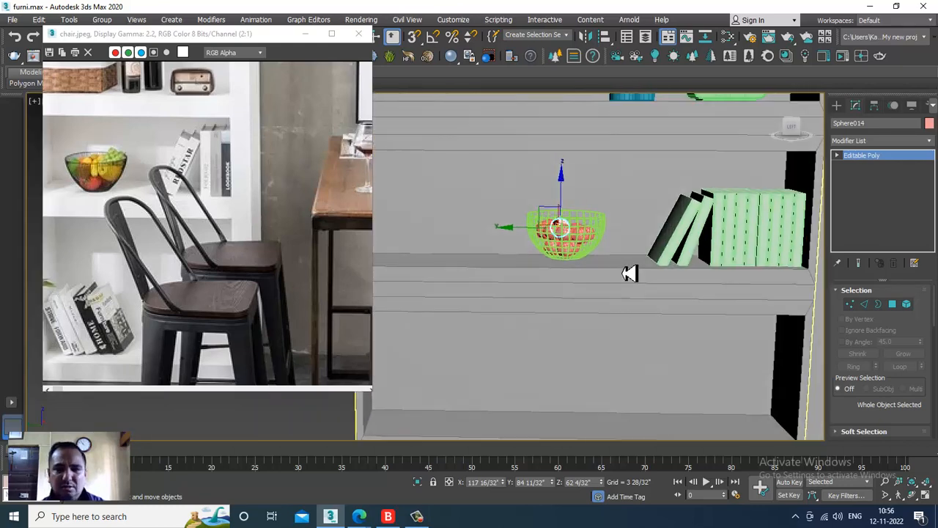
Select all ten books on the third shelf, including the two leaning ones, and copy them down onto the bottom shelf
scroll(601, 257, "up", 5)
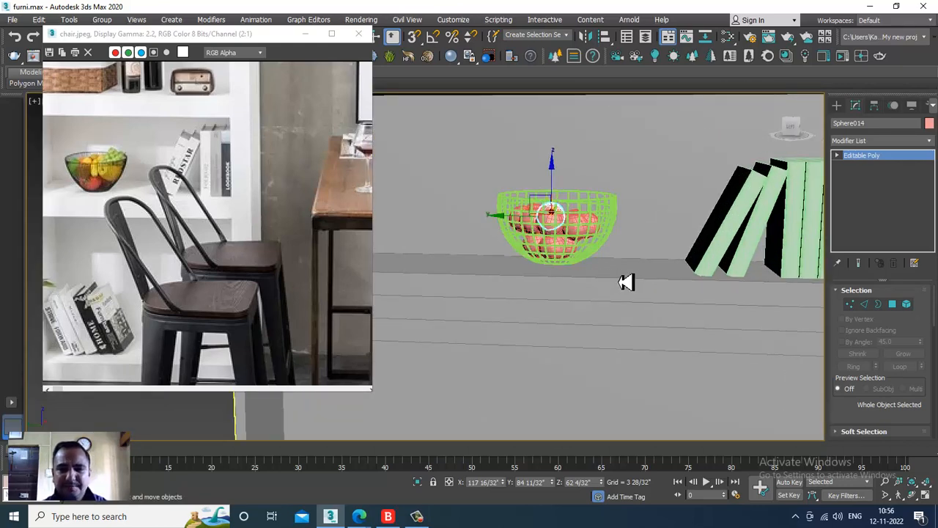
scroll(632, 300, "down", 5)
scroll(179, 238, "down", 2)
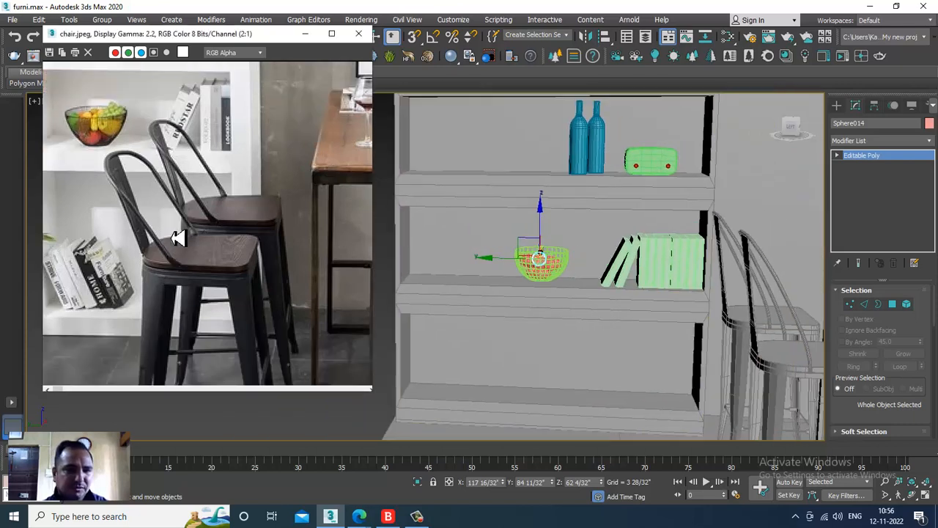
scroll(178, 238, "down", 2)
scroll(200, 236, "up", 1)
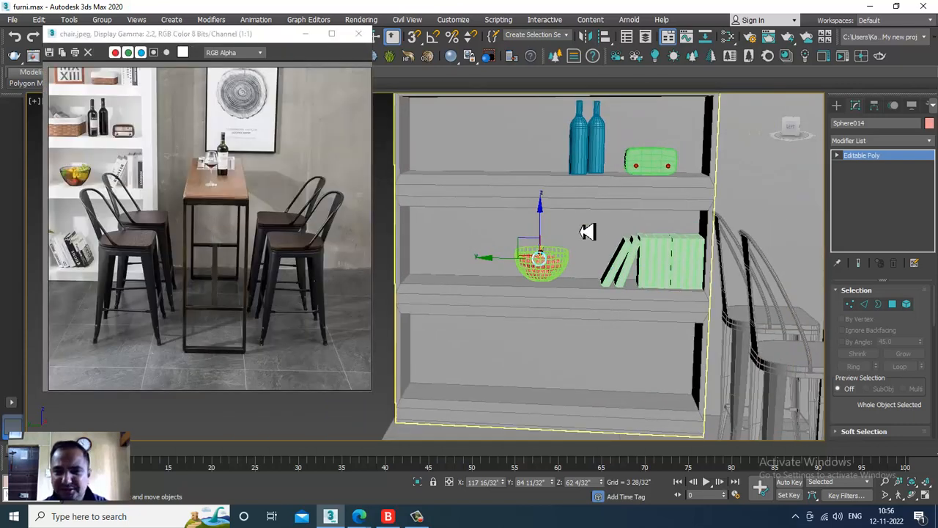
scroll(591, 237, "up", 3)
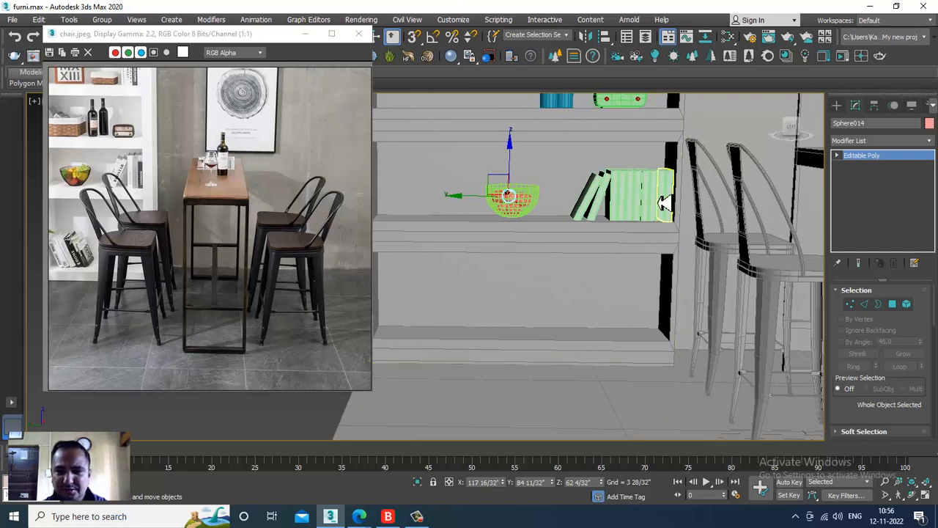
scroll(664, 201, "up", 3)
left_click(682, 197)
left_click(656, 203, "ctrl")
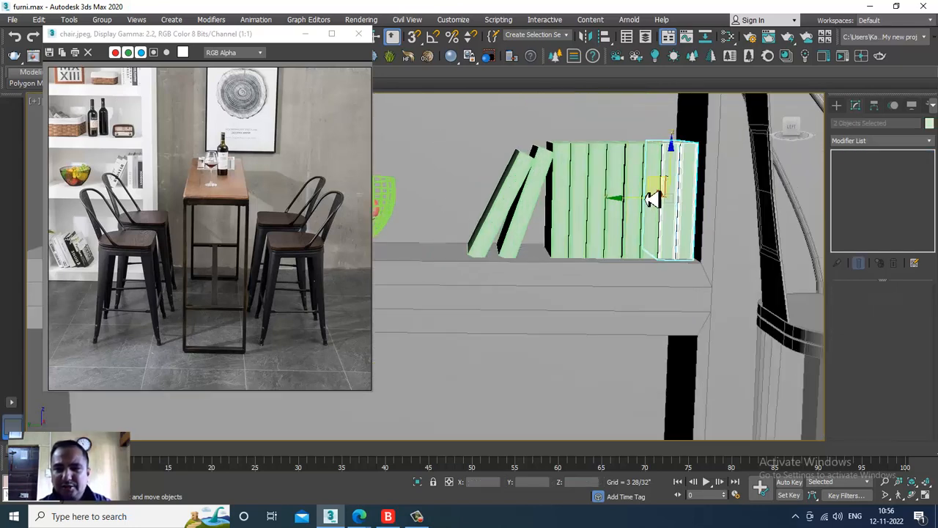
left_click(645, 198, "ctrl")
left_click(628, 197, "ctrl")
left_click(600, 196, "ctrl")
left_click(589, 196, "ctrl")
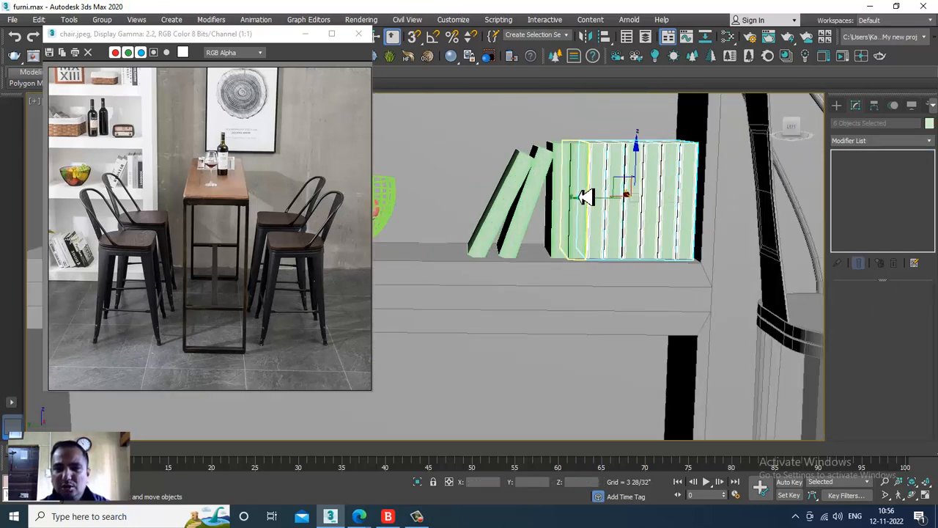
left_click(579, 195, "ctrl")
left_click(551, 198, "ctrl")
left_click(516, 198, "ctrl")
left_click(512, 198, "ctrl")
scroll(520, 205, "down", 5)
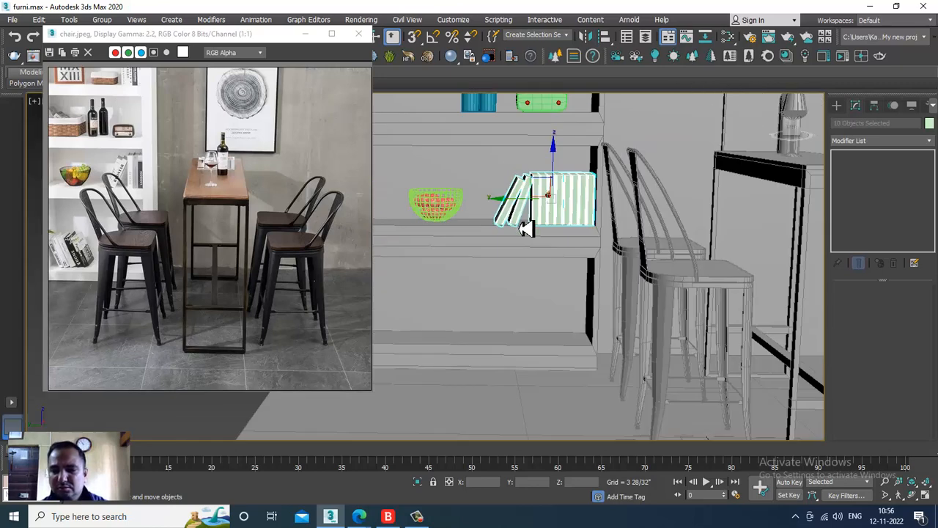
left_click_drag(603, 126, 610, 243, "shift")
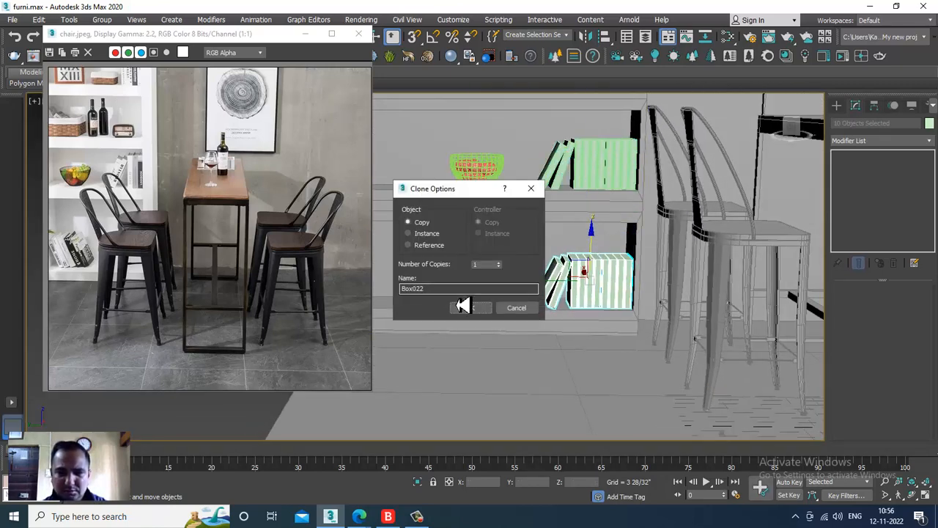
left_click(469, 308)
Mirror the copied books across the Y axis with No Clone and move them to the left end of the bottom shelf
left_click(586, 36)
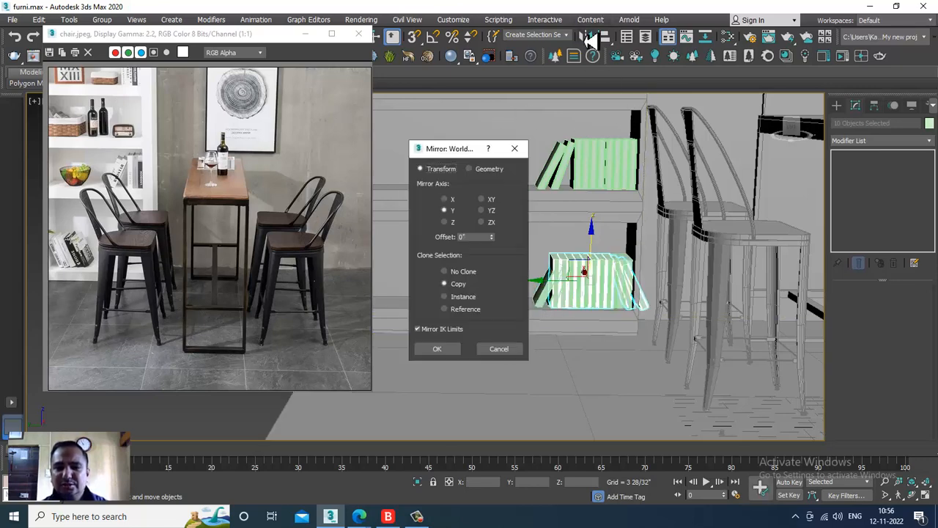
left_click(464, 273)
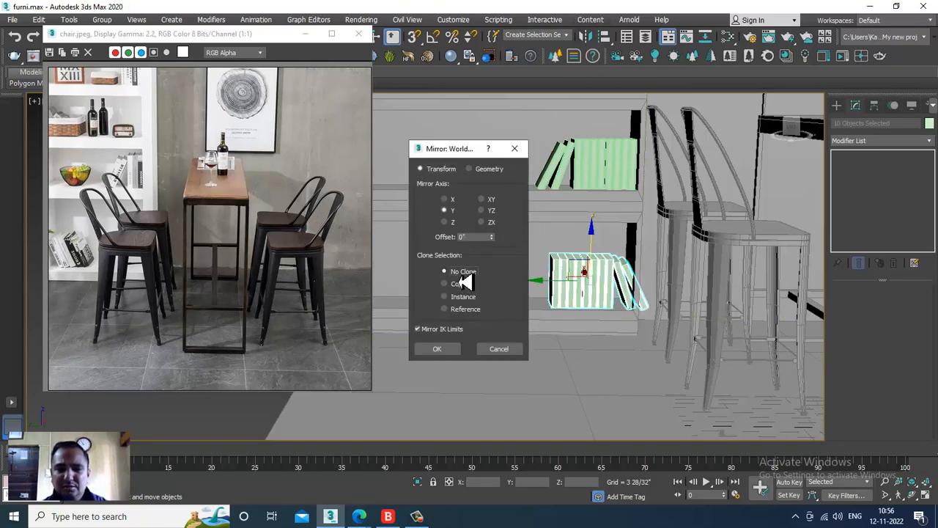
left_click(454, 350)
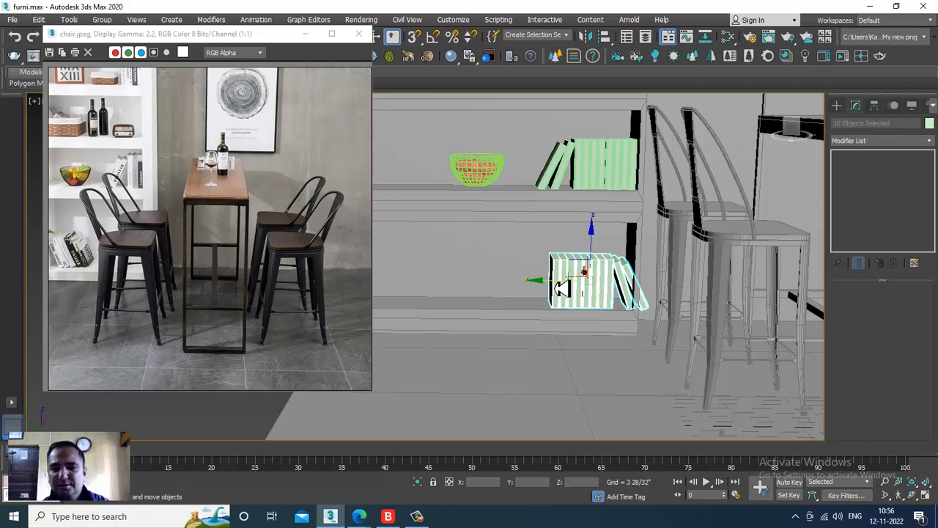
left_click_drag(561, 288, 387, 284)
scroll(524, 304, "down", 4)
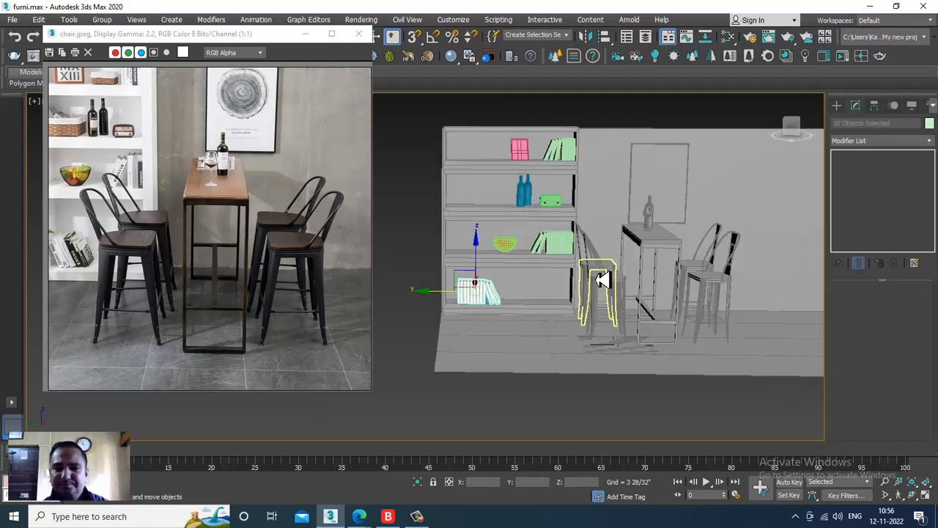
middle_click_drag(601, 279, 511, 273)
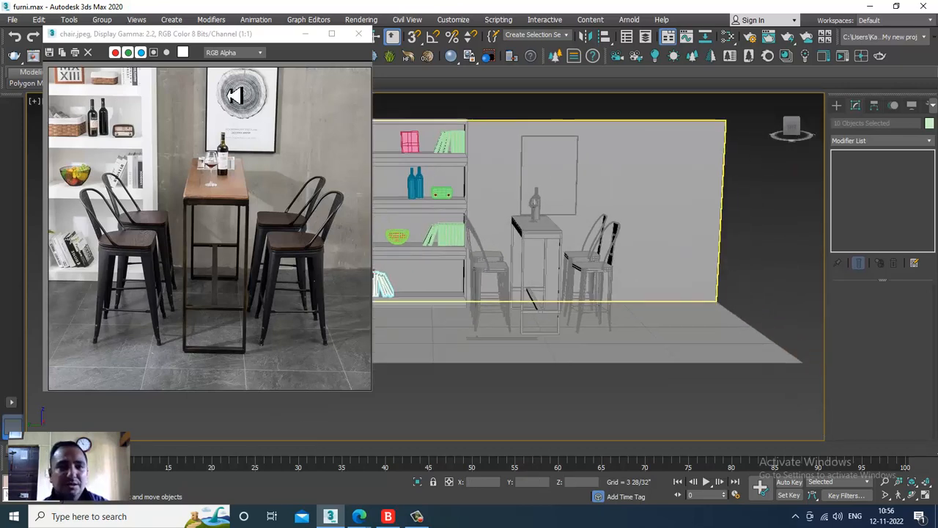
Put the reference photo away and set the render output size to the HDTV (video) preset, 1920 x 1080
left_click(314, 34)
left_click(597, 227)
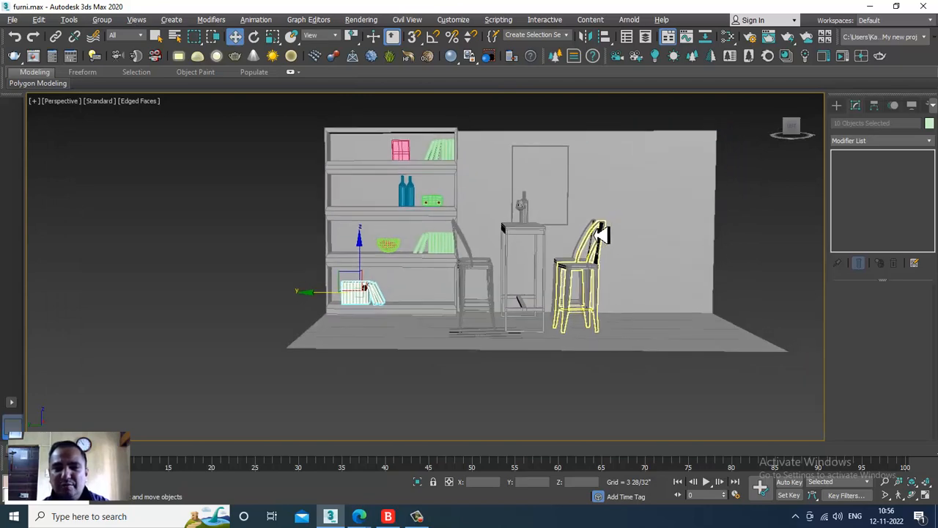
scroll(599, 233, "up", 2)
left_click(447, 145)
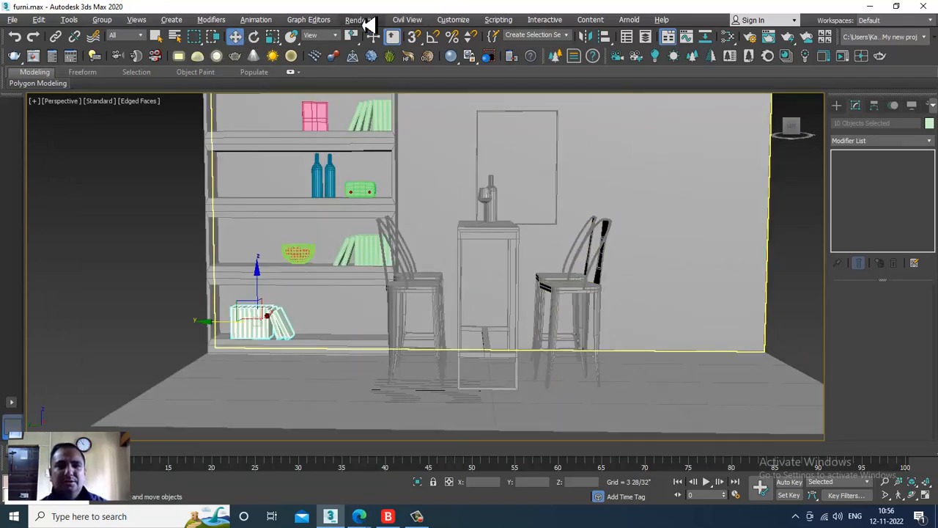
left_click(361, 20)
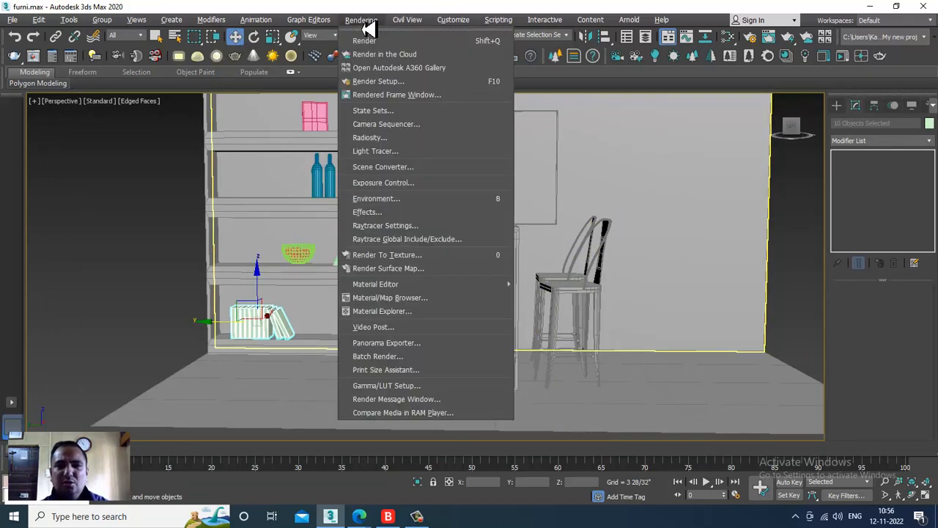
left_click(396, 82)
left_click(503, 143)
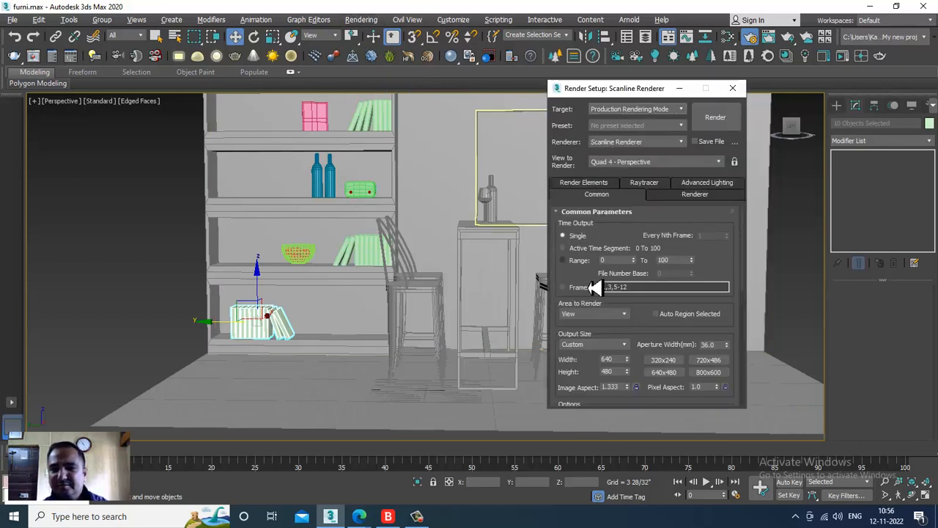
left_click(601, 345)
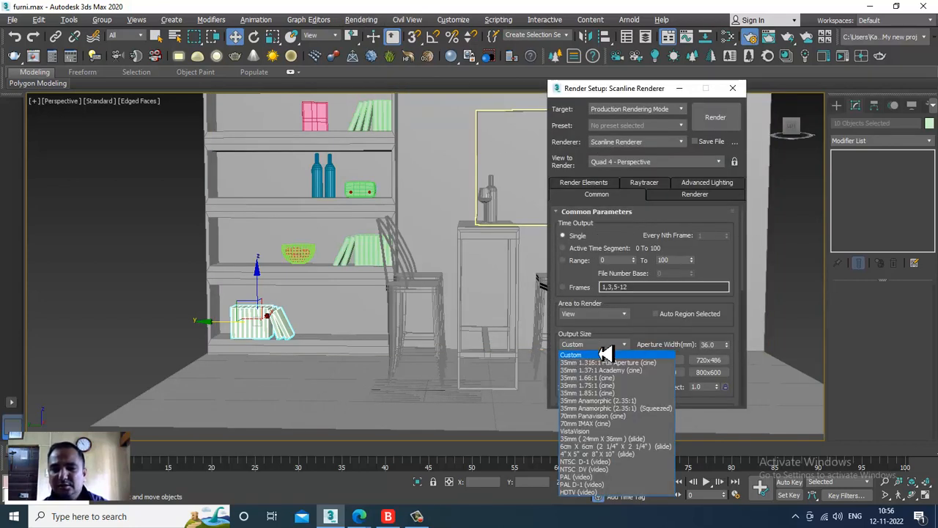
left_click(625, 492)
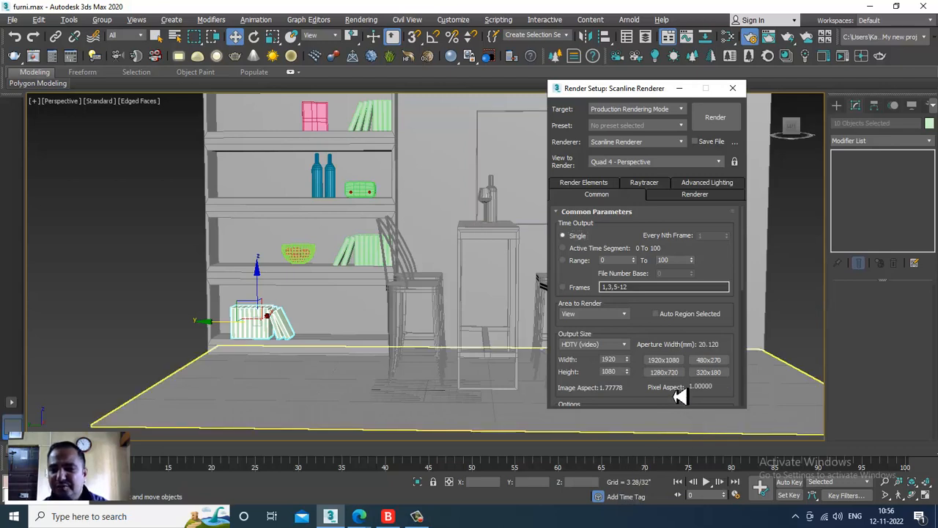
scroll(641, 392, "down", 3)
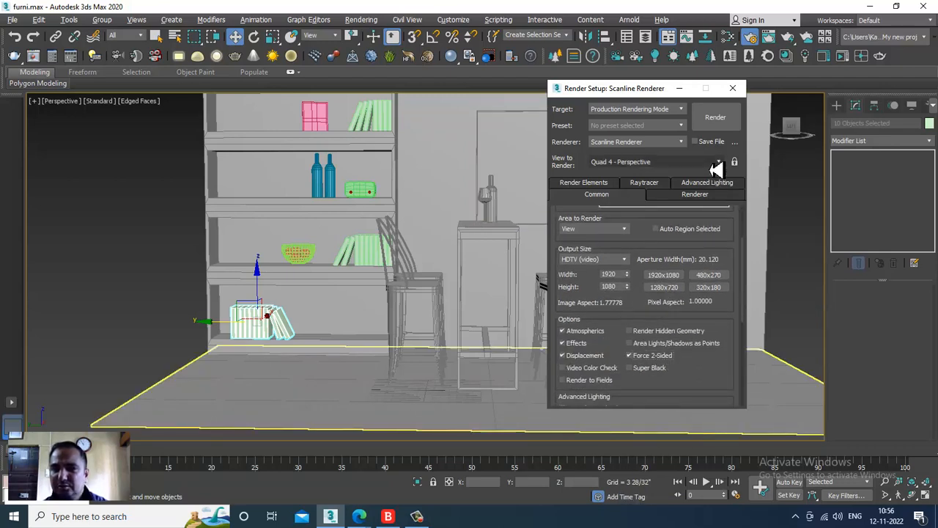
left_click(681, 89)
Show the safe frame in the perspective view and frame the table, chairs and shelves more closely
left_click(418, 517)
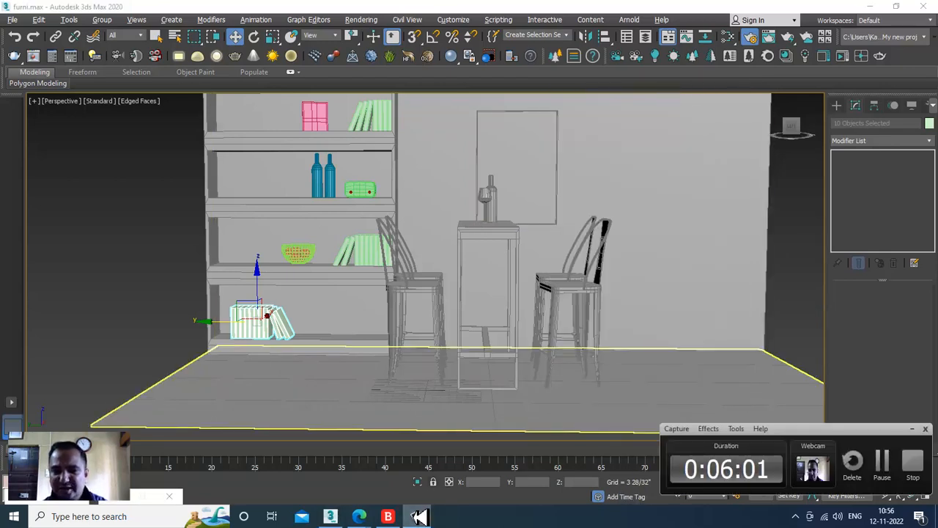
left_click(419, 517)
middle_click_drag(569, 301, 559, 323, "alt")
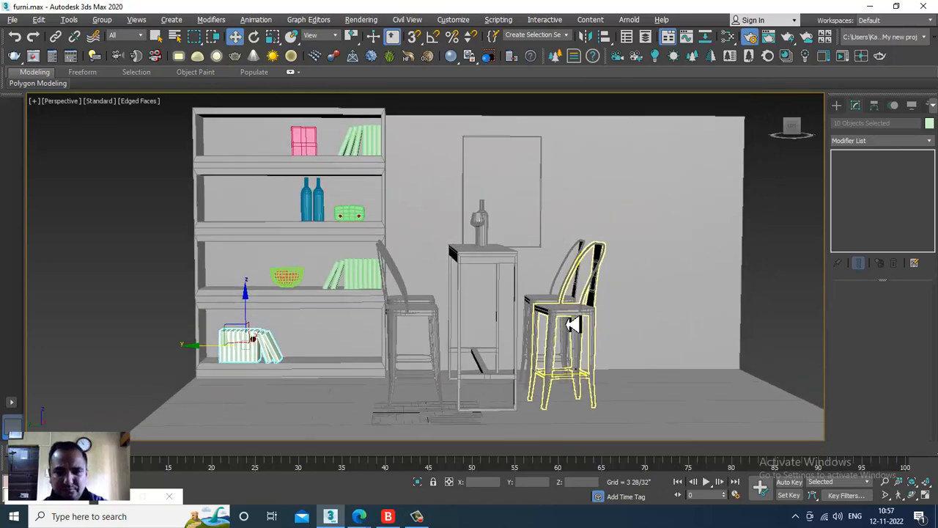
key("shift+f")
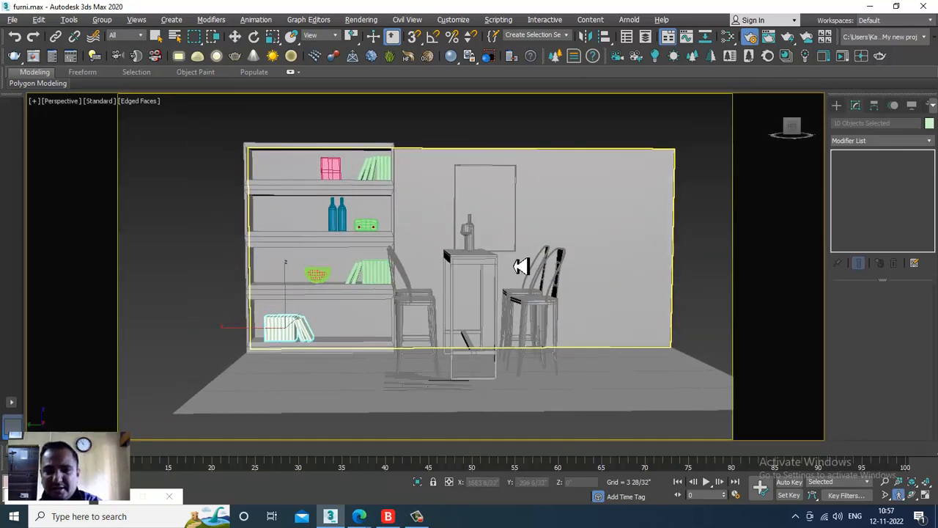
scroll(518, 268, "up", 2)
scroll(519, 269, "up", 2)
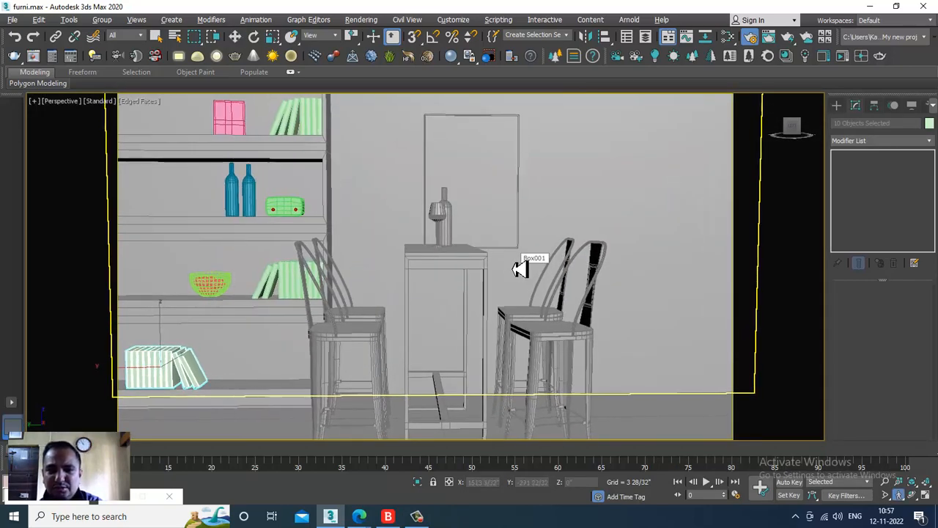
scroll(519, 270, "up", 2)
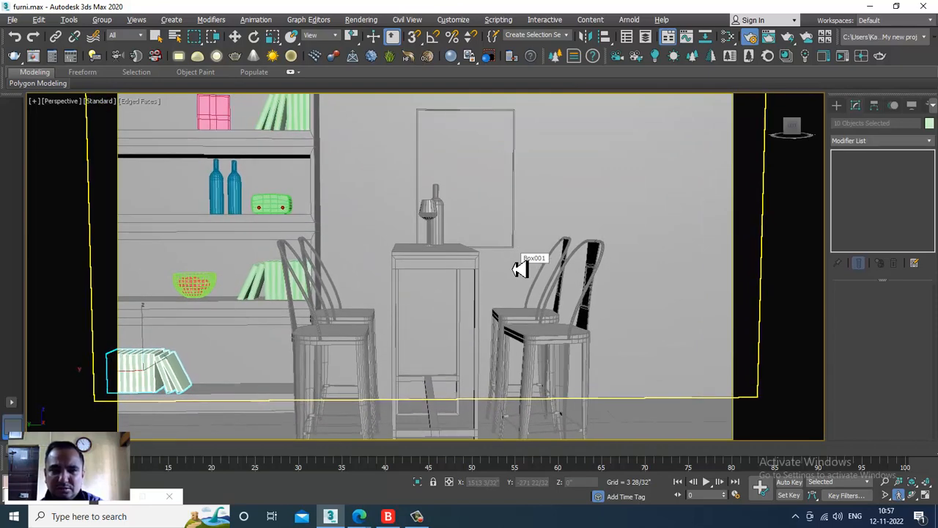
scroll(519, 269, "up", 2)
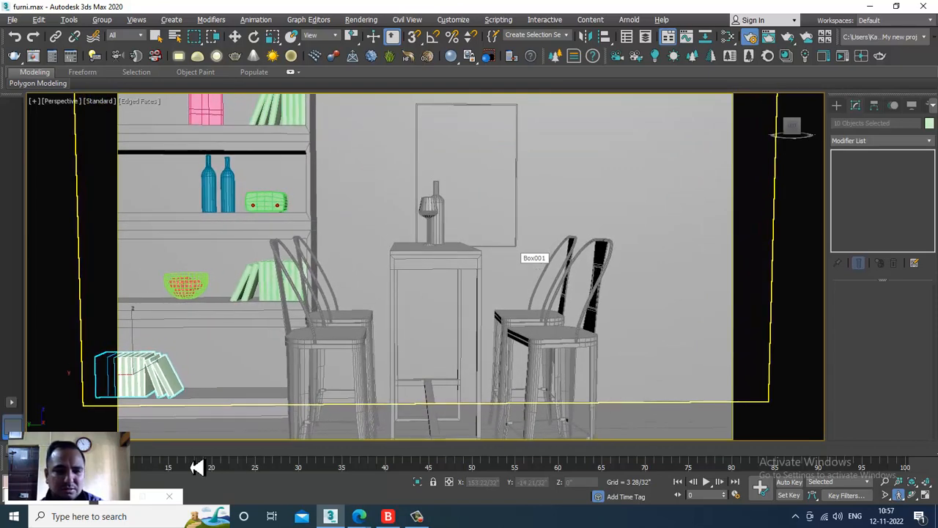
Compare the framed view with the reference photo and pull the view back slightly to match its composition
left_click(31, 510)
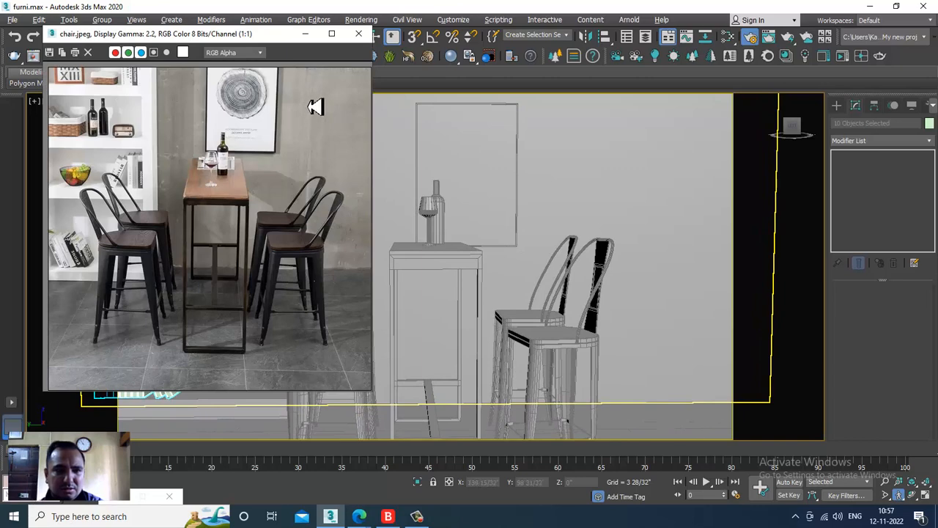
left_click(306, 34)
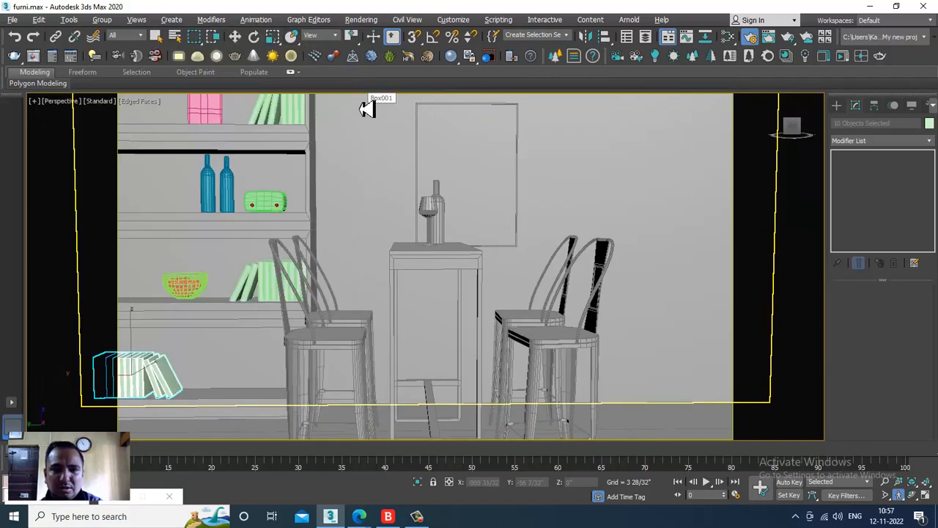
scroll(407, 238, "down", 2)
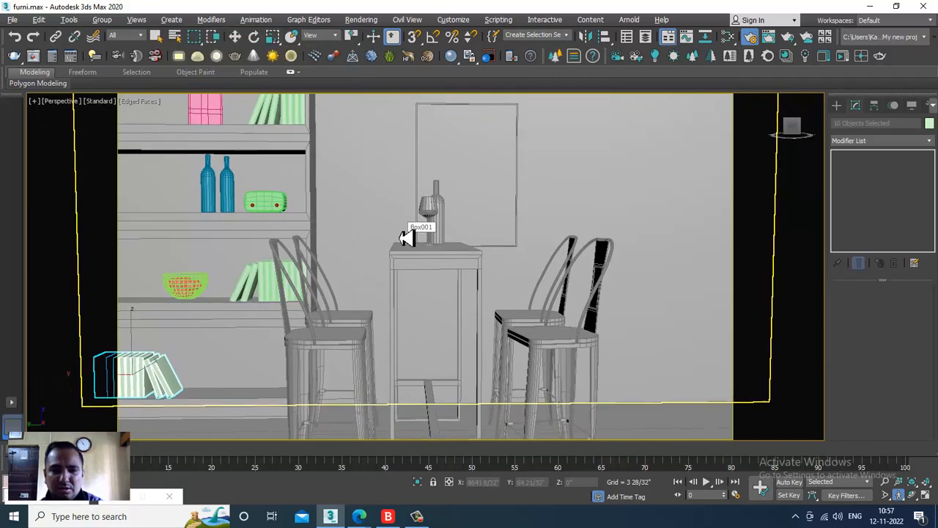
left_click(33, 511)
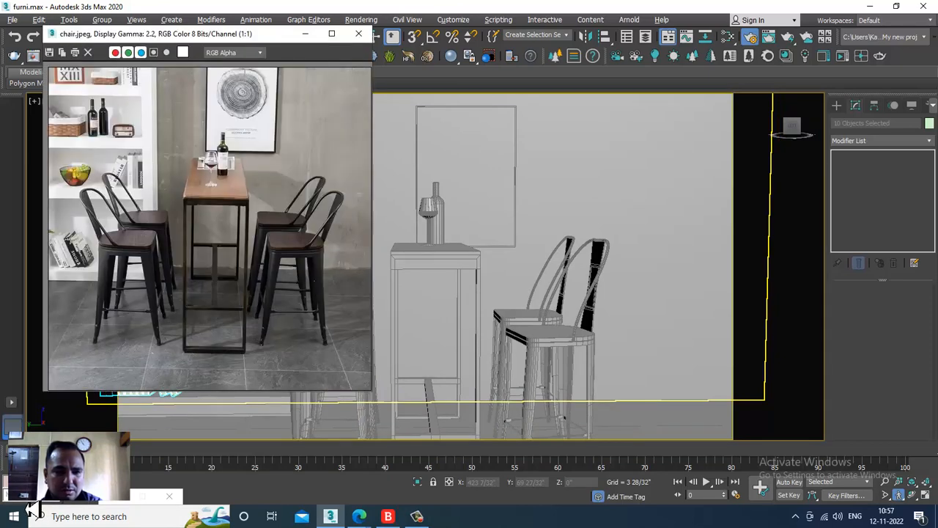
left_click(306, 34)
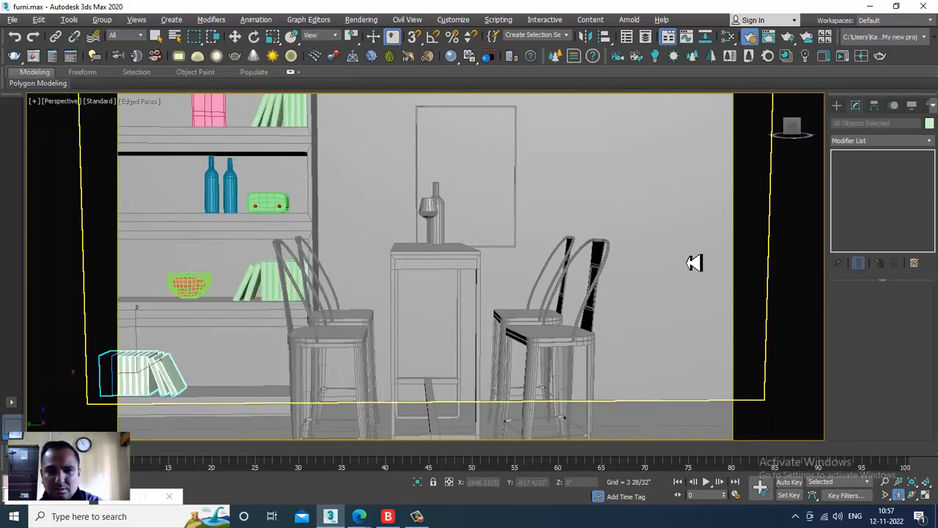
Pull the perspective view back slightly and shift it to show more floor beneath the table and chairs
scroll(674, 200, "down", 3)
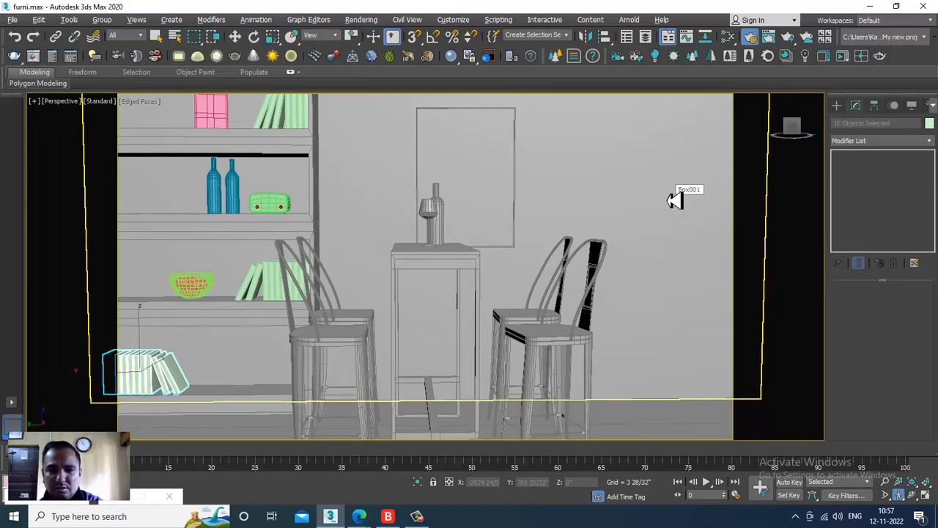
scroll(674, 200, "down", 3)
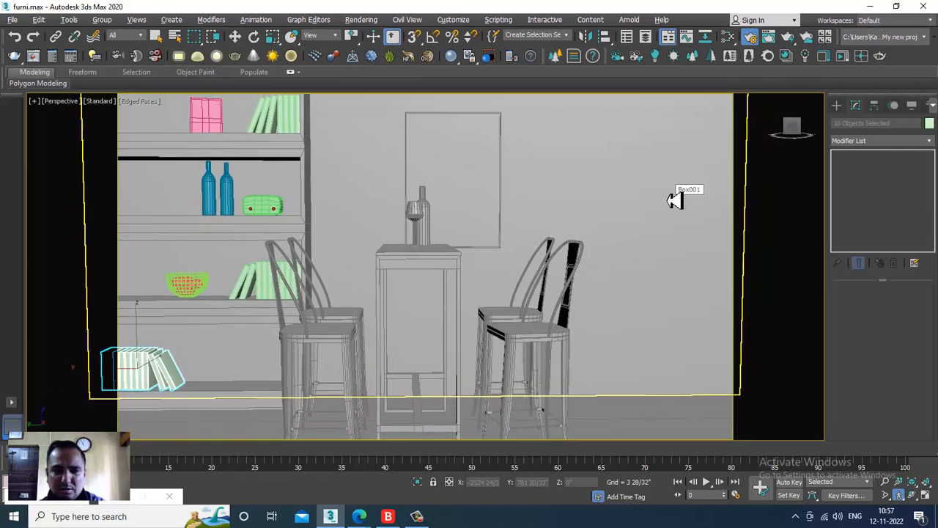
scroll(675, 199, "down", 1)
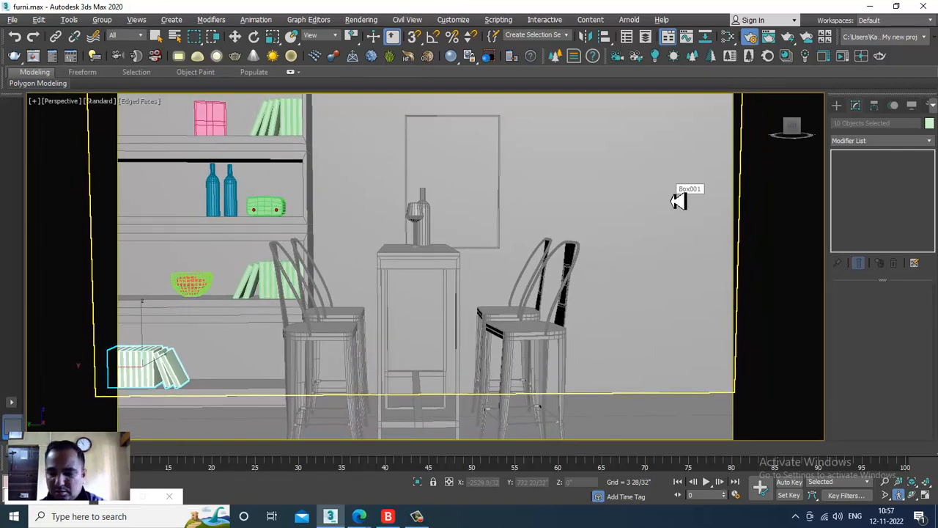
scroll(679, 203, "down", 3)
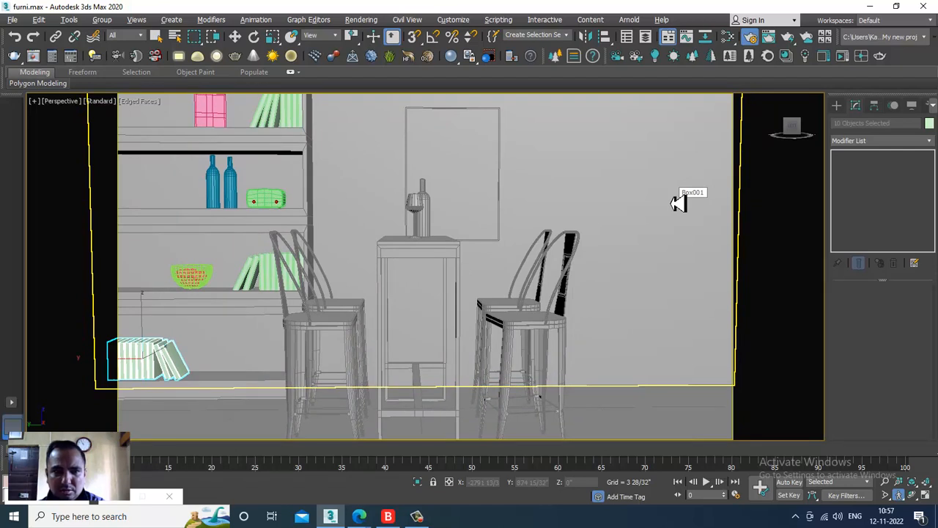
scroll(679, 203, "down", 2)
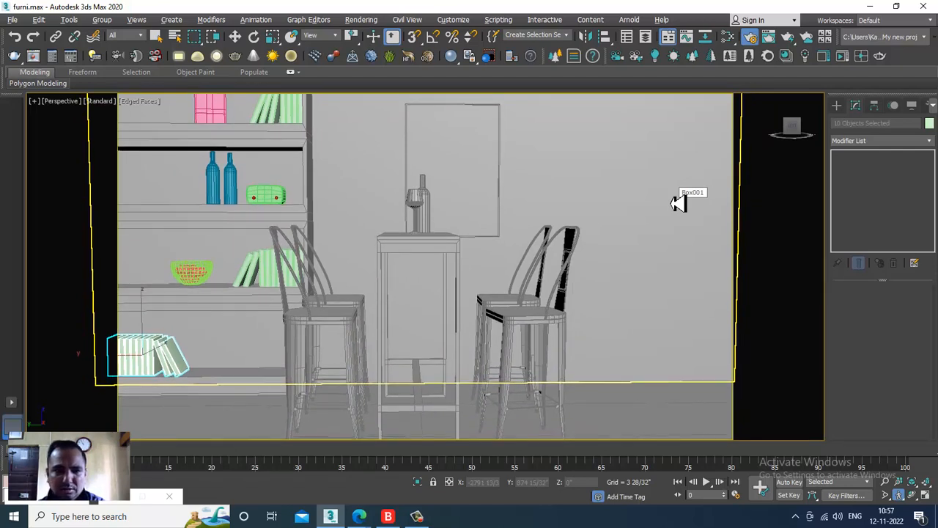
Fine-tune the sideways framing of the table and shelves and create a physical camera from the perspective view
key("Left")
key("Left")
key("Left")
key("Left")
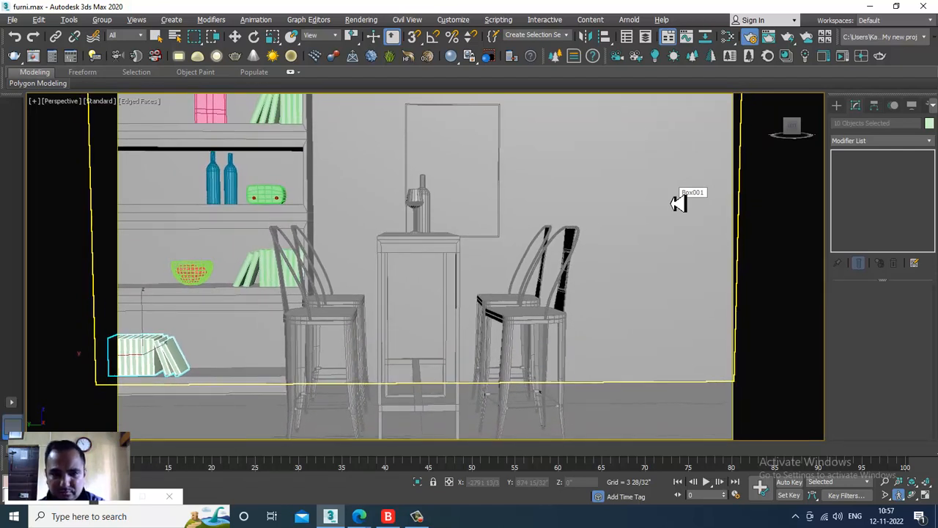
key("Left")
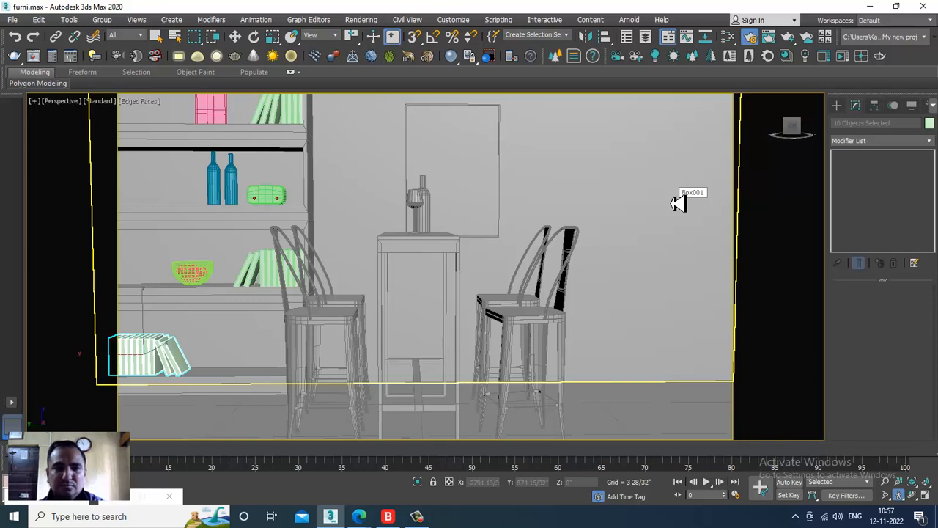
key("Left")
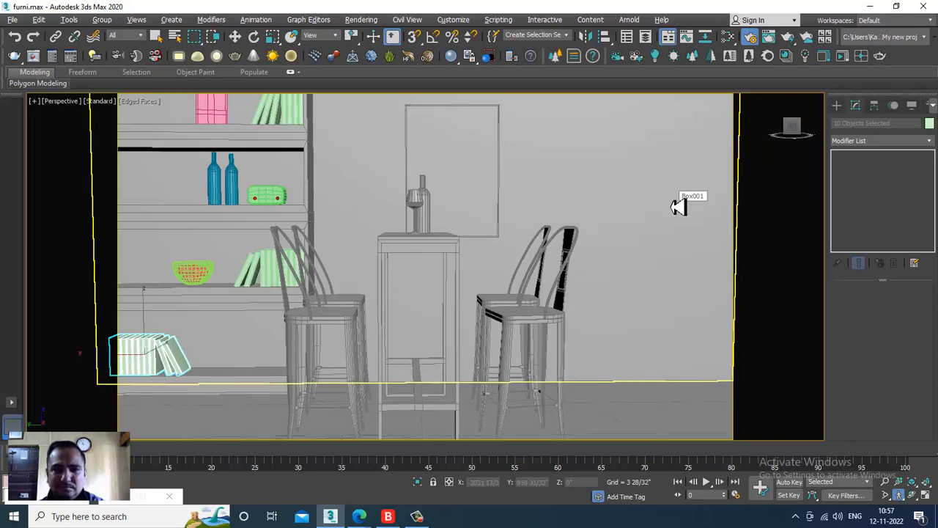
key("Left")
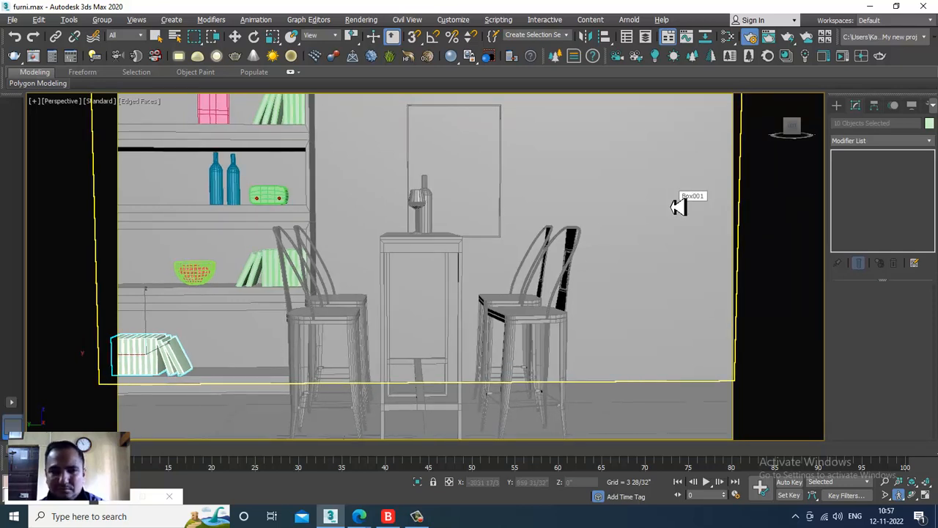
key("Left")
key("Left")
key("Right")
key("Right")
key("Right")
key("Right")
key("Right")
key("Right")
key("Right")
key("Right")
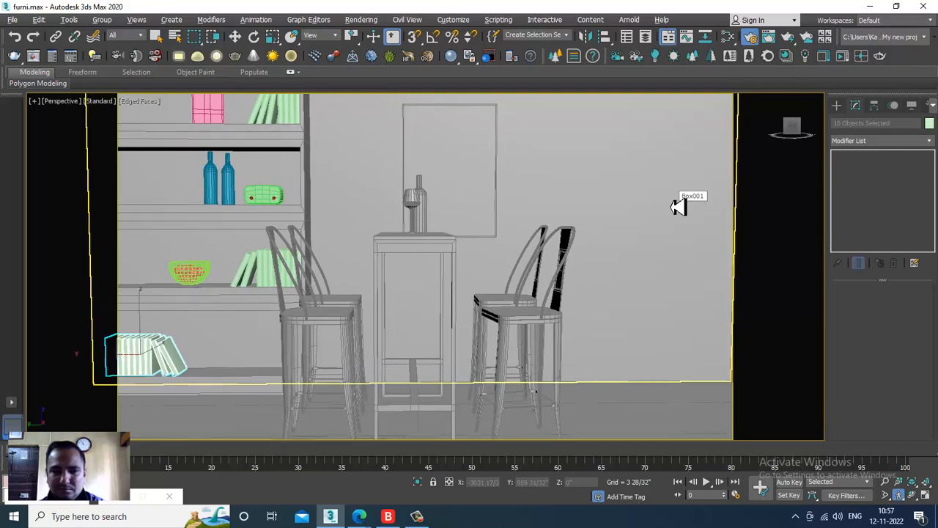
key("Left")
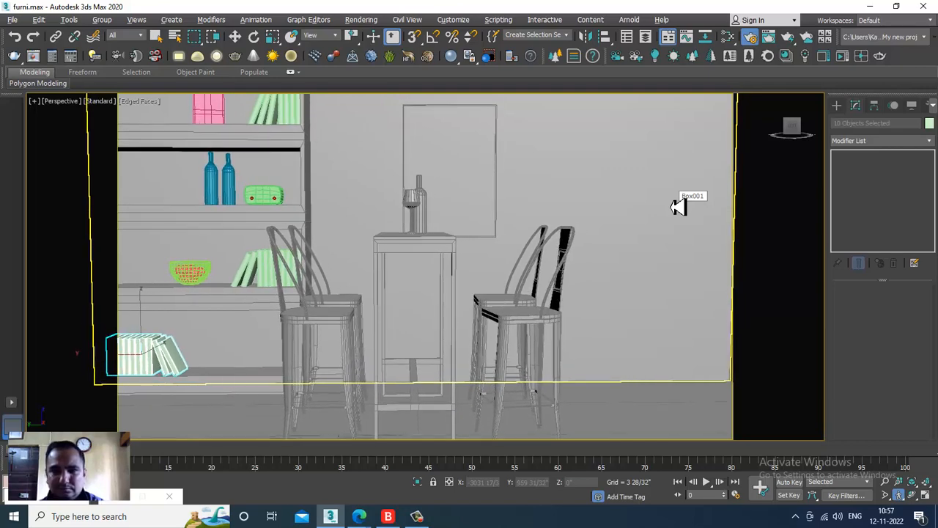
key("Left")
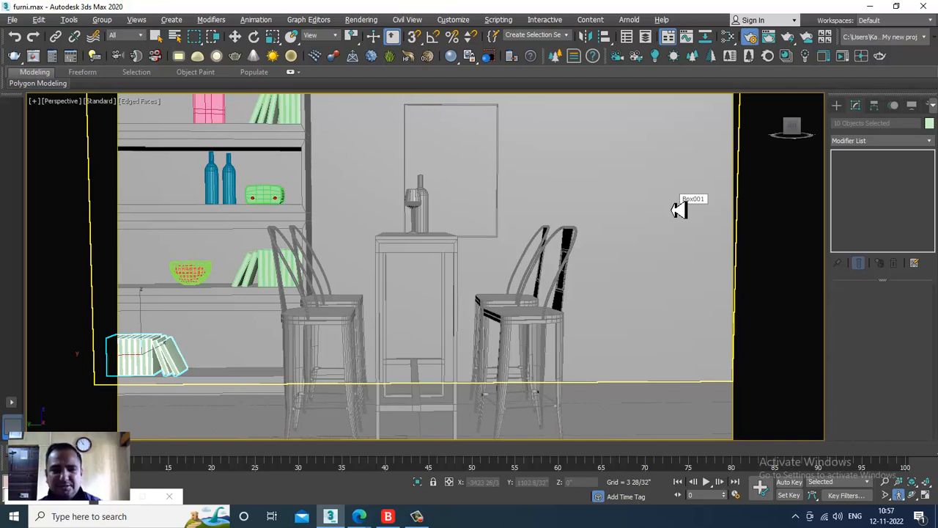
key("ctrl+c")
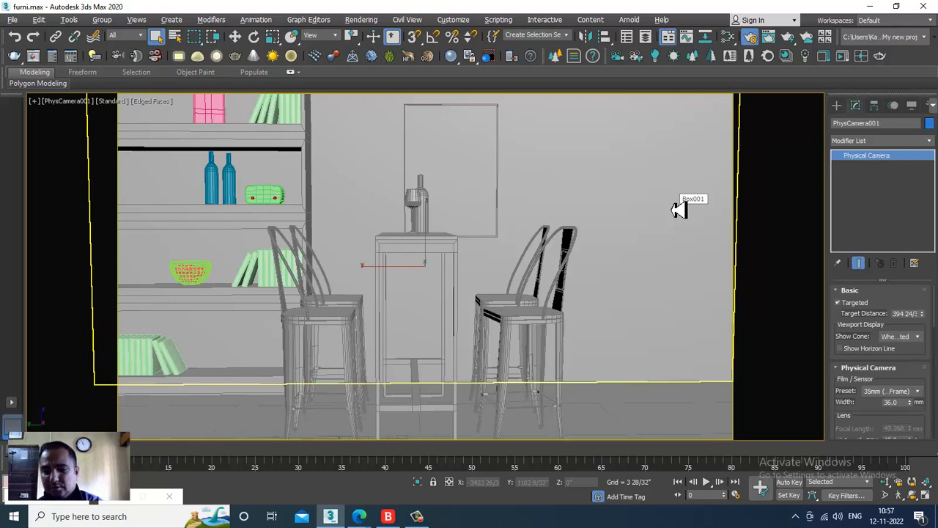
Return to a perspective overview and extend the back wall about 15 inches by moving its end vertices away from the bookshelf along Y
left_click(629, 212)
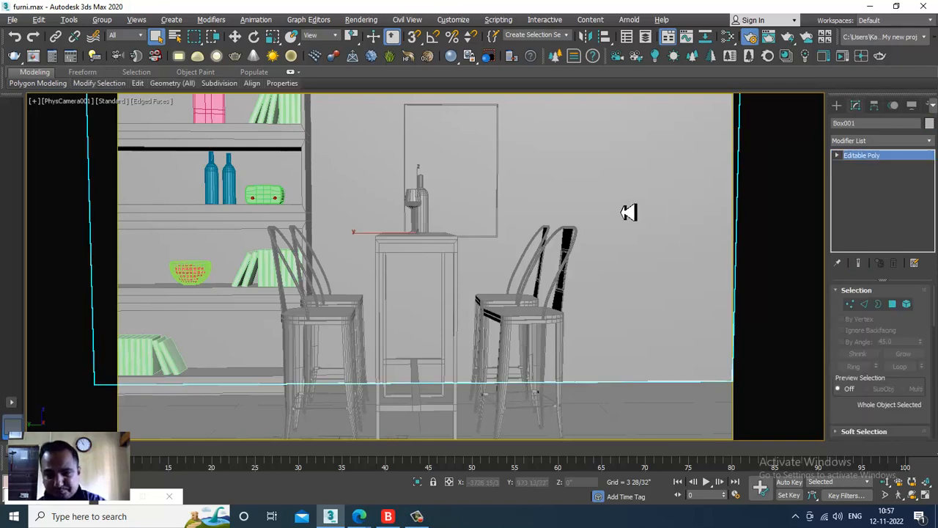
key("p")
scroll(614, 271, "down", 5)
middle_click_drag(613, 271, 652, 307, "alt")
middle_click_drag(652, 306, 513, 216)
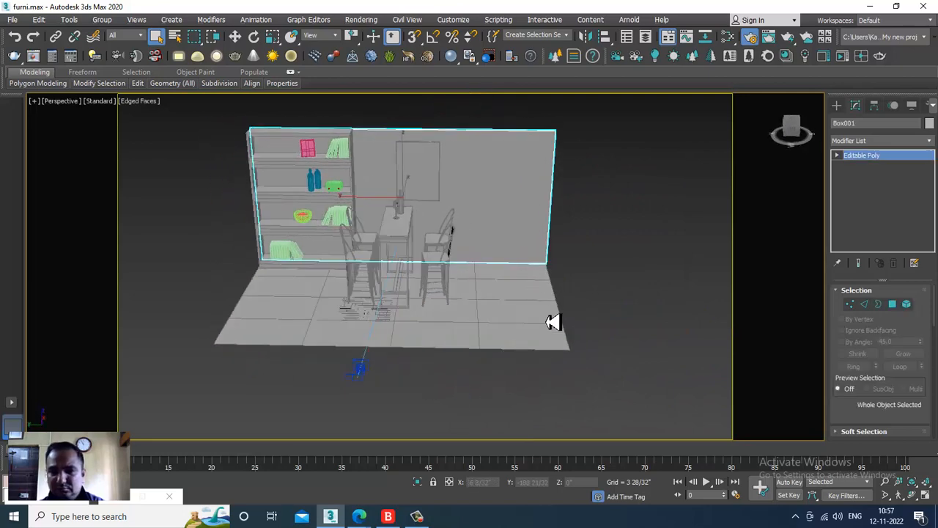
middle_click_drag(555, 321, 555, 299, "alt")
key("1")
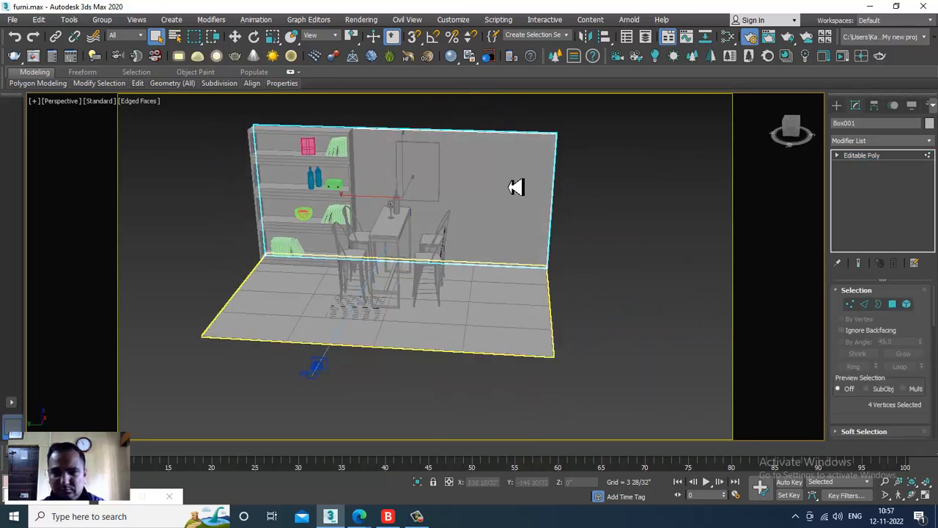
left_click_drag(526, 118, 631, 334)
key("w")
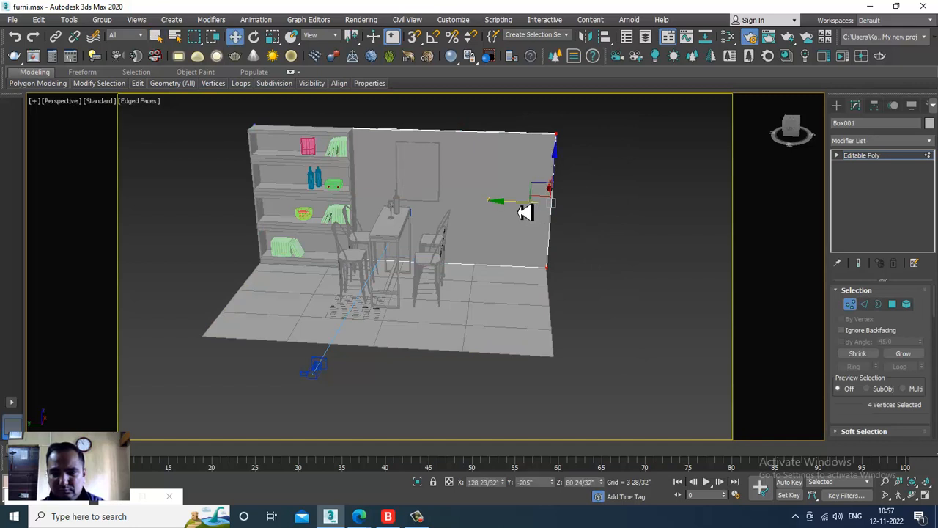
left_click_drag(525, 212, 539, 214)
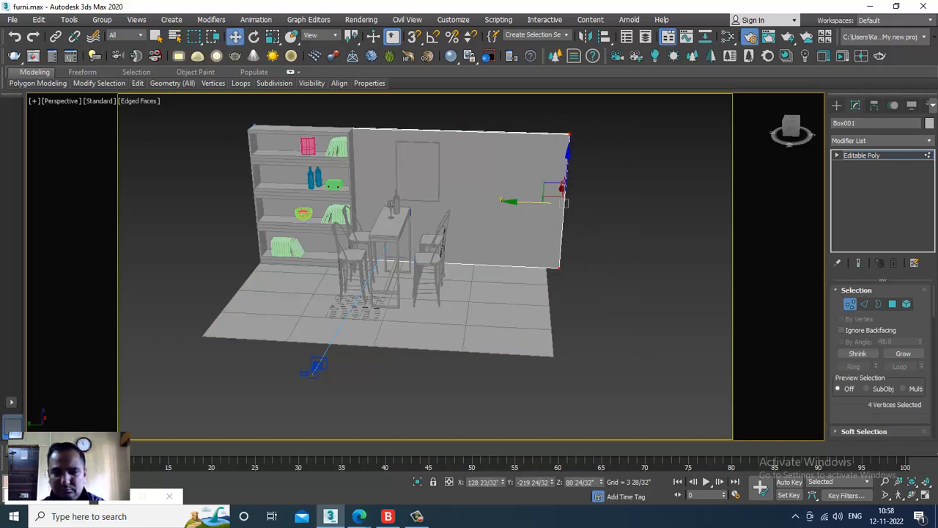
left_click(416, 516)
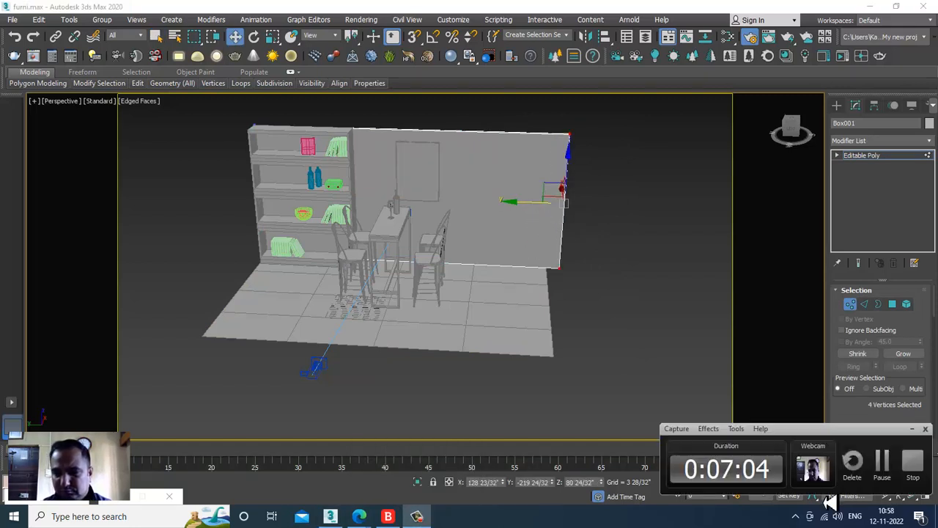
left_click(896, 472)
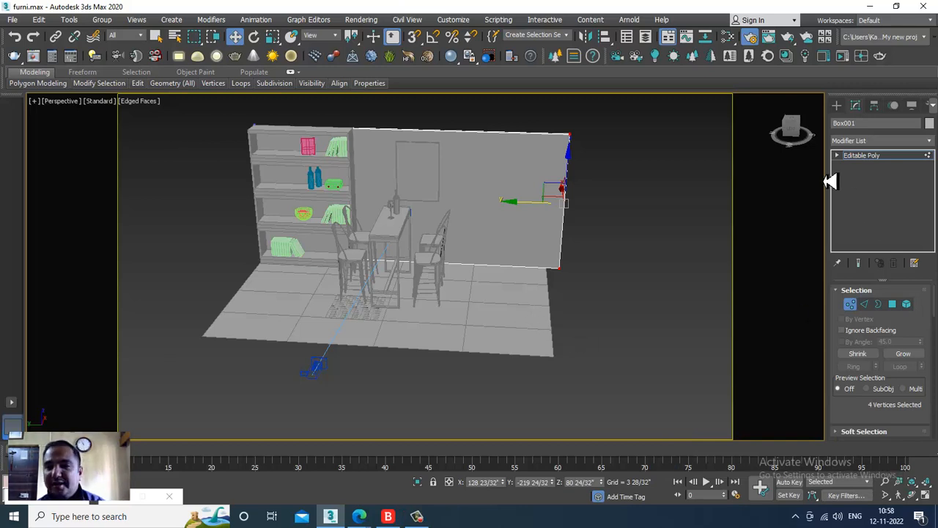
Finish the wall's vertex editing, lengthen the floor plane to 225 3/32" and move it to Y -38 17/32" to fit the wall
left_click(872, 156)
left_click(504, 332)
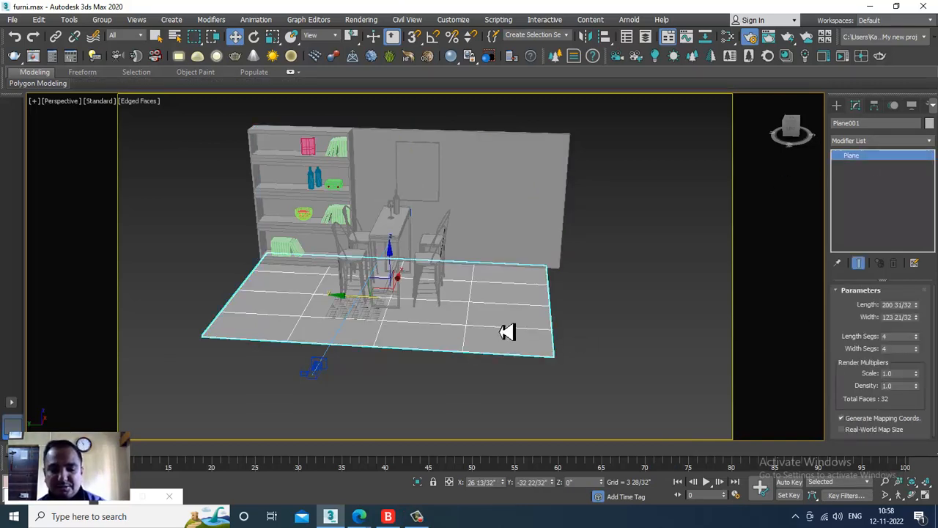
key("F3")
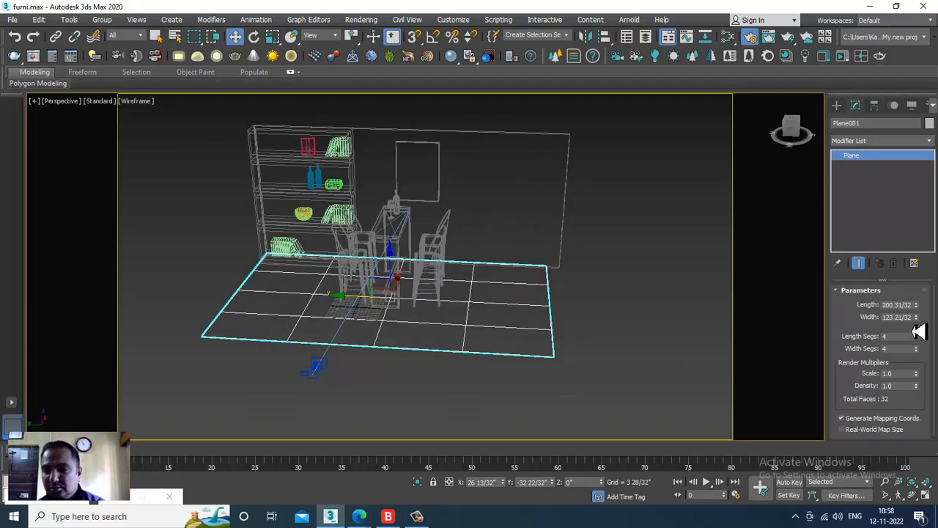
left_click_drag(925, 317, 922, 304)
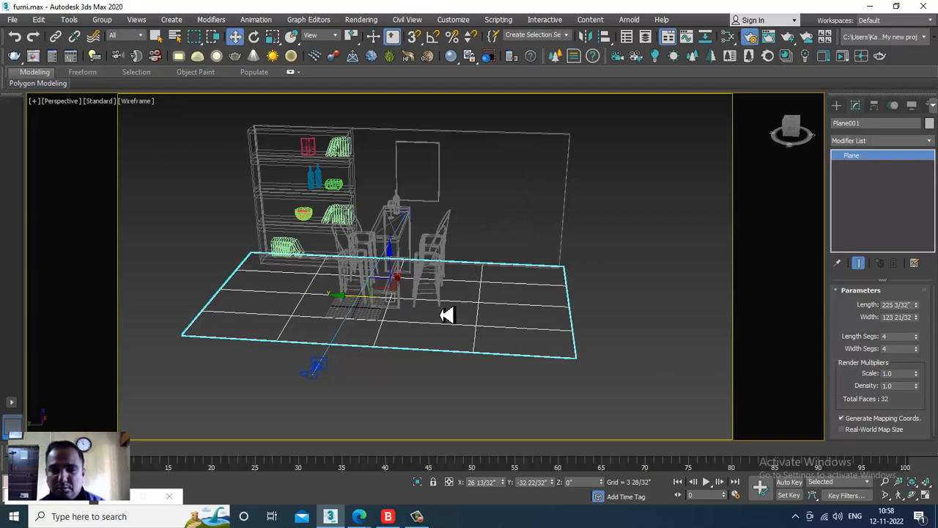
key("alt+w")
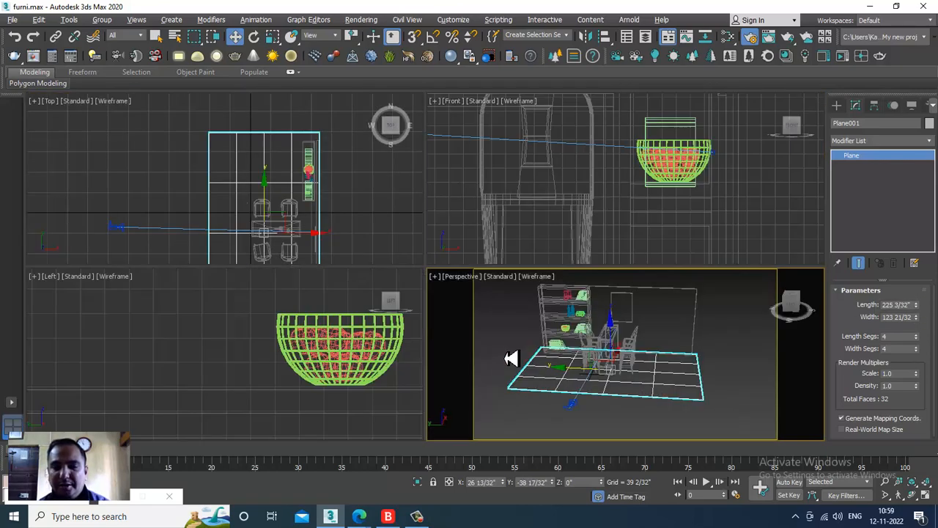
Inspect the extended wall and floor in the shaded perspective view and through the physical camera
left_click(715, 372)
key("F3")
middle_click_drag(633, 360, 652, 362, "alt")
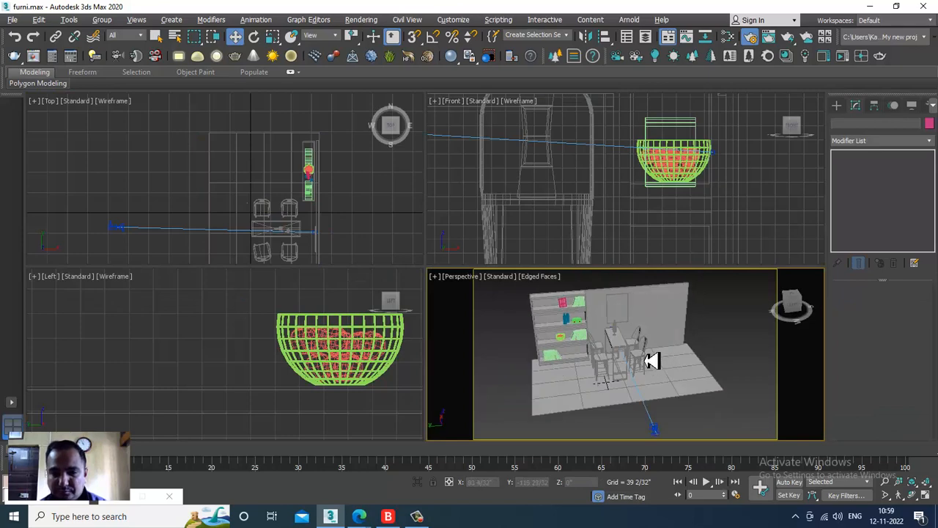
key("alt+w")
middle_click_drag(440, 308, 507, 285, "alt")
scroll(507, 294, "up", 3)
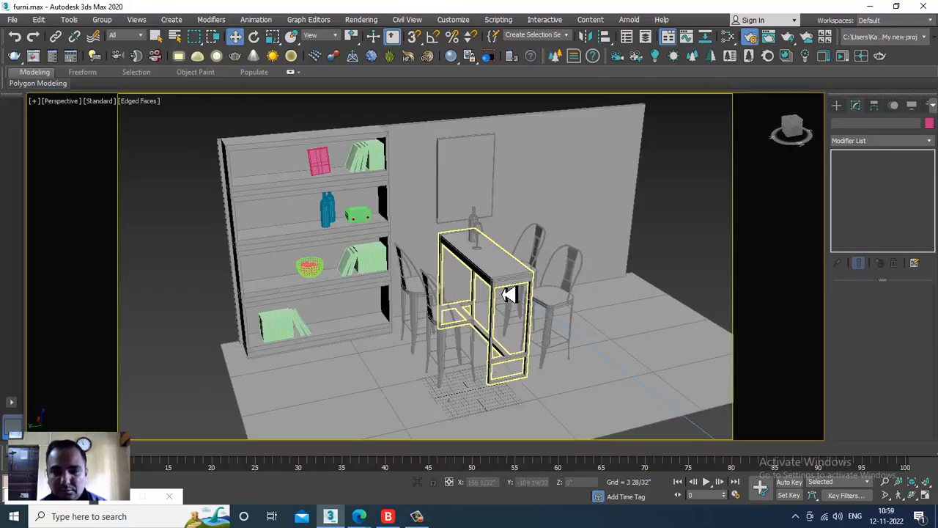
key("alt+w")
left_click(647, 318)
key("c")
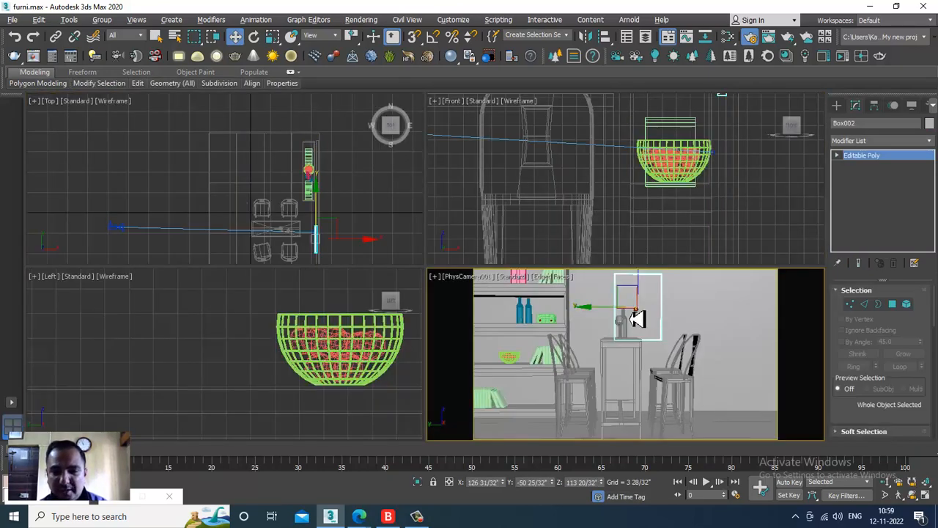
key("alt+w")
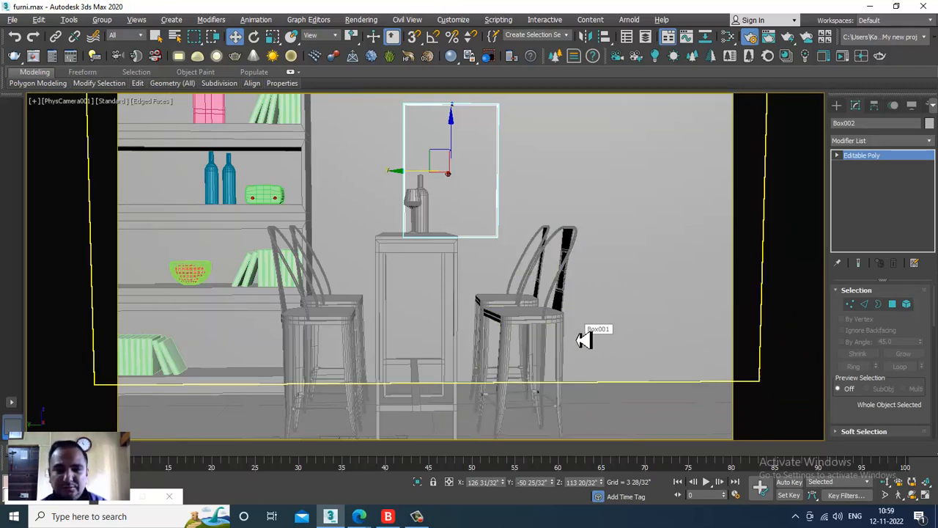
Turn the Left view into a maximized, shaded perspective view with edged faces and orbit it to show the whole scene
key("alt+w")
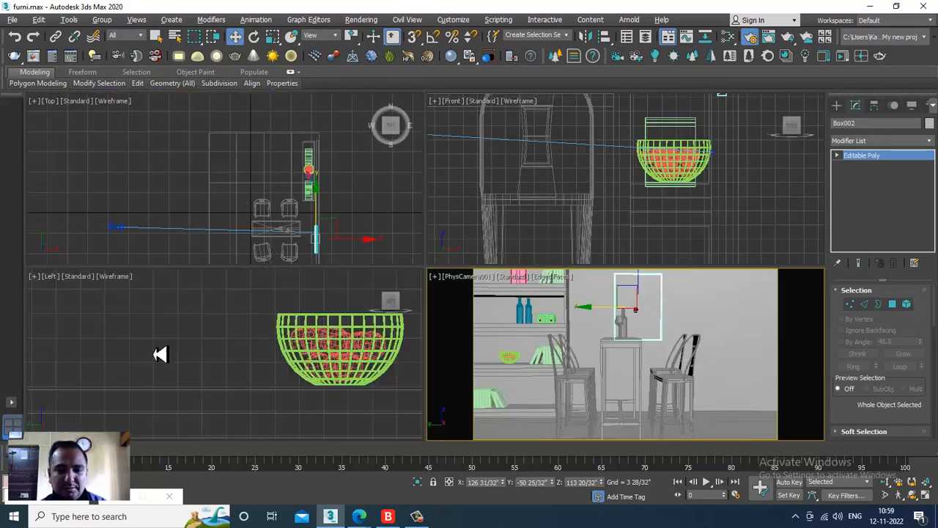
mouse_move(300, 352)
middle_mouse_down()
mouse_move(279, 353)
mouse_move(363, 368)
mouse_move(314, 360)
middle_mouse_up()
key("p")
scroll(280, 352, "down", 3)
key("F3")
key("alt+w")
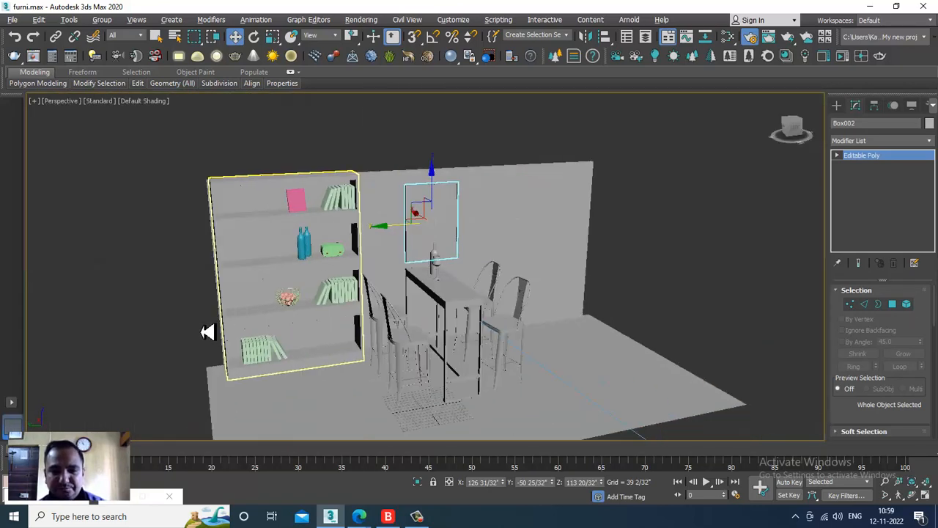
mouse_move(207, 332)
middle_mouse_down("alt")
mouse_move(486, 323)
mouse_move(498, 300)
mouse_move(509, 327)
mouse_move(464, 322)
middle_mouse_up("alt")
key("F4")
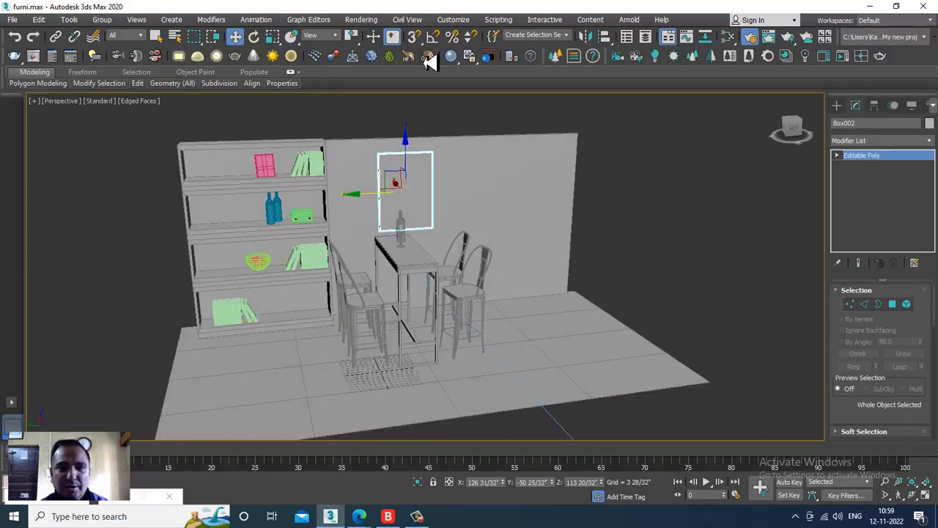
Set the production renderer to V-Ray Next, update 1.2, and close the render setup
left_click(362, 19)
left_click(413, 83)
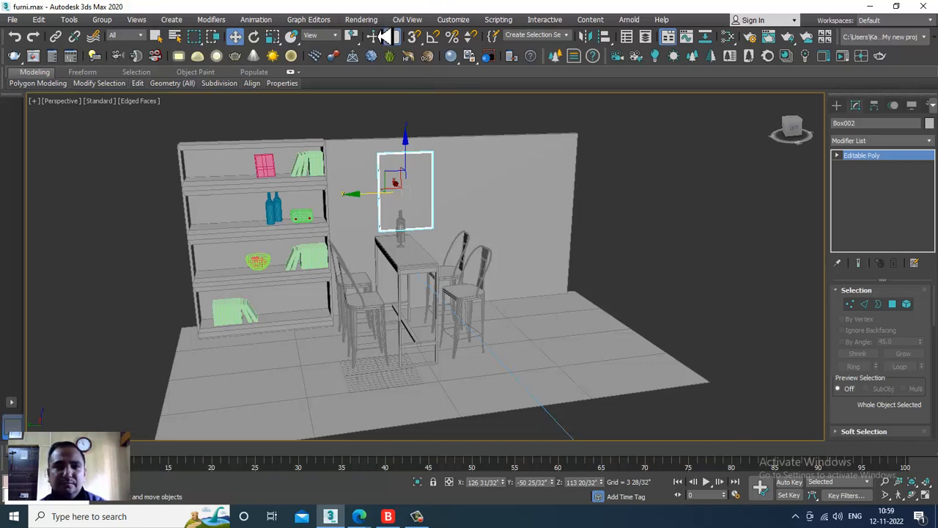
left_click(363, 19)
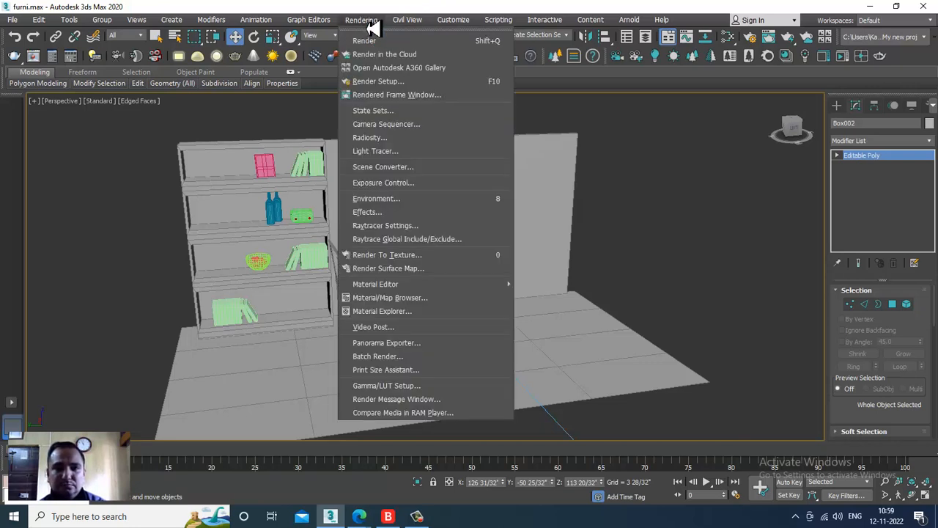
left_click(400, 84)
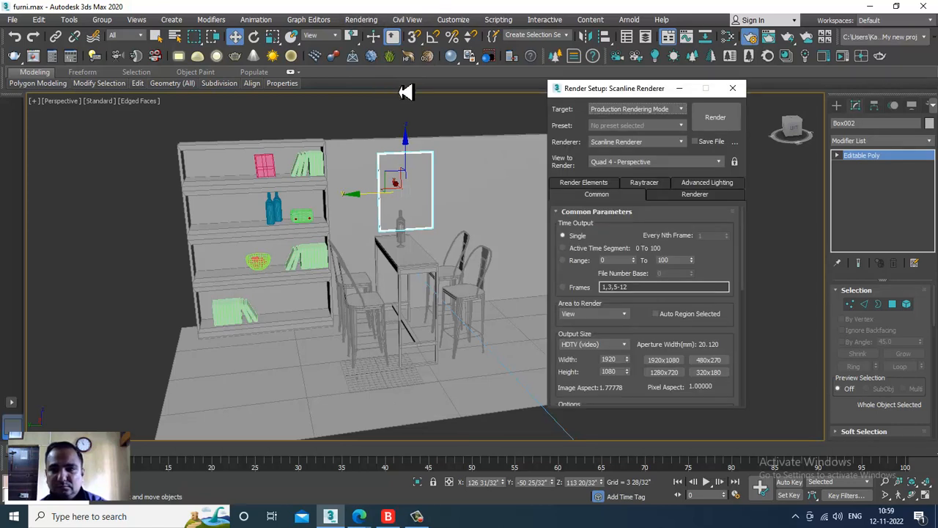
left_click(655, 144)
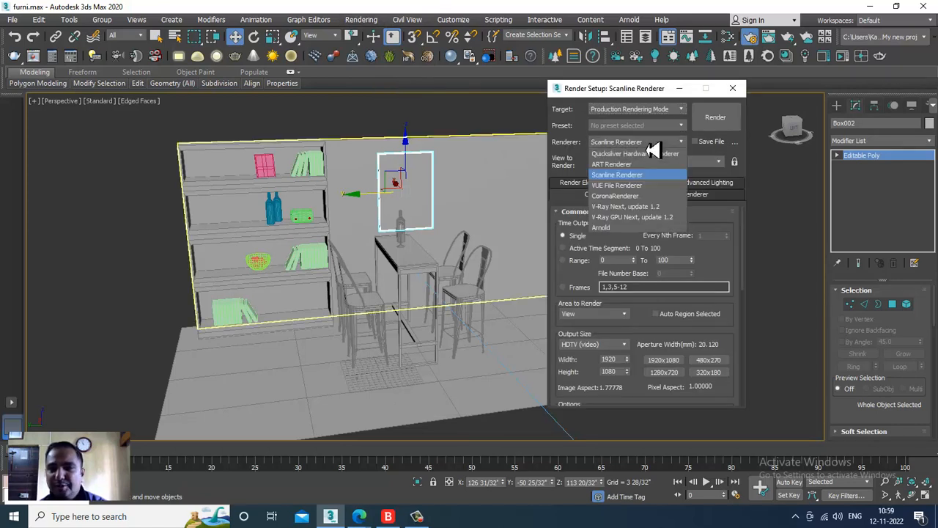
left_click(665, 206)
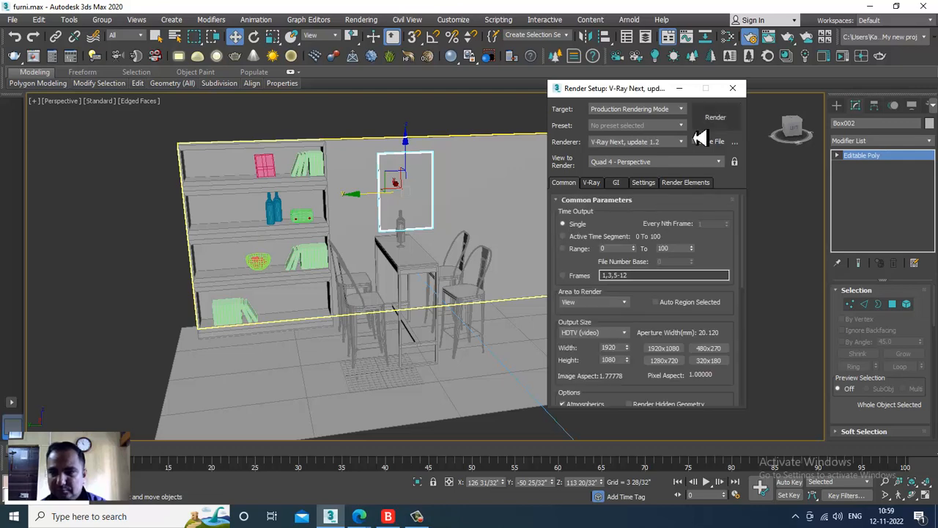
left_click(732, 88)
Select the floor plane and bring up the chair.jpeg reference photo alongside the scene to compare the floor
middle_click_drag(576, 337, 600, 341, "alt")
left_click(614, 316)
scroll(600, 341, "up", 4)
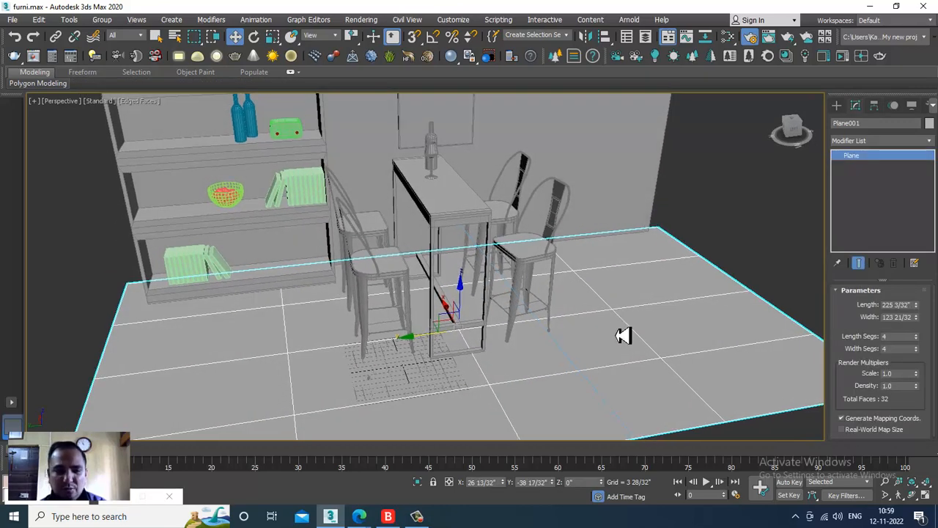
left_click(25, 501)
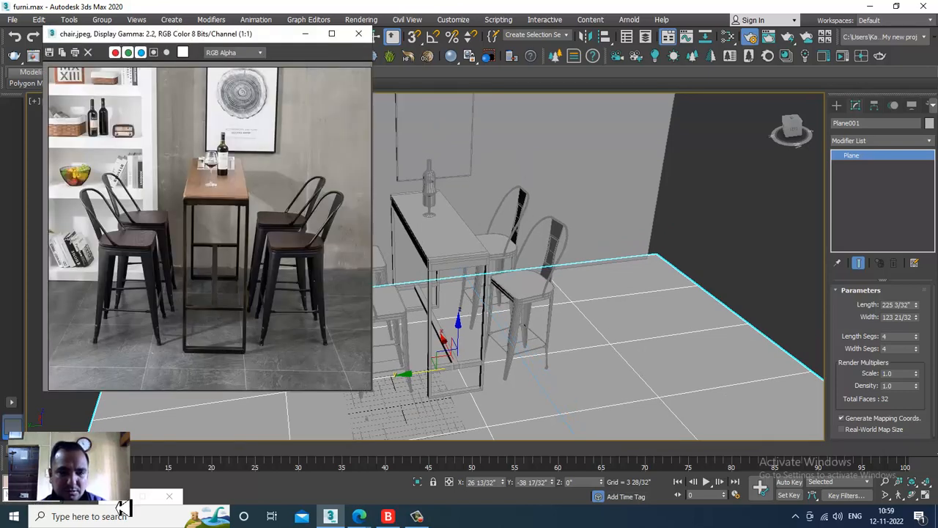
key("F10")
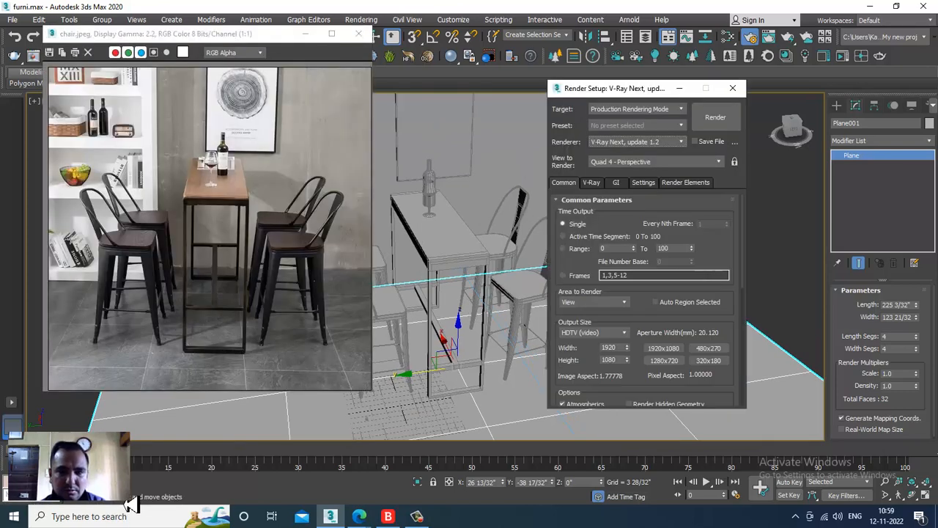
left_click(742, 88)
left_click(567, 267)
middle_click_drag(654, 279, 681, 310, "alt")
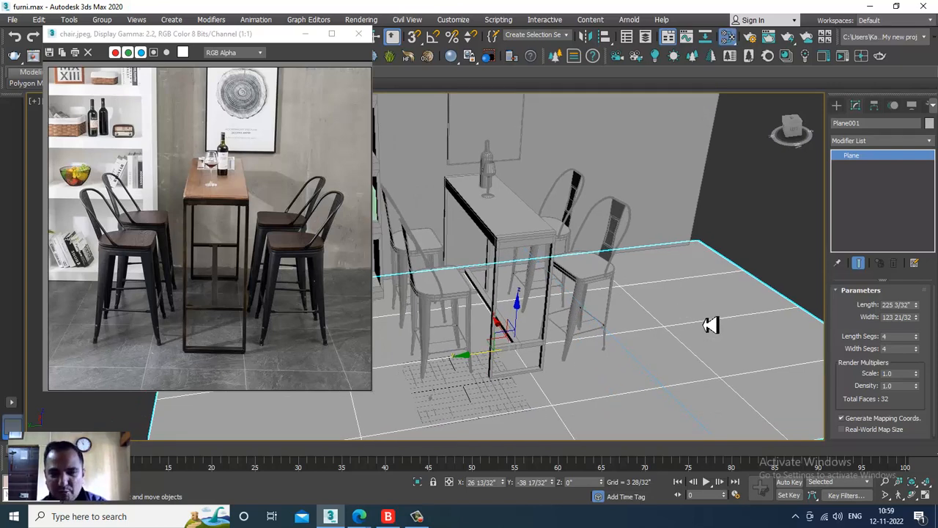
Create a VRayMtl material in the Slate Material Editor and open its parameters
key("m")
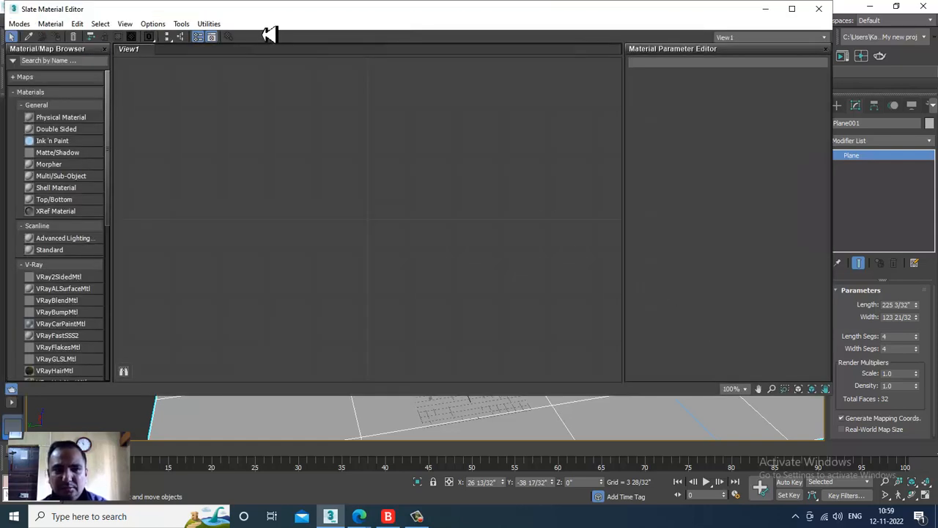
left_click(21, 24)
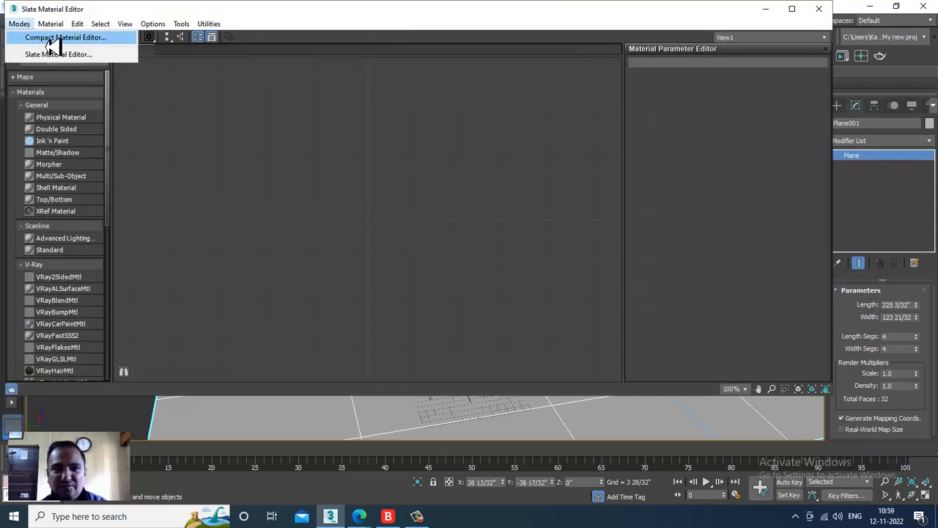
left_click(188, 125)
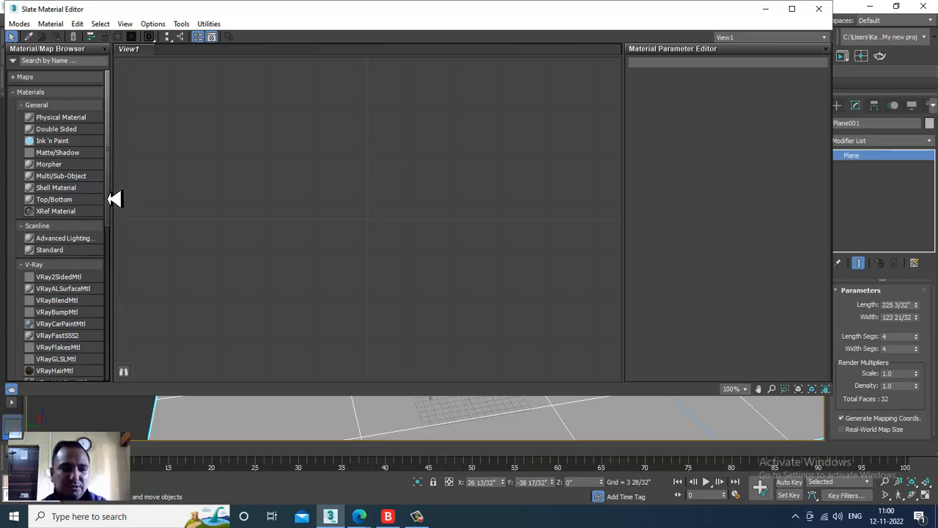
scroll(115, 216, "down", 5)
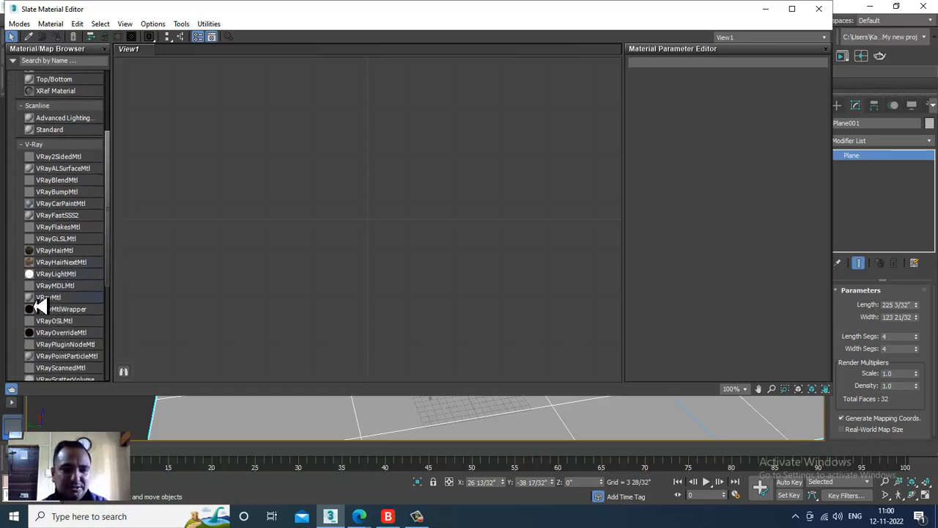
left_click_drag(44, 297, 302, 182)
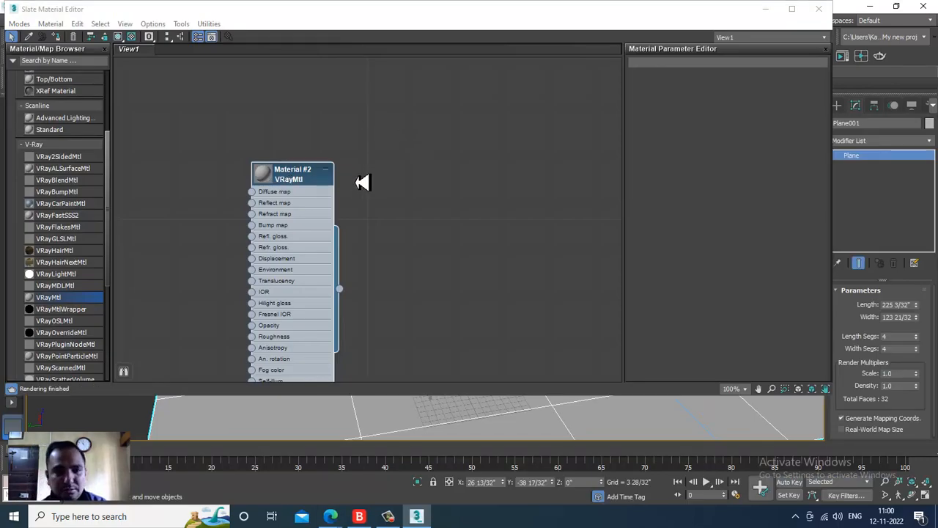
double_click(292, 186)
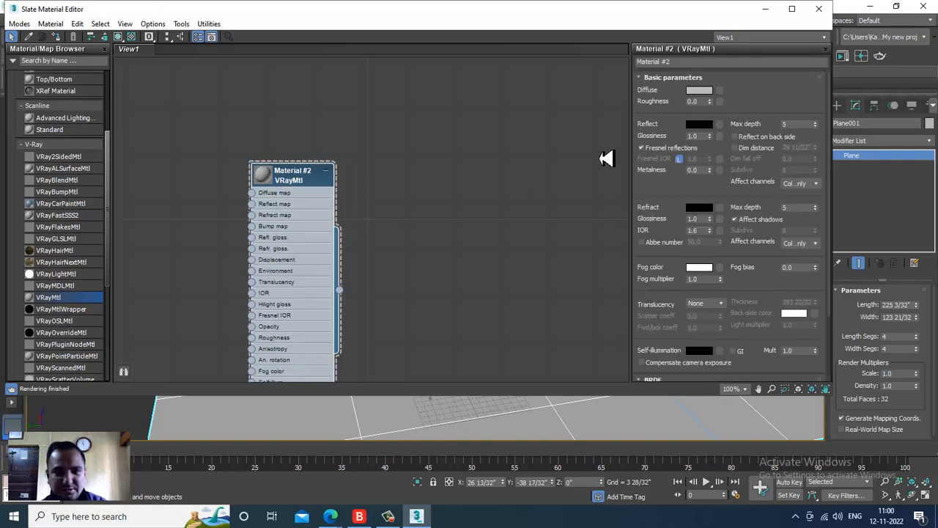
Assign a bitmap to the material's diffuse, using the grey tile istockphoto image from the desktop's classic tex folder
left_click(722, 91)
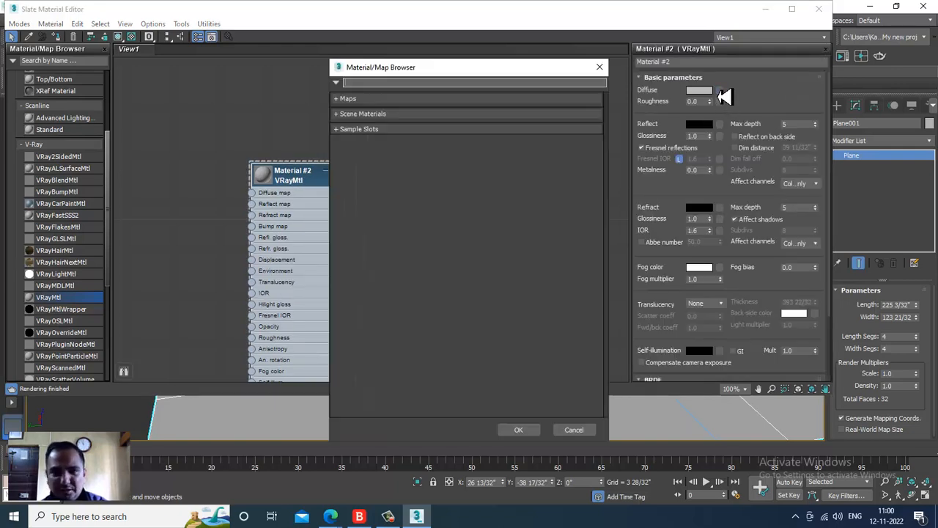
left_click(359, 98)
left_click(380, 127)
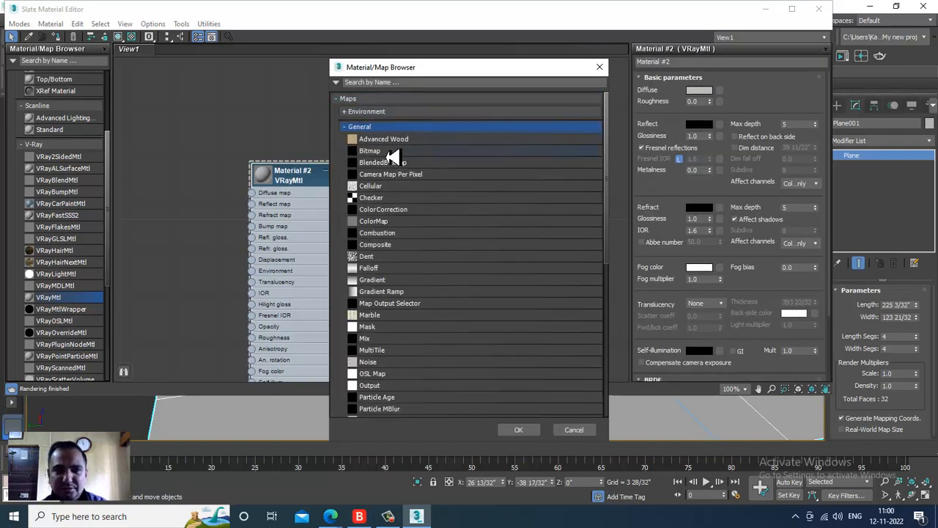
double_click(394, 151)
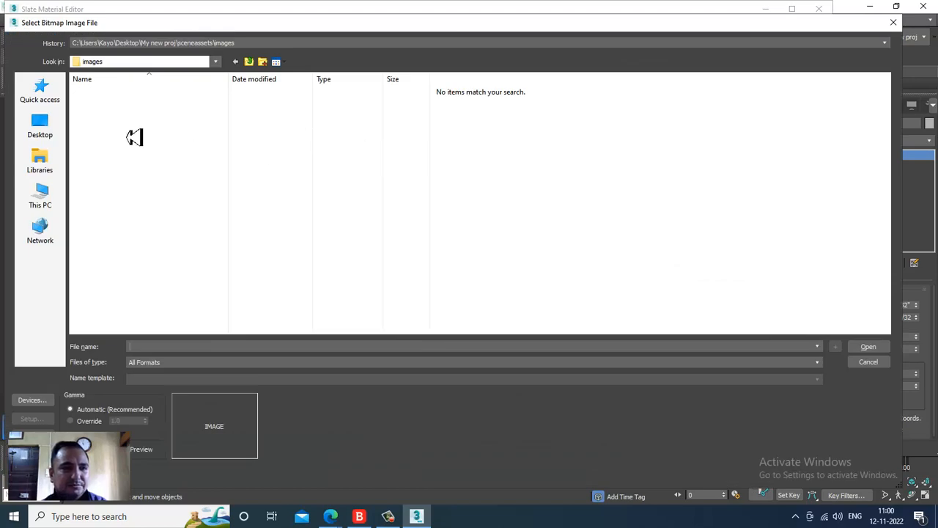
left_click(39, 132)
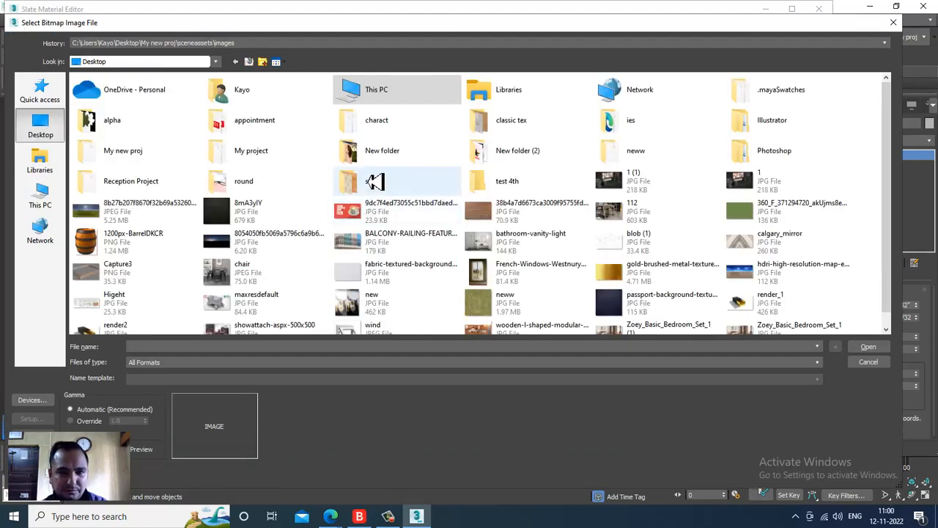
double_click(476, 121)
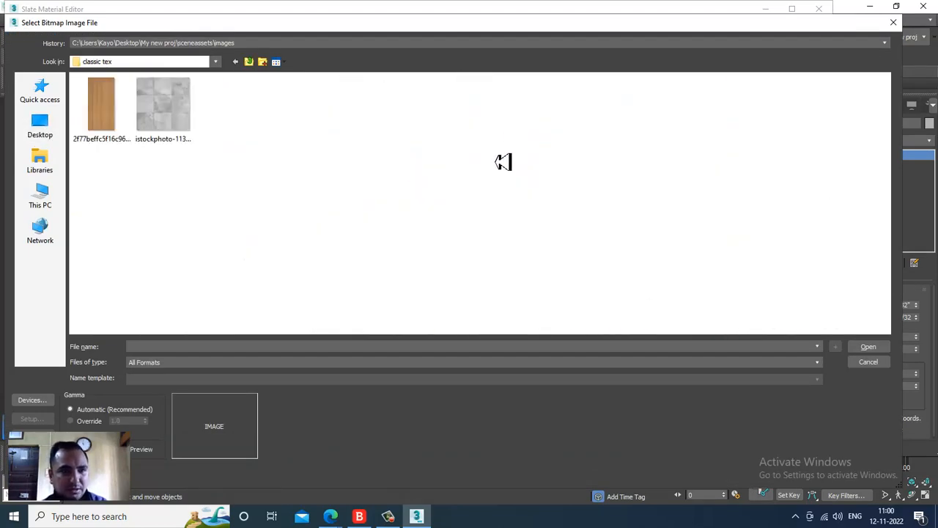
left_click(185, 108)
double_click(187, 108)
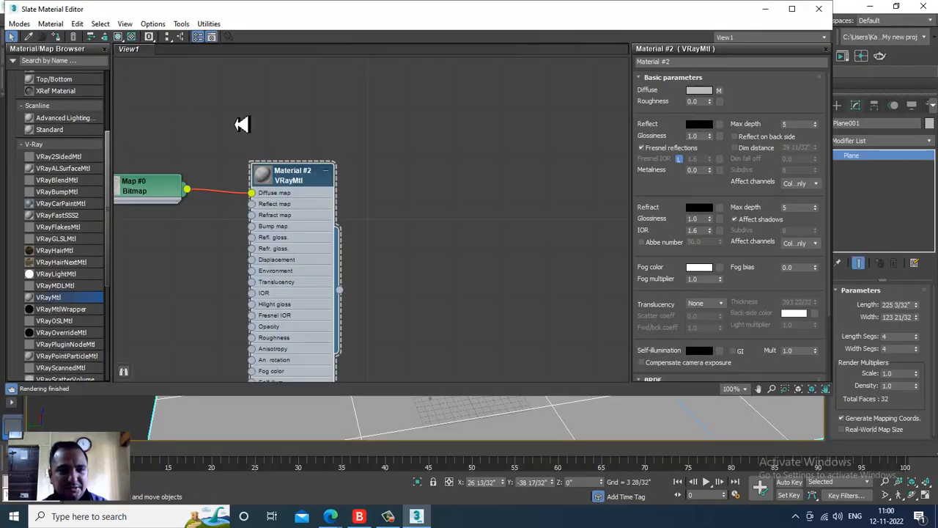
Set the material's reflection colour to grey value 143 and spread the bitmap and material nodes apart
left_click(699, 125)
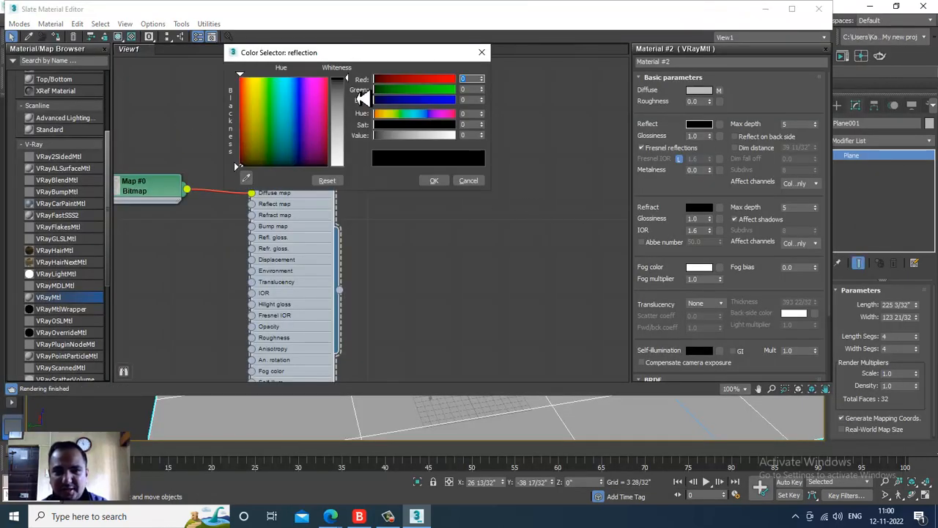
left_click_drag(359, 99, 360, 130)
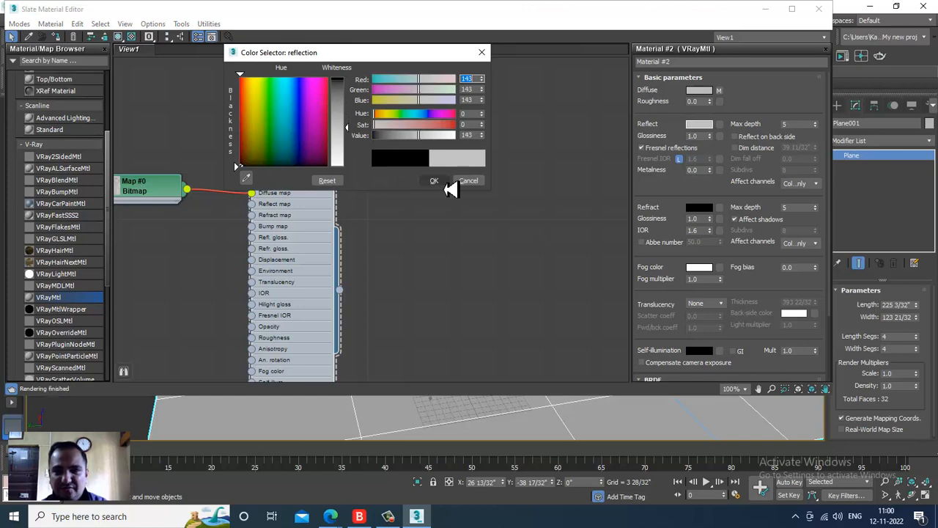
left_click(444, 183)
left_click_drag(324, 183, 536, 182)
left_click_drag(143, 192, 190, 144)
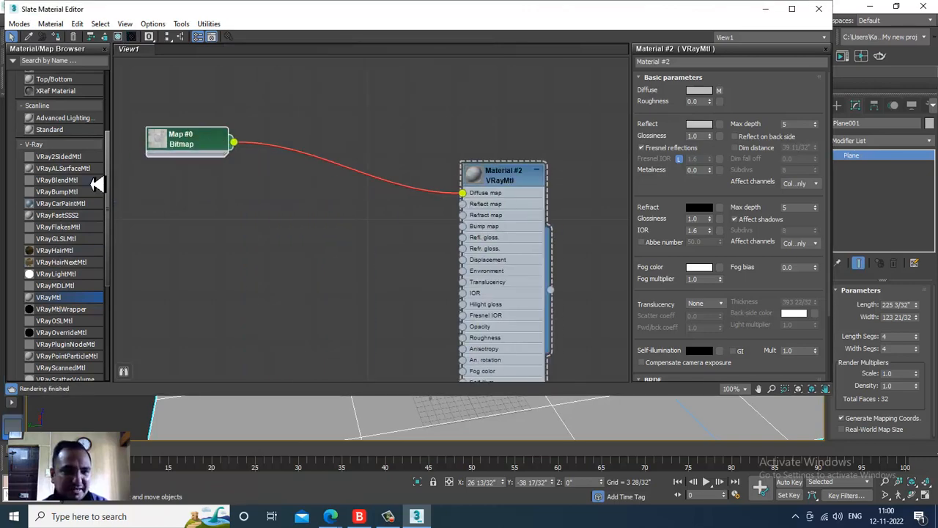
Find the general Noise map by searching for "noise" and connect it to the material's bump map
left_click_drag(110, 168, 136, 94)
left_click(64, 61)
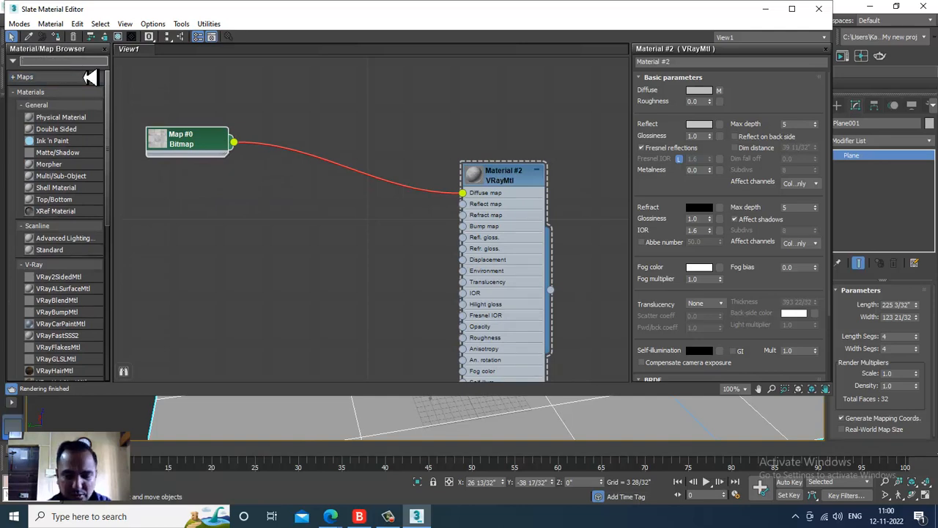
type("noise")
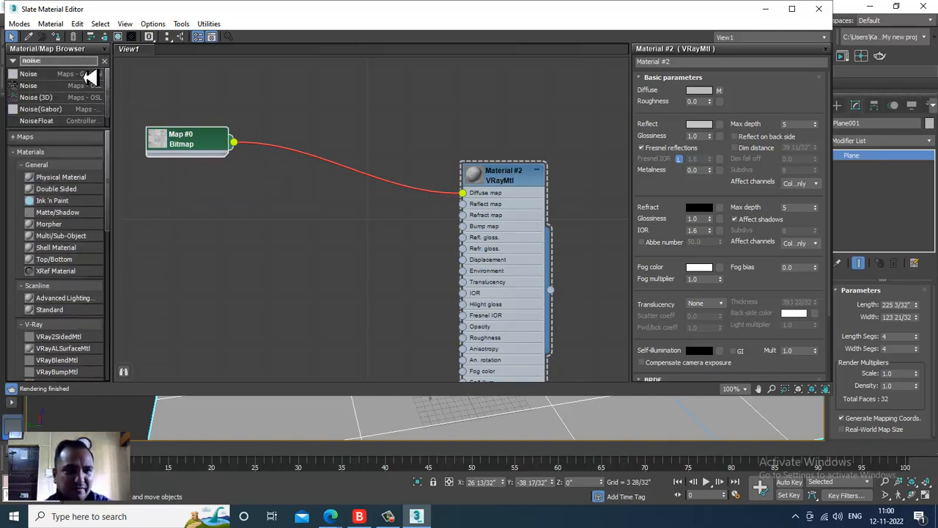
left_click_drag(88, 77, 475, 228)
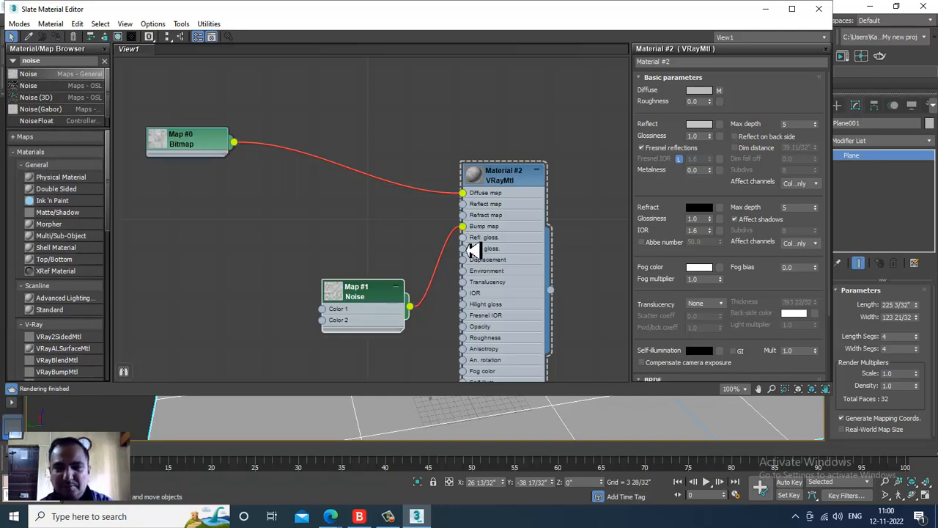
Set the Noise map's type to Fractal and its size to 0.1
double_click(373, 294)
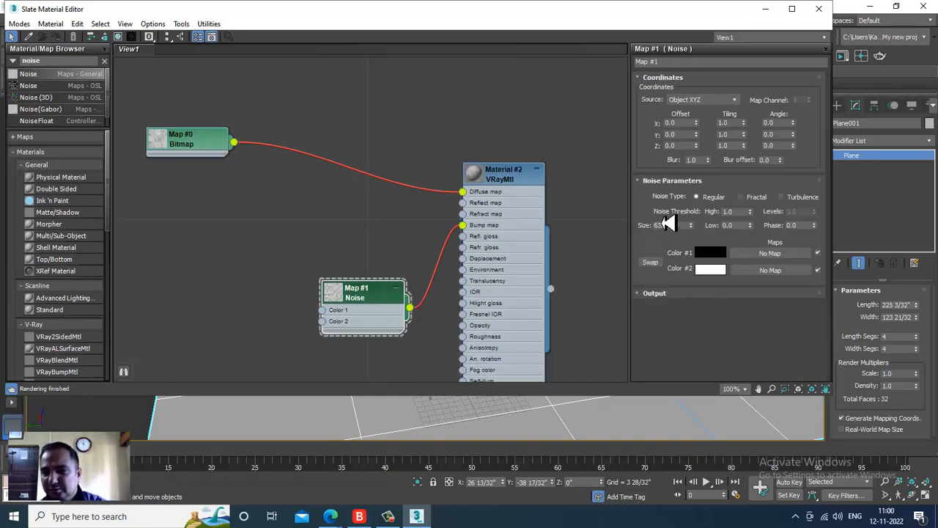
left_click(741, 196)
double_click(688, 225)
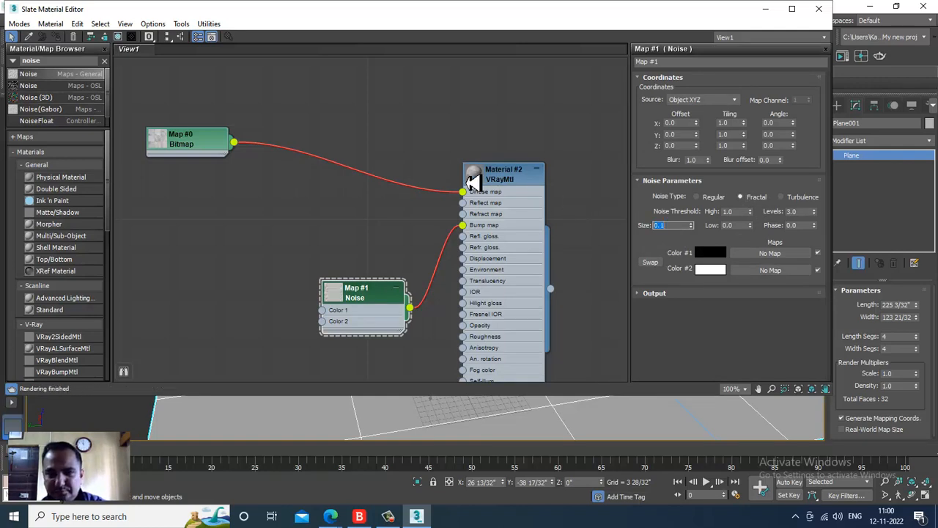
Assign the VRayMtl material to the selected floor plane, show its texture in the viewport and check the floor
double_click(515, 181)
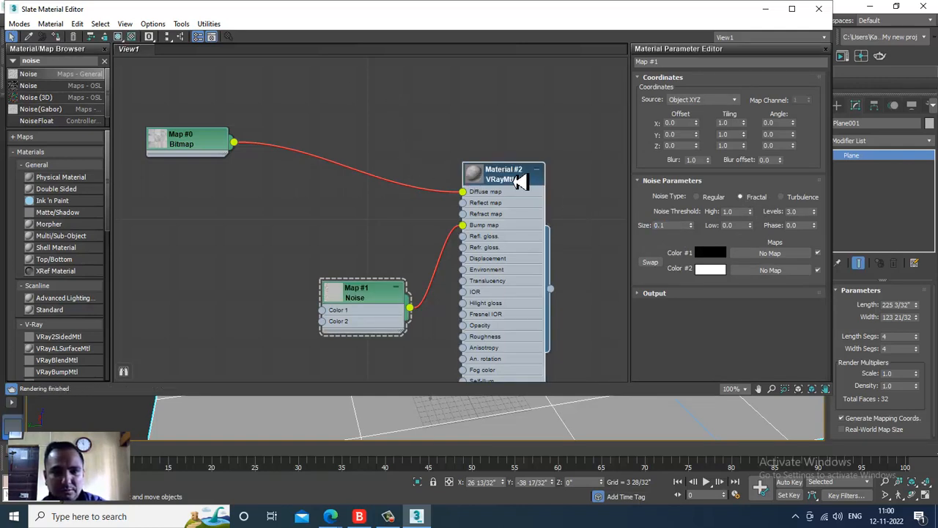
left_click(58, 38)
left_click(119, 39)
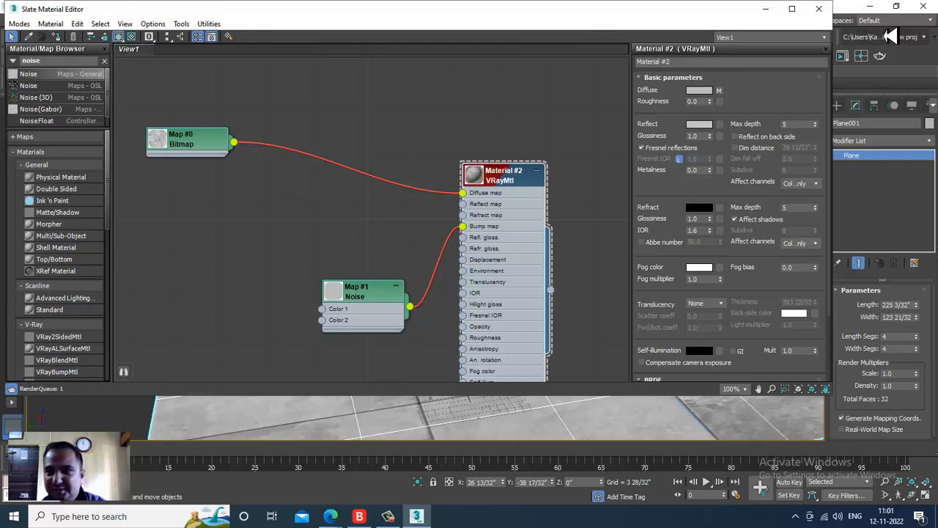
left_click(773, 12)
mouse_move(682, 282)
middle_mouse_down("alt")
mouse_move(654, 305)
mouse_move(654, 266)
mouse_move(664, 276)
middle_mouse_up("alt")
Set the floor bitmap's U and V tiling to 3
key("m")
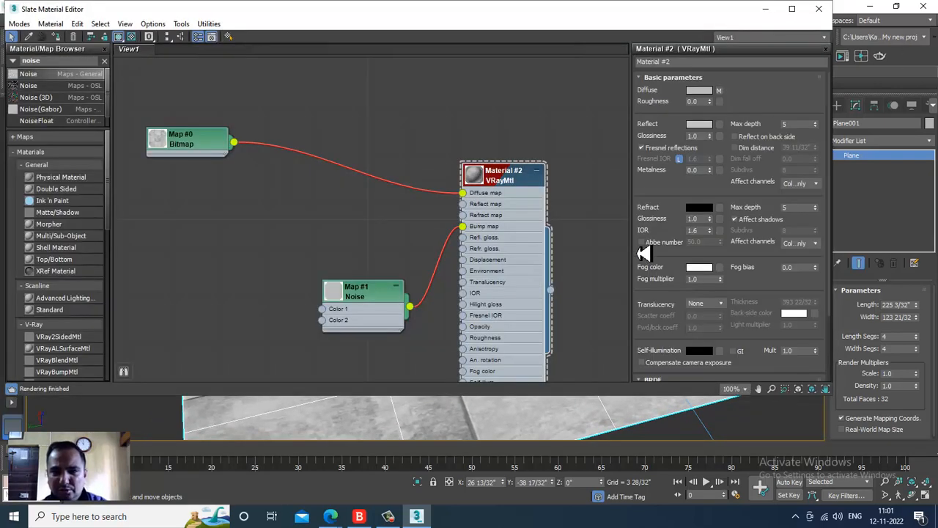
left_click(718, 91)
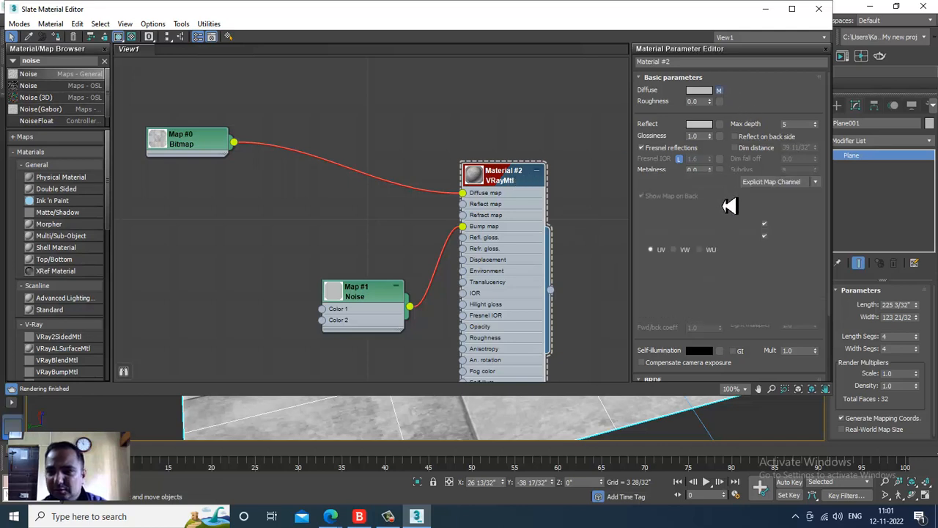
double_click(721, 136)
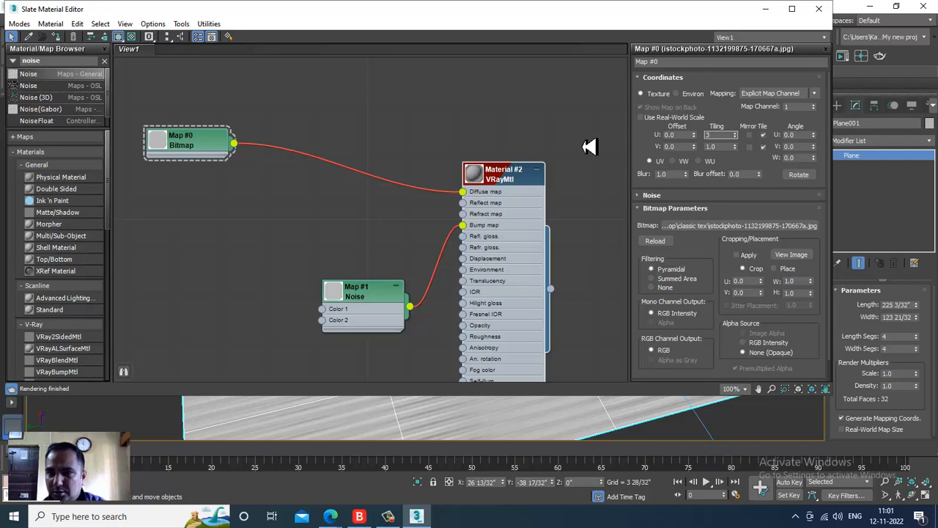
key("Tab")
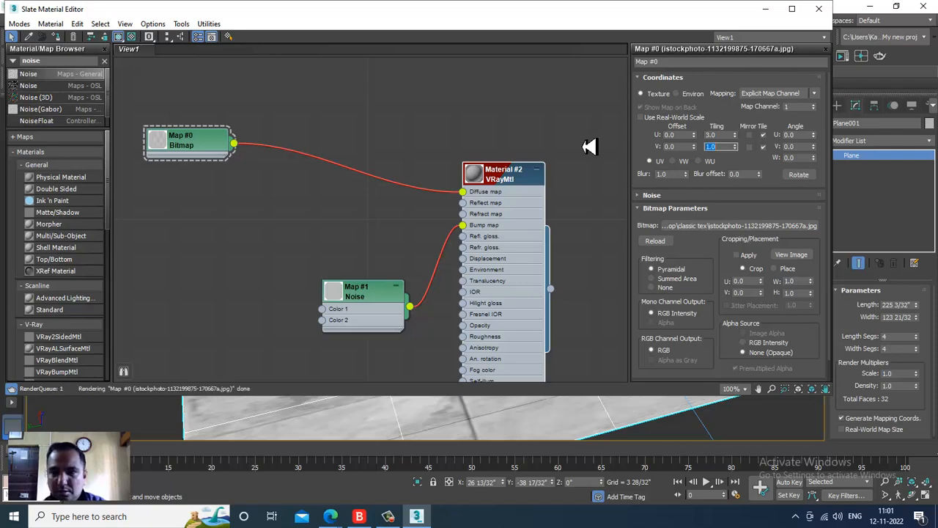
type("3")
key("Return")
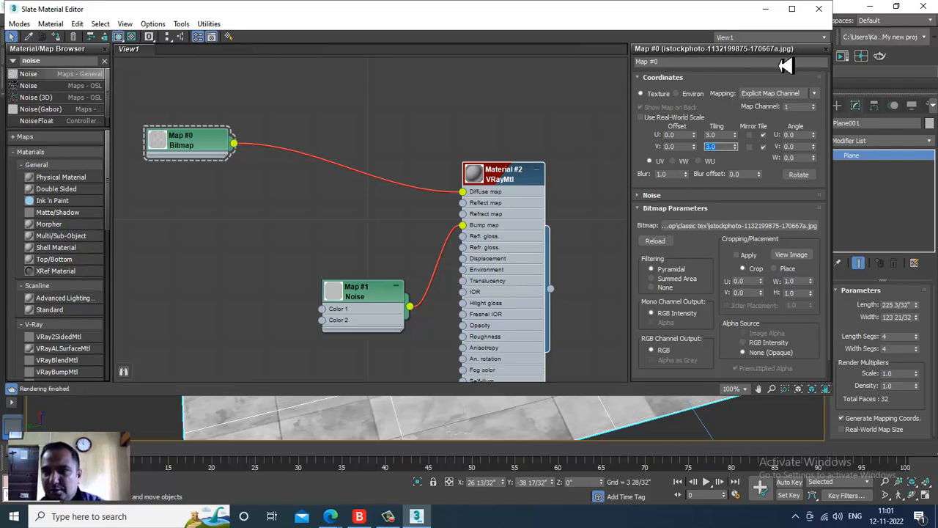
Examine the floor's tile size and proportions from several angles against the reference photo
left_click(765, 9)
scroll(660, 297, "up", 2)
scroll(655, 297, "up", 2)
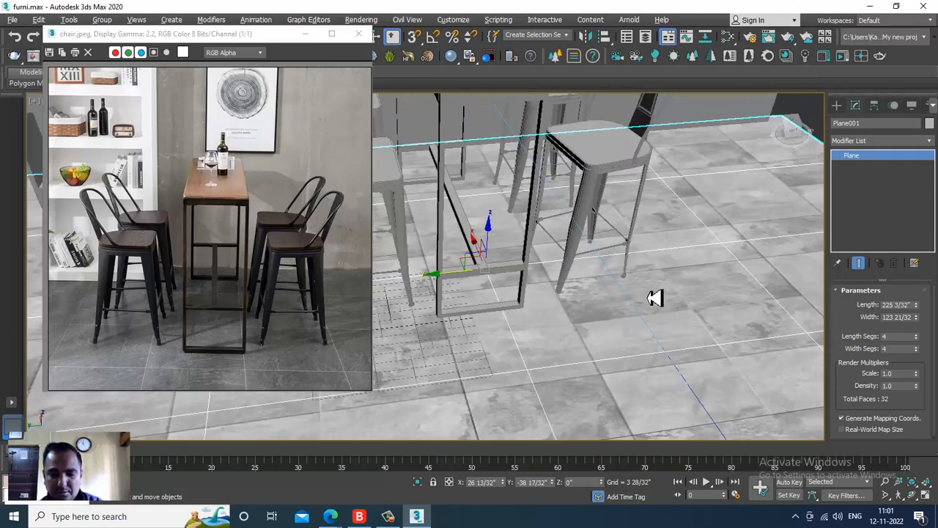
scroll(652, 287, "up", 2)
scroll(649, 282, "down", 4)
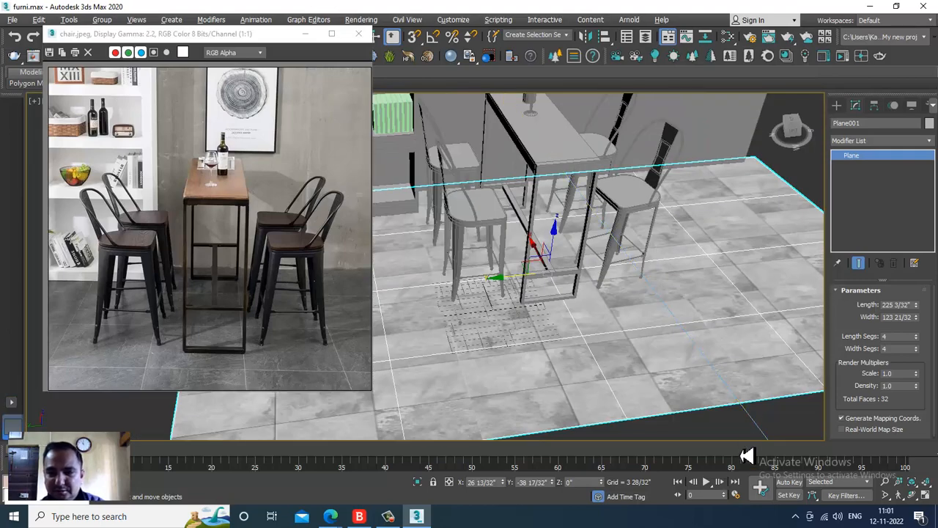
left_click(728, 434)
middle_click_drag(714, 366, 645, 331, "alt")
scroll(645, 331, "up", 3)
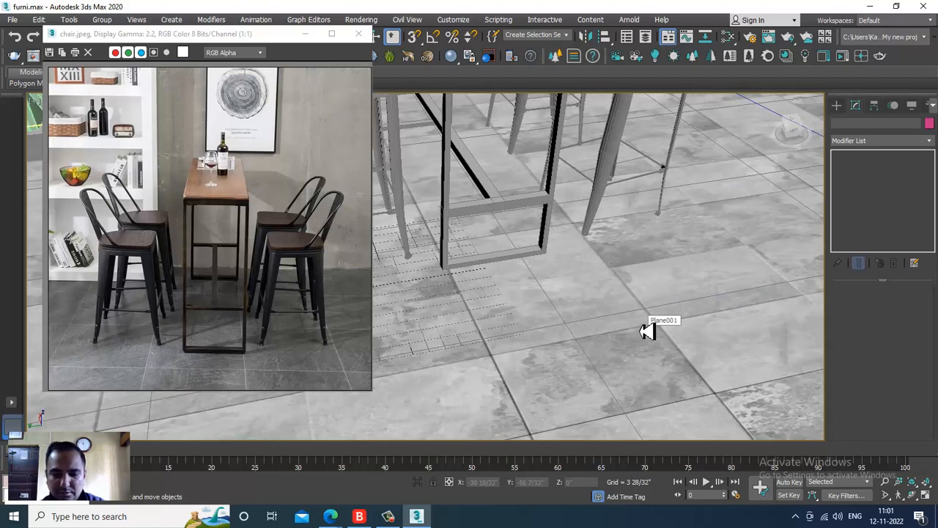
scroll(646, 331, "down", 4)
middle_click_drag(654, 327, 572, 333, "alt")
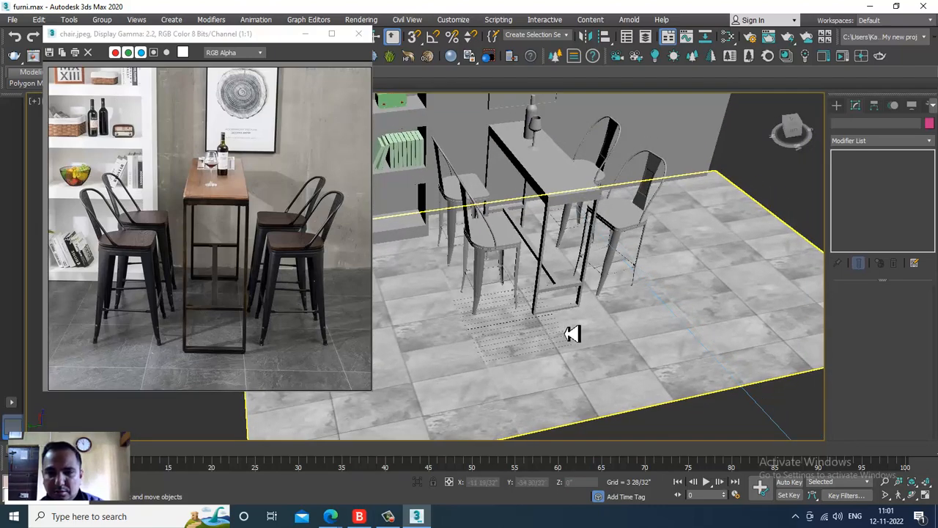
scroll(588, 357, "up", 5)
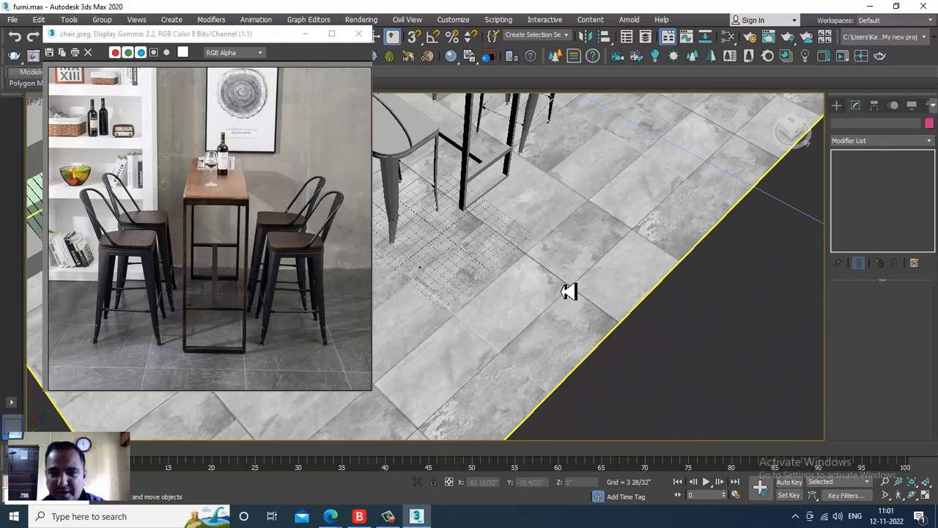
Select the floor plane and set its bitmap's U and V tiling to 1
left_click(581, 278)
key("m")
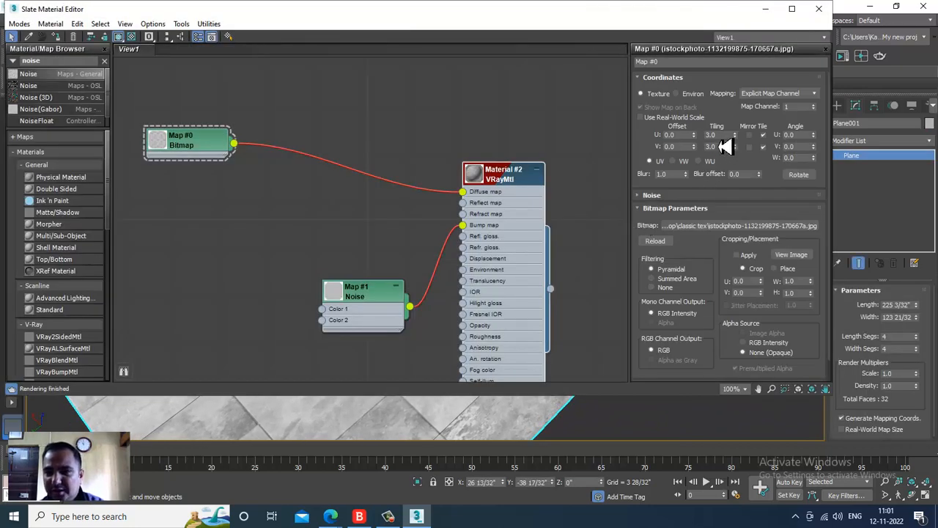
type("1")
key("Tab")
type("1")
key("Return")
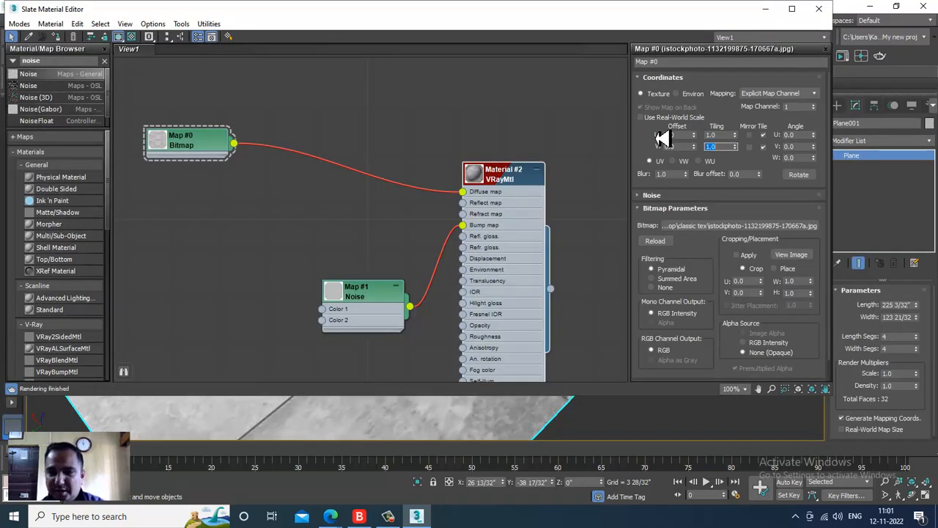
Try a U and V tiling of 2 on the floor bitmap
left_click_drag(725, 136, 613, 137)
type("2")
key("Tab")
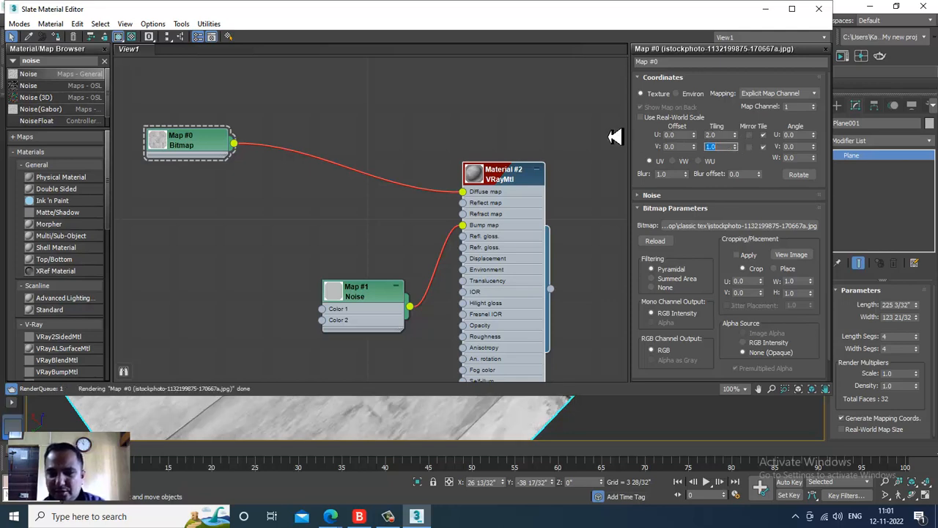
type("2")
key("Return")
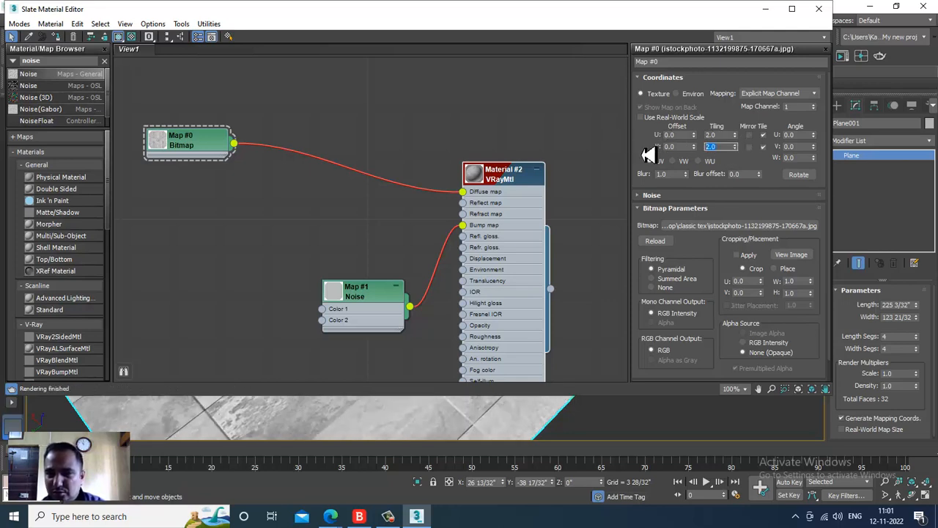
Set the floor bitmap's U tiling to 1 and V tiling to 2 and check the tiles on the floor
type("1")
key("Return")
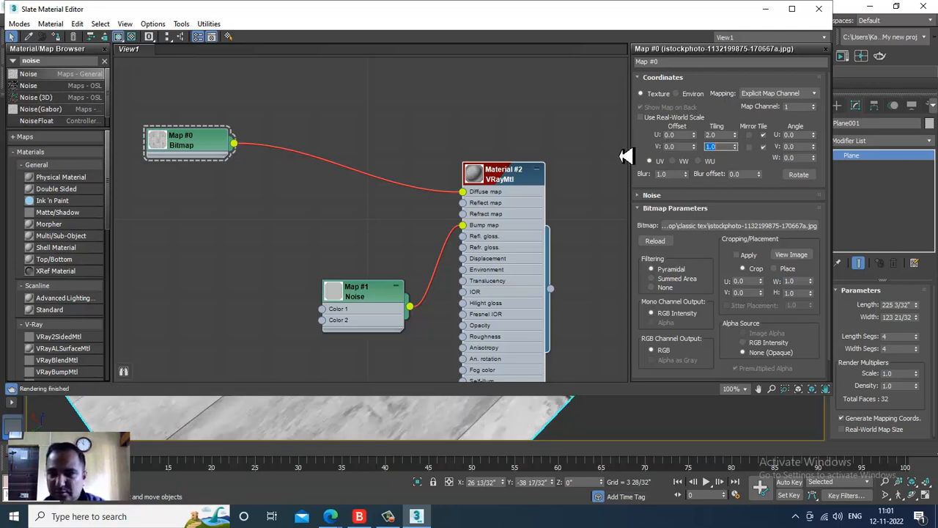
key("shift+Tab")
type("1")
key("Return")
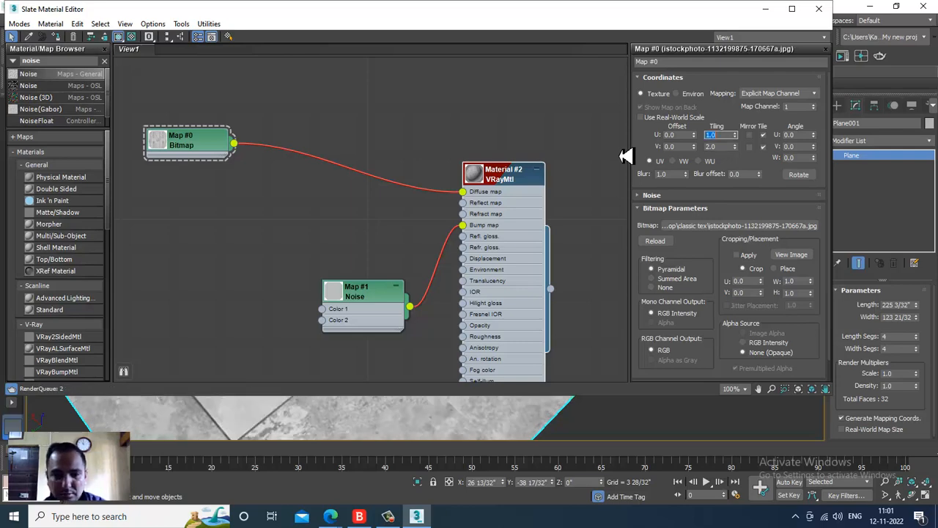
left_click(767, 11)
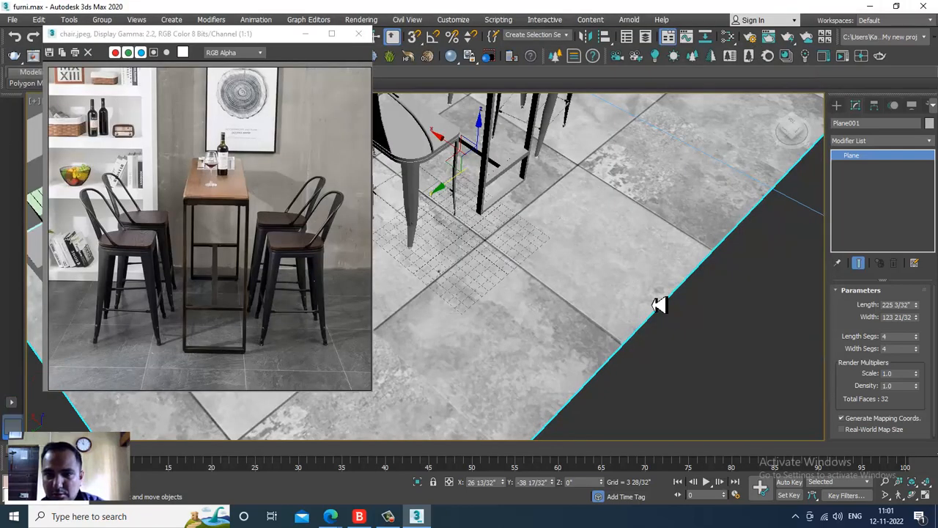
middle_click_drag(658, 304, 700, 216, "alt")
middle_click_drag(622, 155, 634, 305)
middle_click_drag(721, 327, 560, 278, "alt")
Select the seat and legs of the front bar stool and compare them with the stools in the reference photo
left_click(457, 287)
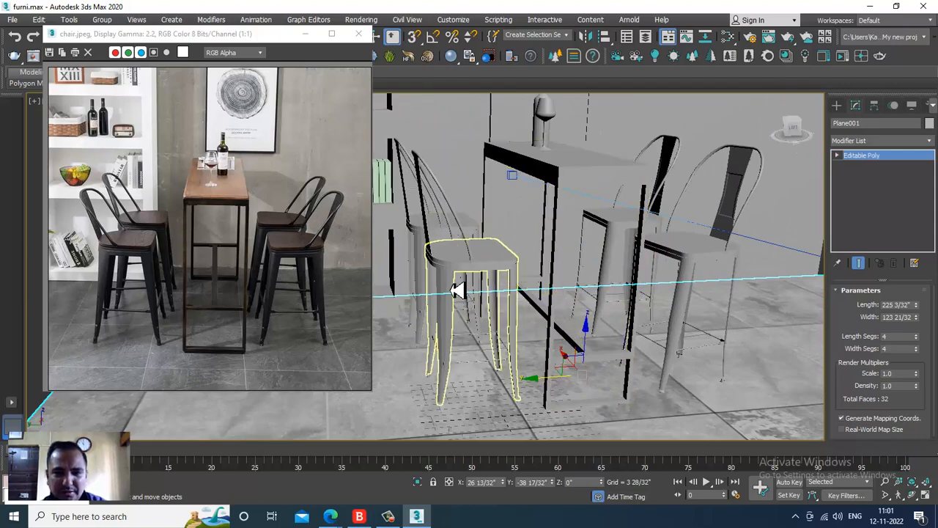
middle_click_drag(457, 288, 486, 309, "alt")
key("z")
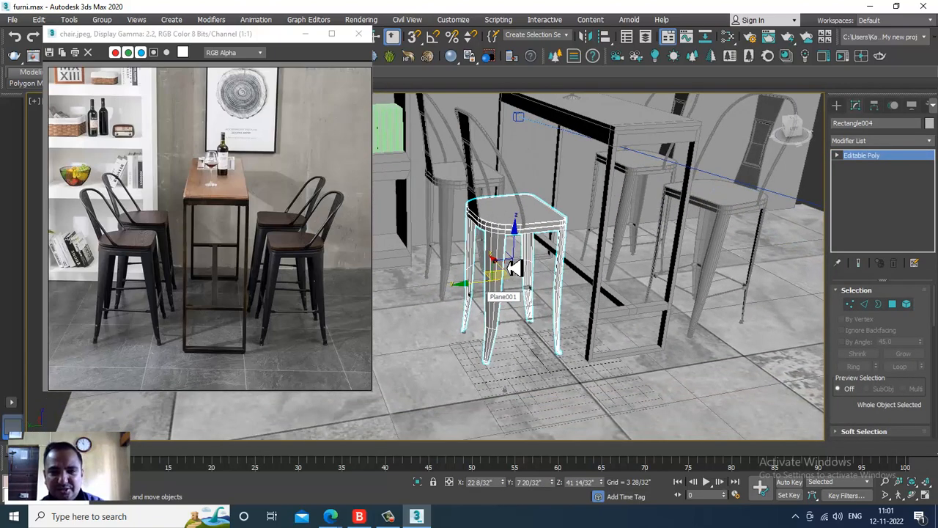
scroll(145, 288, "up", 1)
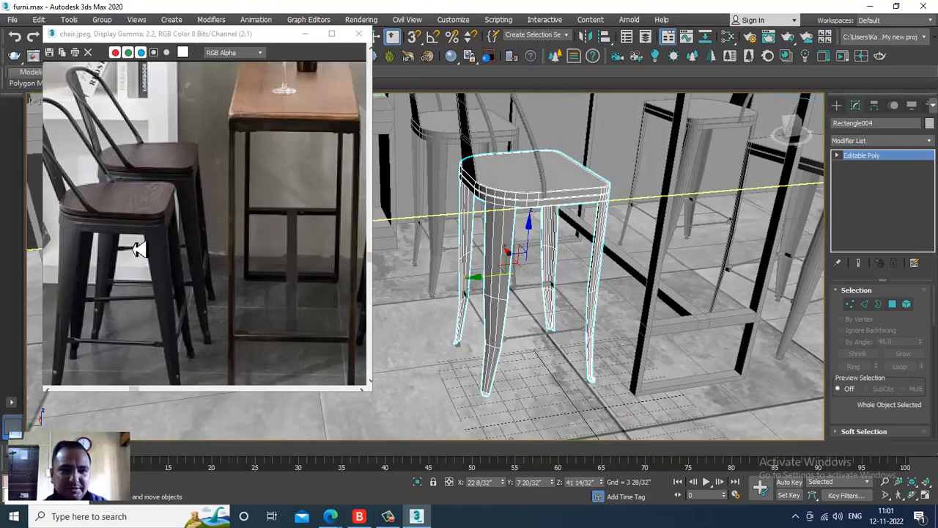
middle_click_drag(144, 288, 170, 218)
middle_click_drag(545, 266, 334, 118, "alt")
Clear the "noise" search and add a new VRayMtl material for the stool below the Noise node
key("m")
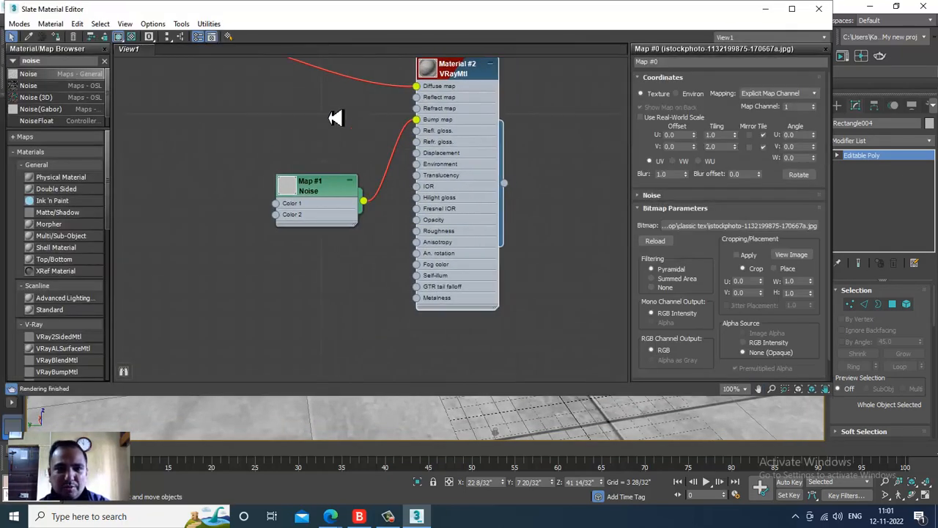
left_click_drag(228, 14, 539, 94)
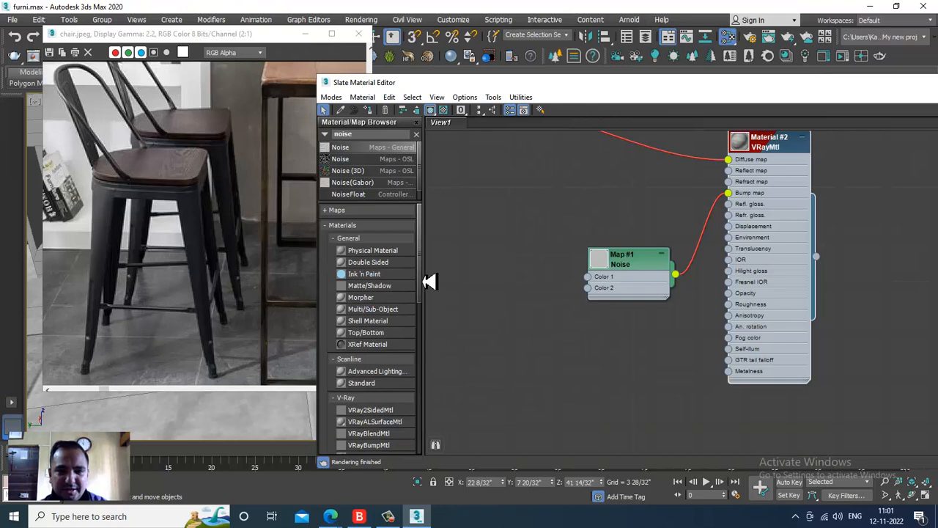
left_click(416, 134)
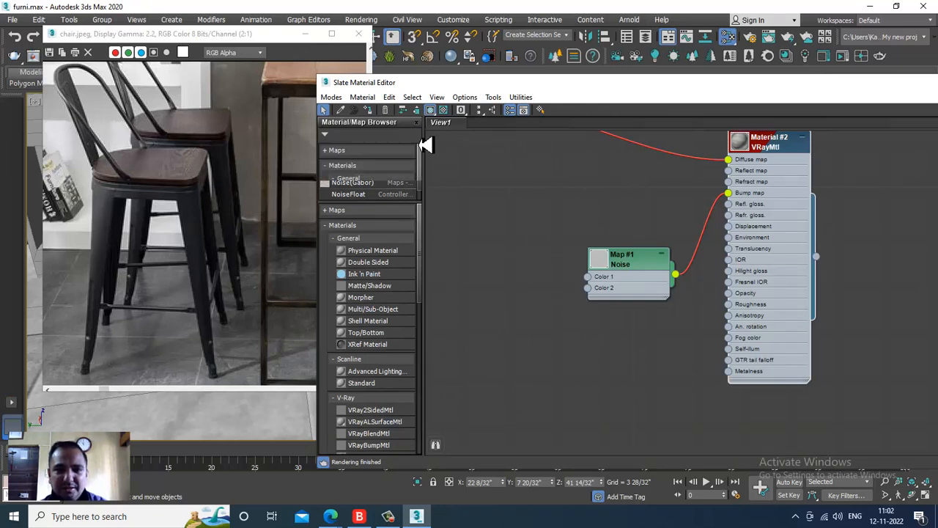
scroll(426, 319, "down", 5)
scroll(425, 319, "down", 2)
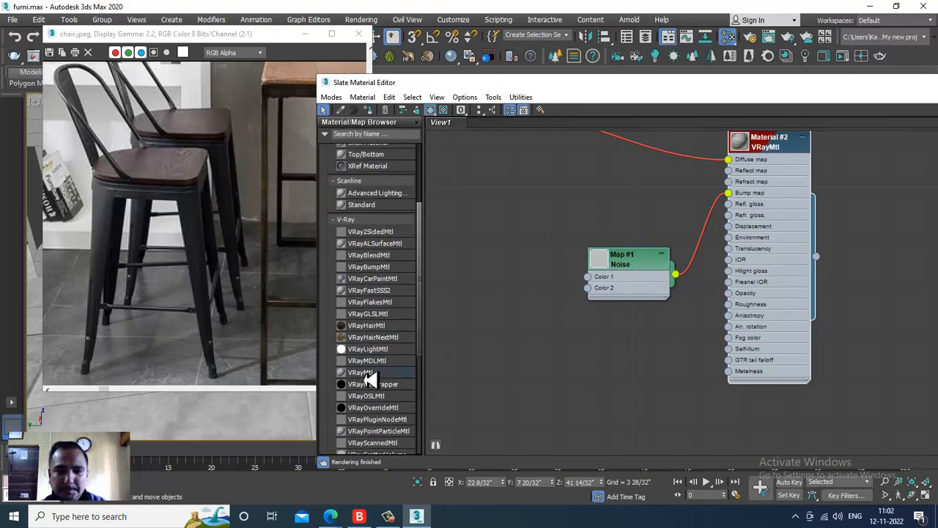
left_click_drag(367, 372, 599, 398)
left_click(573, 391)
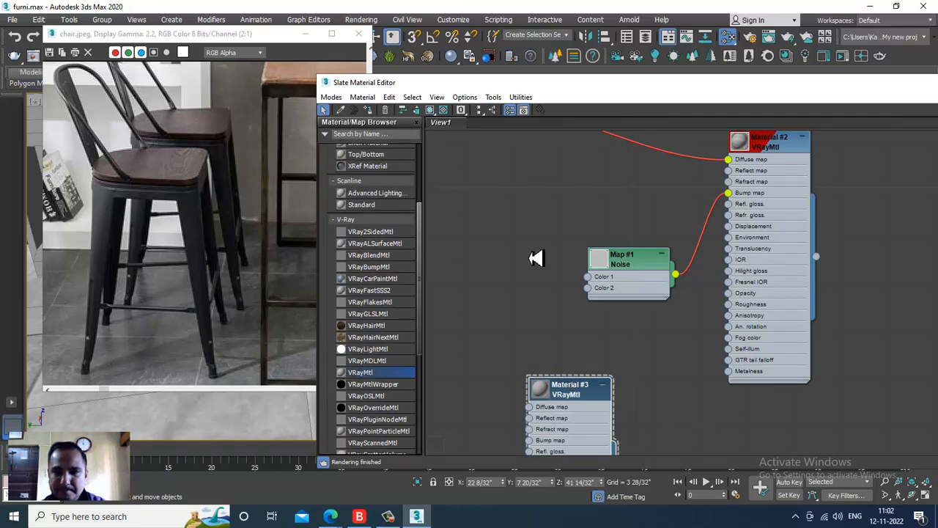
Set the new VRayMtl material's diffuse colour to near-black grey value 8
left_click_drag(641, 87, 486, 13)
left_click(858, 90)
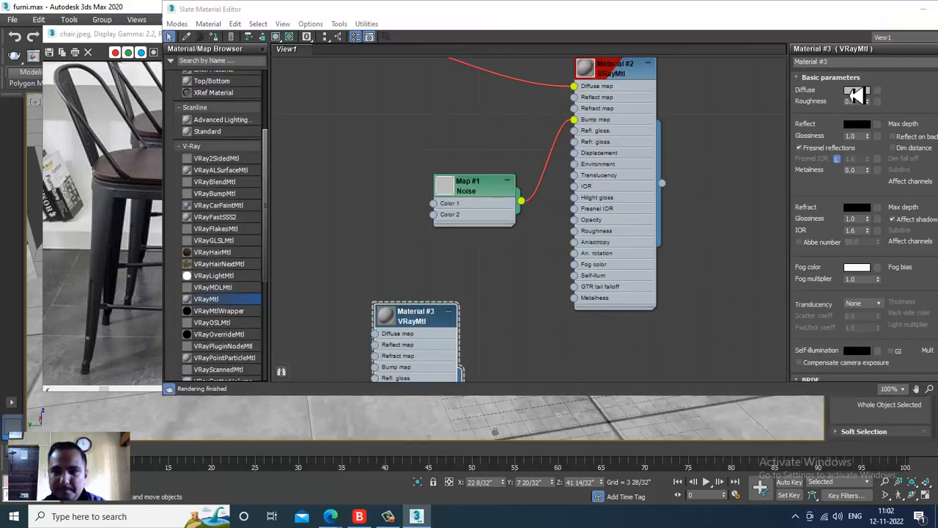
left_click_drag(349, 129, 358, 89)
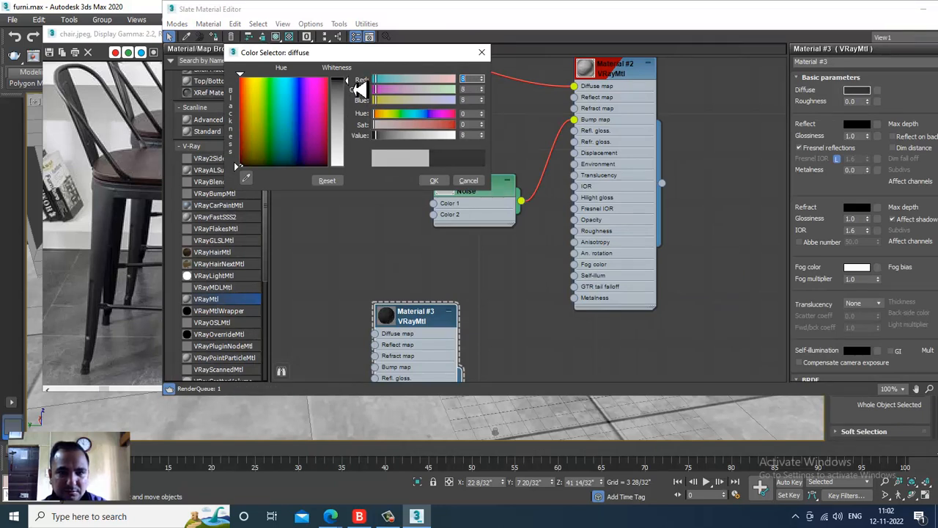
left_click(434, 180)
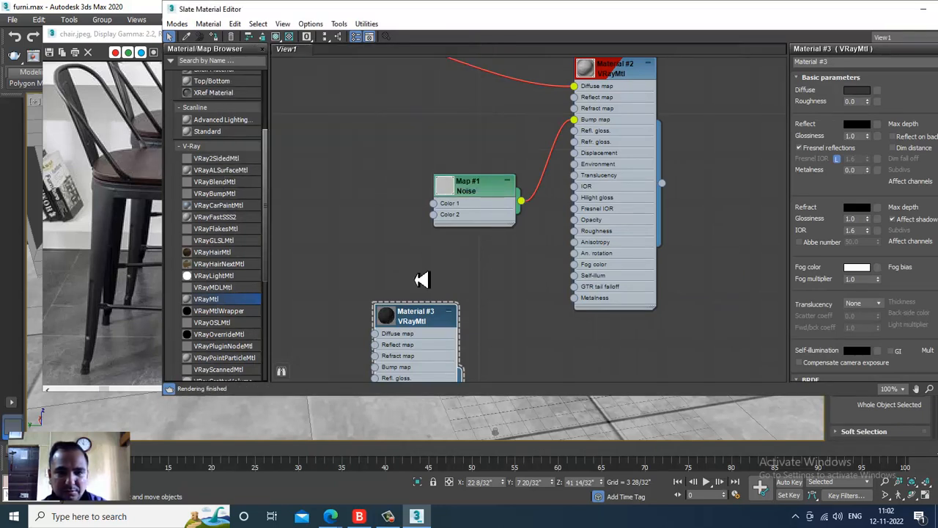
Enlarge the new material's preview, move its node up beside the Noise map, and set its reflection colour to grey value 156
double_click(387, 316)
left_click_drag(388, 305, 353, 153)
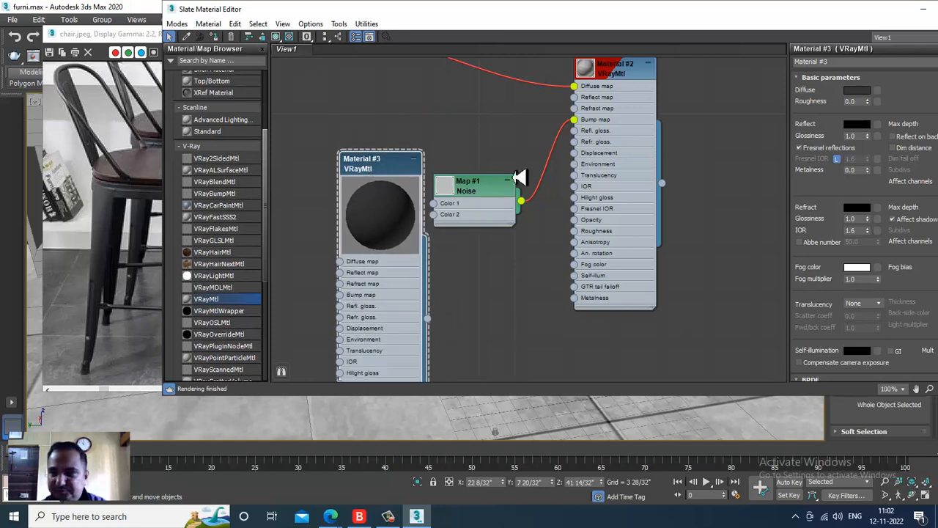
left_click(857, 125)
left_click_drag(334, 107, 360, 126)
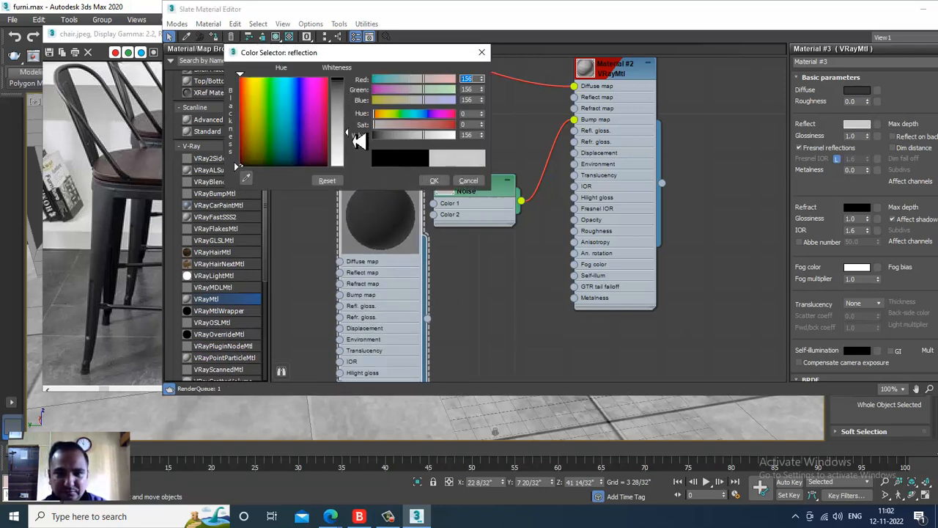
left_click(433, 181)
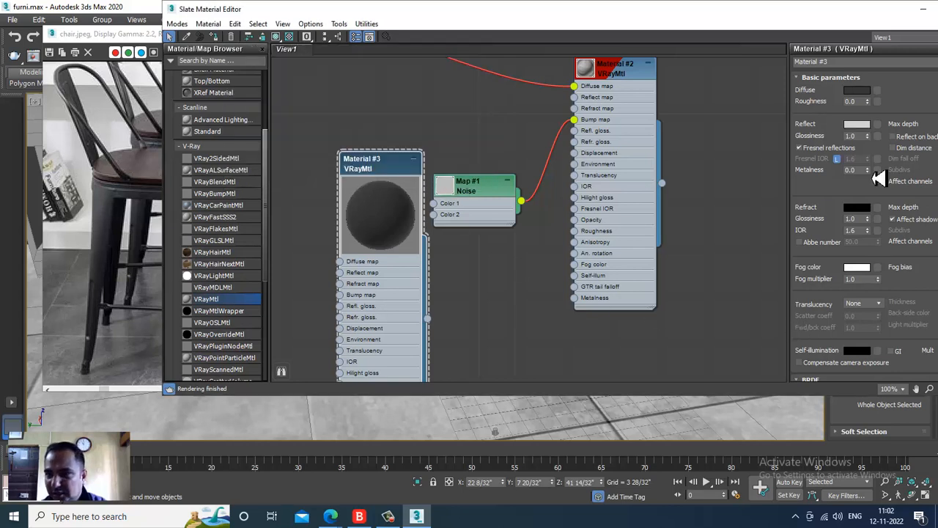
Unlock the stool material's Fresnel IOR and raise it to 28.28, and lower the reflection glossiness to 0.54
left_click(837, 160)
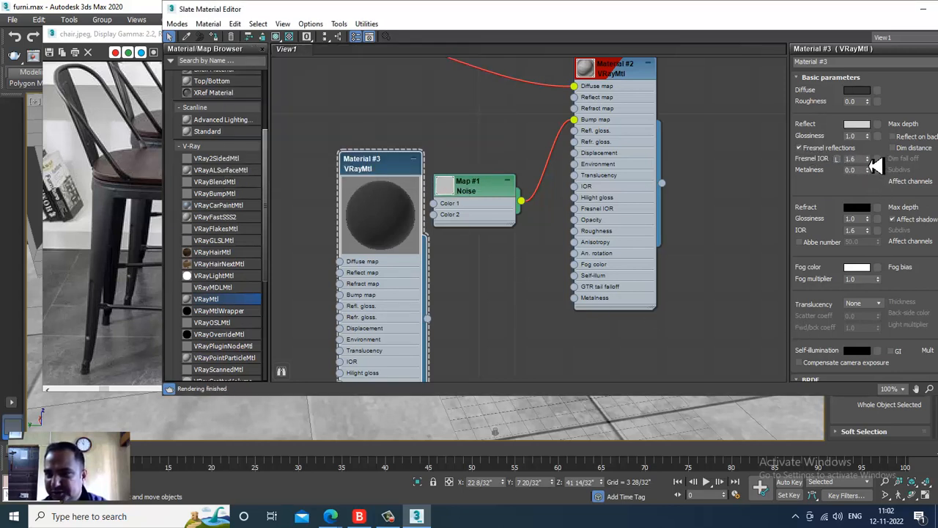
left_click_drag(874, 147, 867, 12)
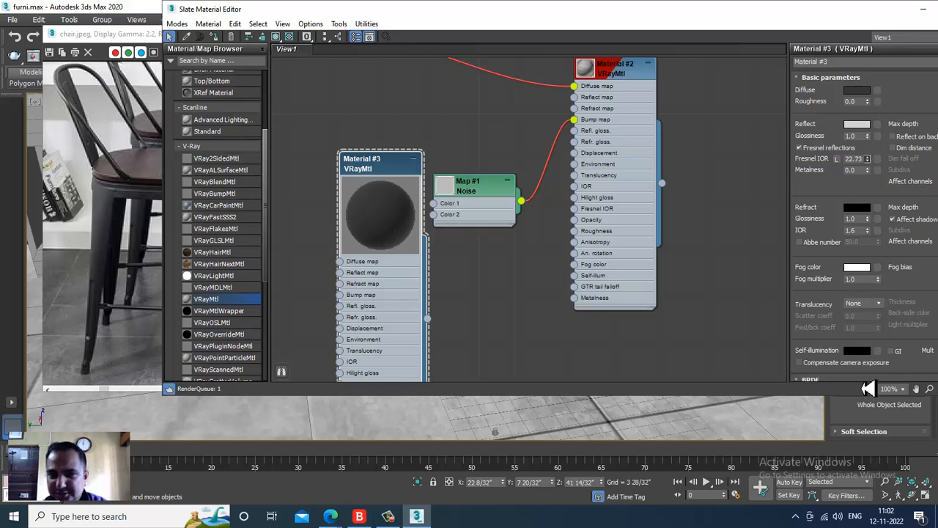
left_click_drag(868, 389, 871, 62)
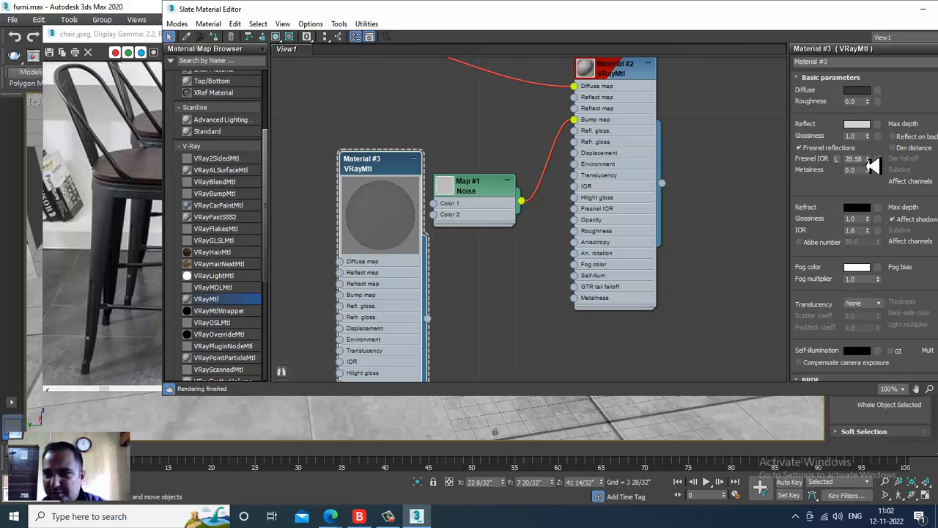
left_click_drag(878, 161, 876, 189)
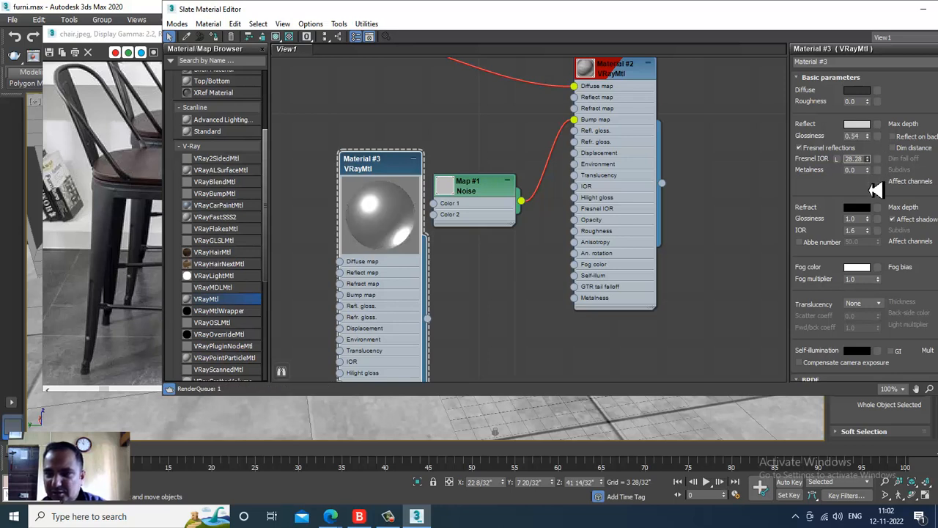
Set the stool material's reflection glossiness to 0.73, Fresnel IOR to 1.96 and metalness to 0.37
left_click_drag(885, 253, 891, 66)
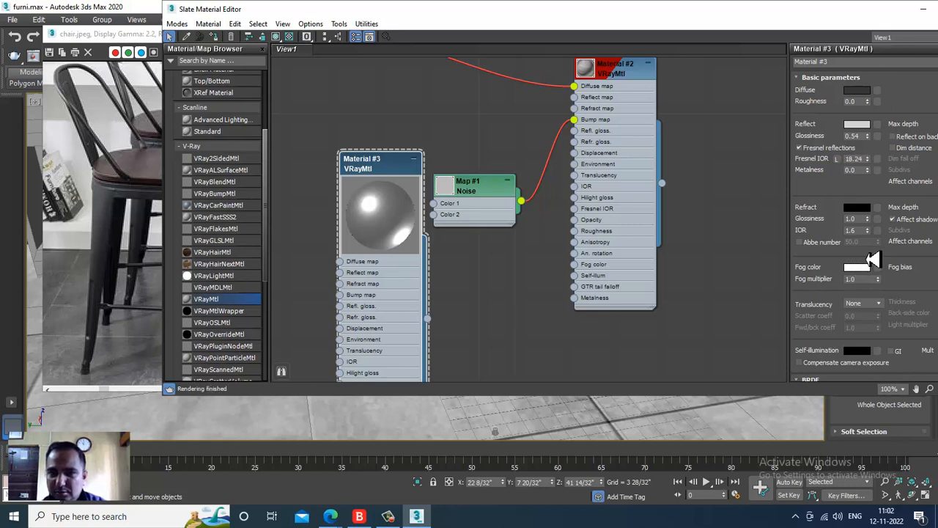
left_click_drag(875, 170, 872, 238)
left_click_drag(875, 144, 875, 114)
mouse_move(872, 167)
left_mouse_down()
mouse_move(876, 222)
mouse_move(880, 122)
mouse_move(873, 176)
left_mouse_up()
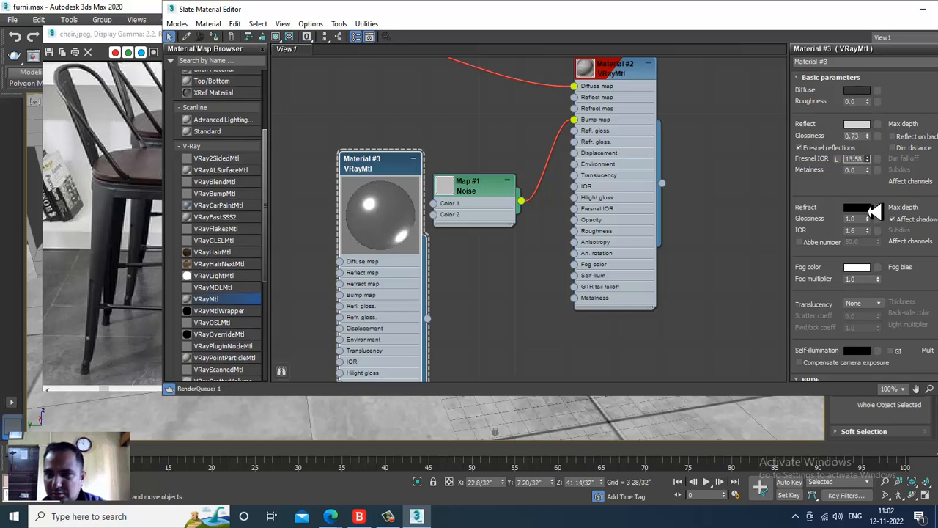
left_click_drag(878, 305, 68, 184)
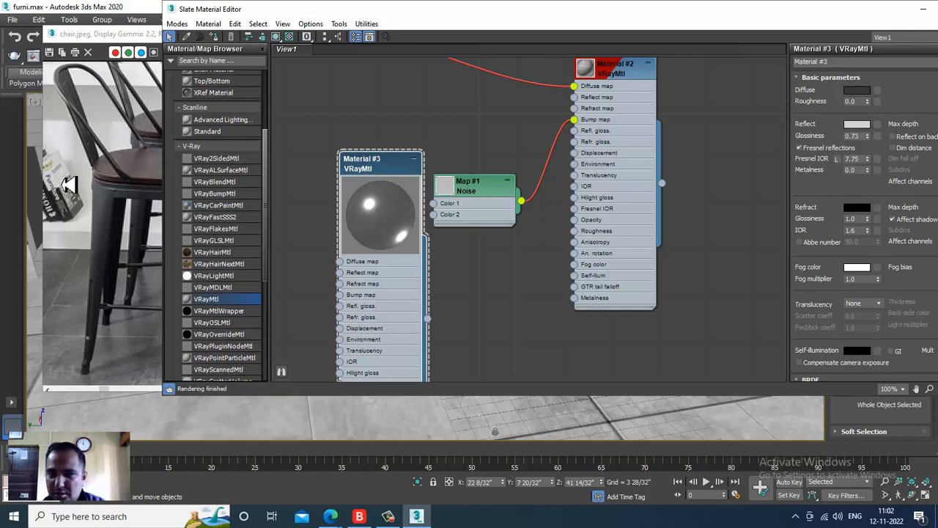
left_click_drag(890, 320, 827, 381)
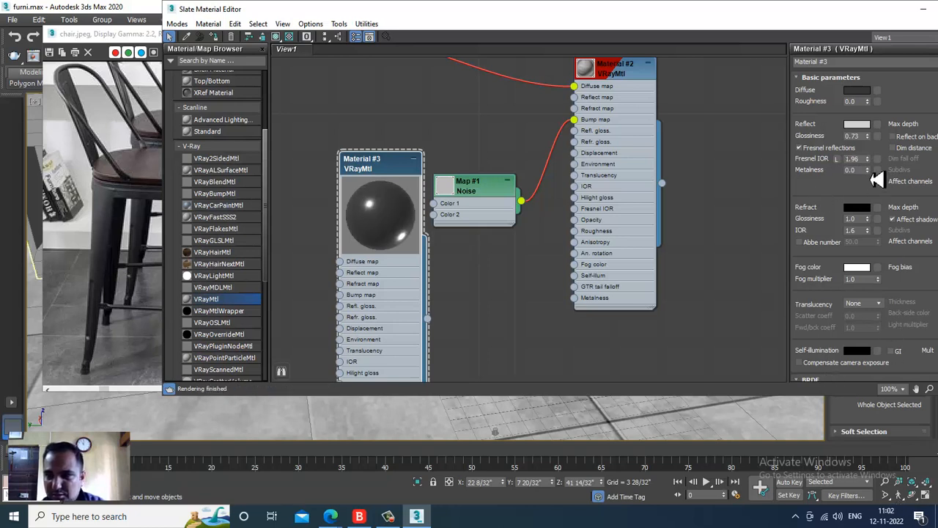
left_click_drag(874, 169, 872, 157)
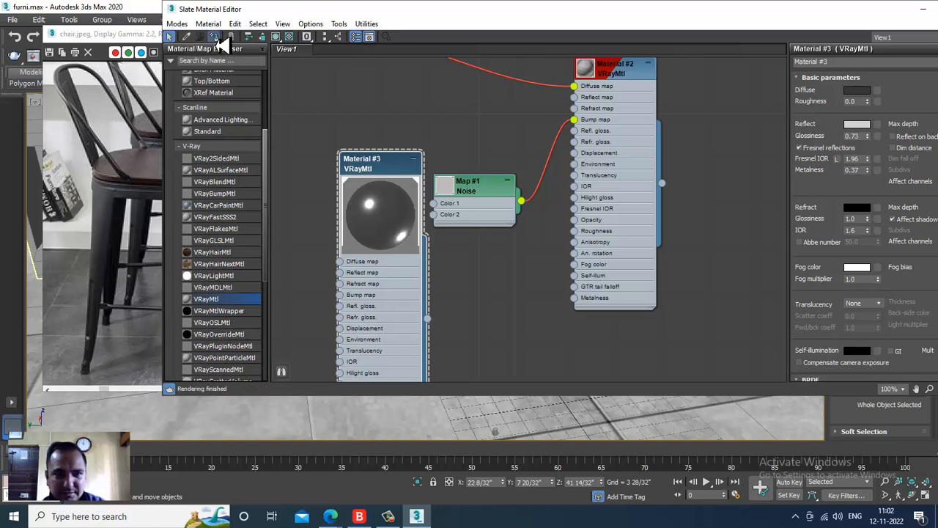
Show the stool's assigned material shaded in the viewport and rename it "metal"
left_click(277, 37)
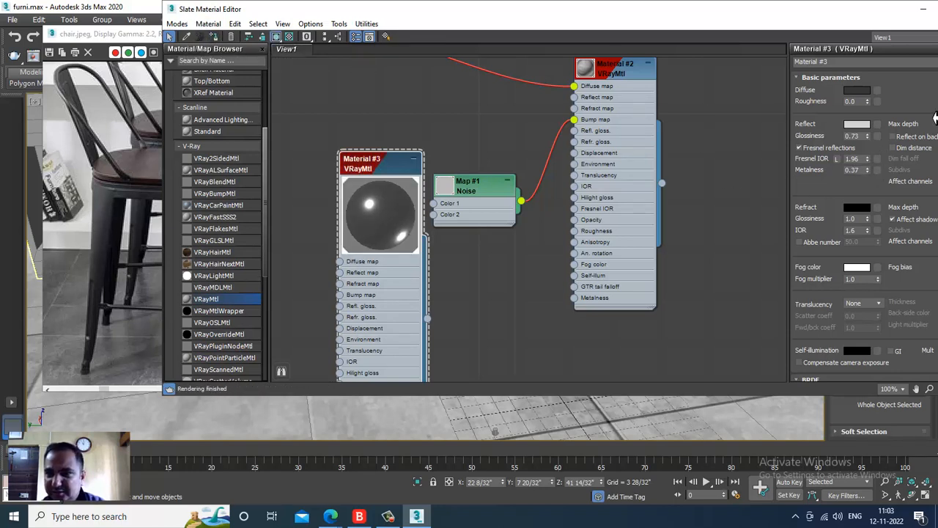
left_click(844, 63)
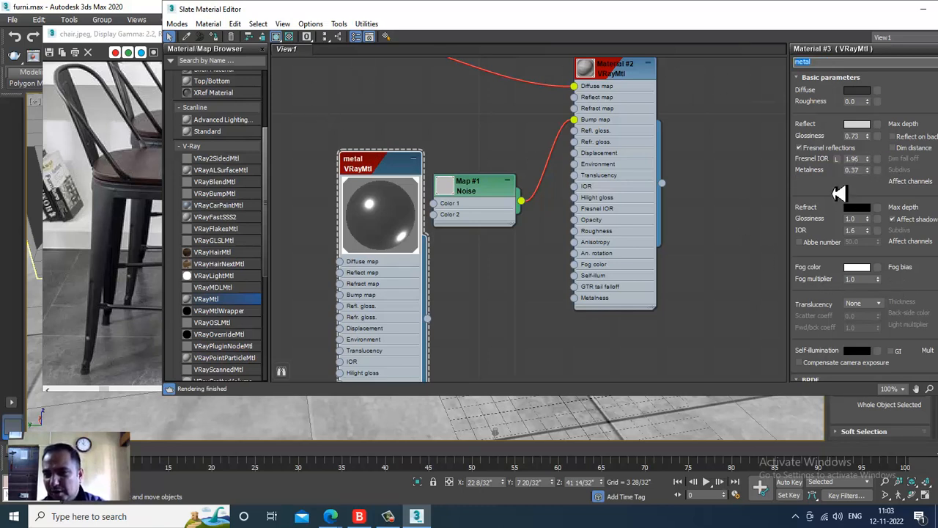
left_click_drag(843, 192, 810, 199)
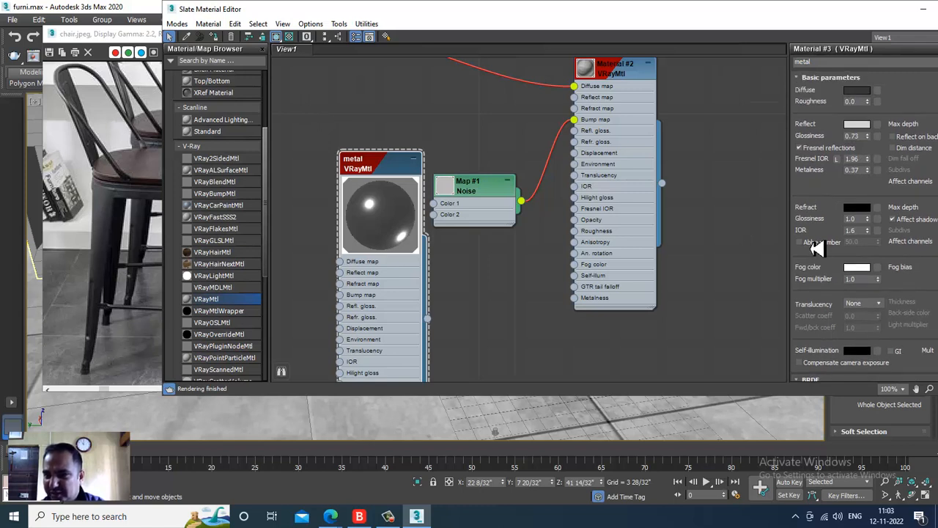
Set the metal material's reflection colour to grey value 129 and put the material editor away
left_click(855, 125)
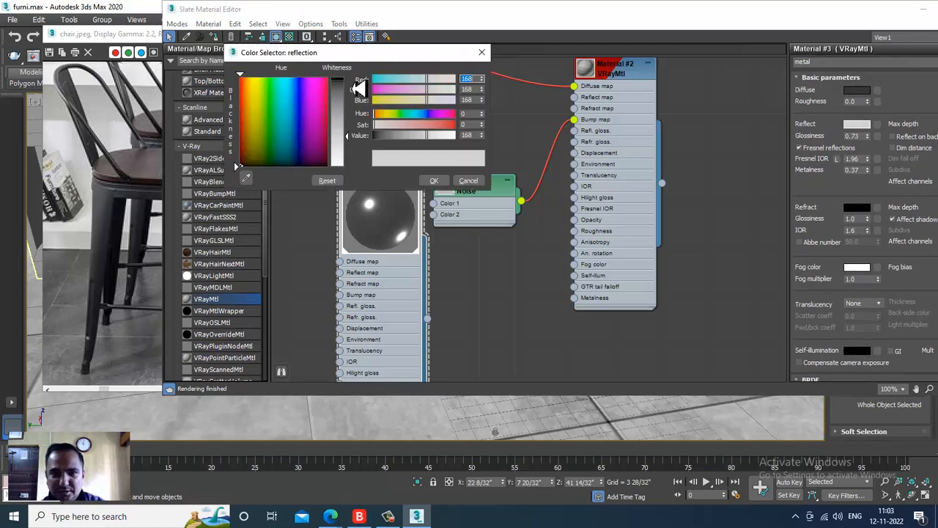
mouse_move(355, 148)
left_mouse_down()
mouse_move(356, 168)
mouse_move(359, 94)
mouse_move(360, 146)
left_mouse_up()
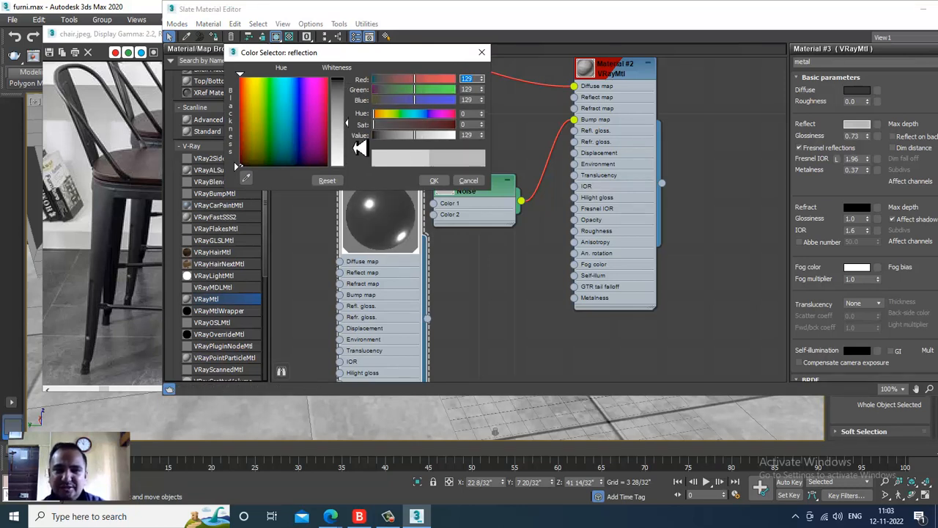
left_click(434, 180)
left_click(921, 11)
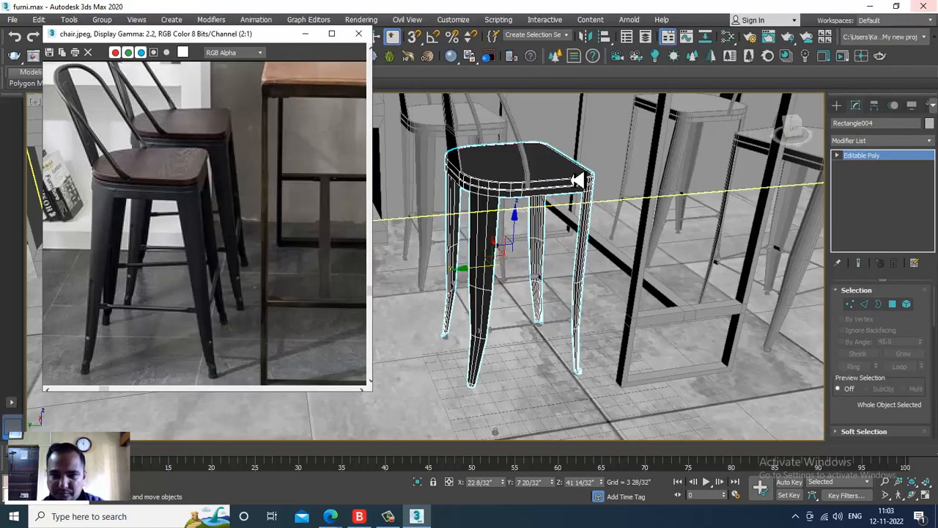
Start a test render of the stool from a closer view, then close the frame buffer
scroll(607, 215, "up", 5)
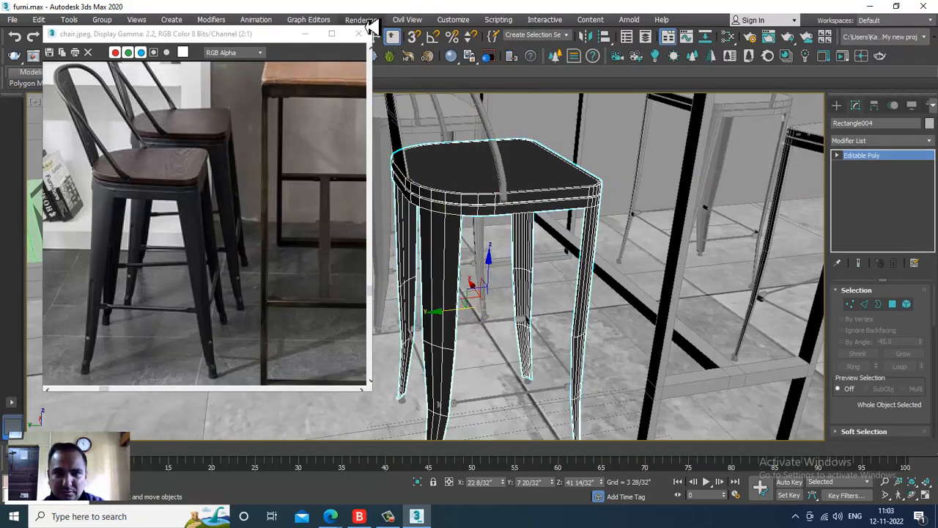
left_click(368, 20)
left_click(383, 46)
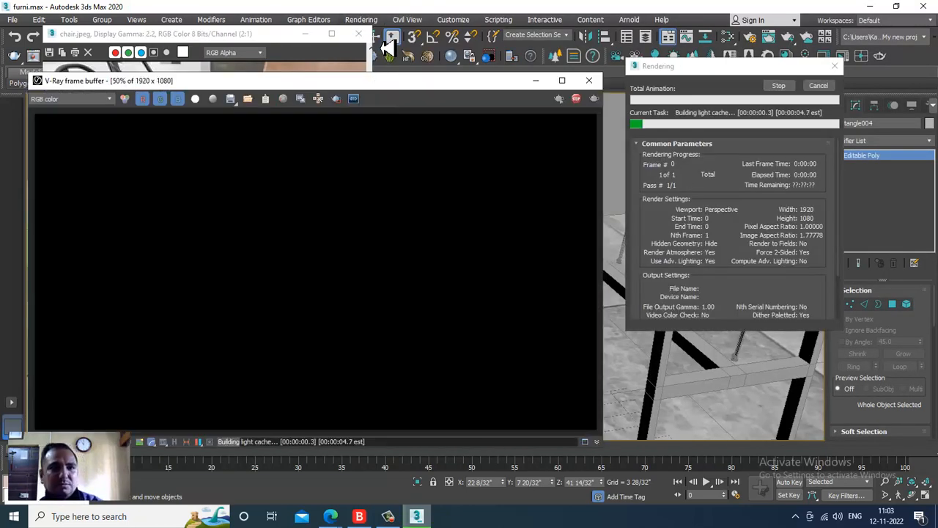
left_click(594, 80)
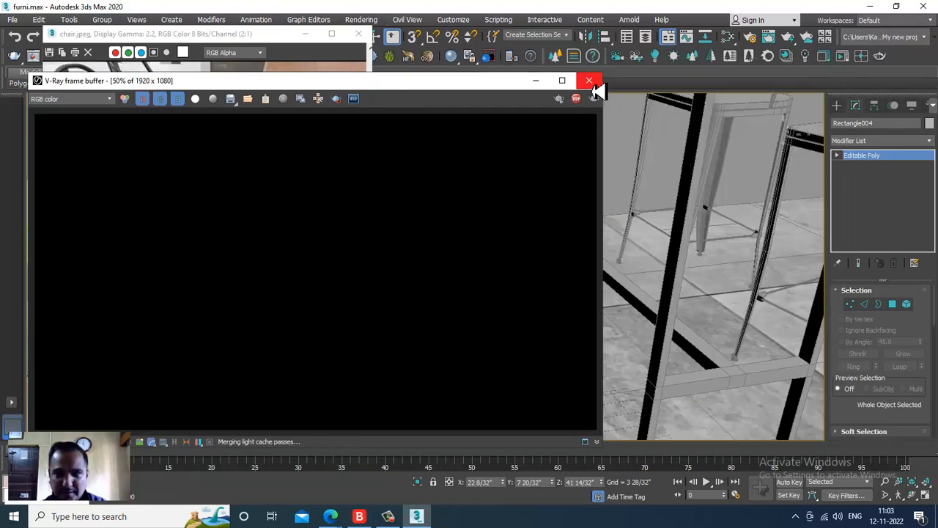
Reframe the stool at a lower angle and set the V-Ray image sampler type to Bucket
middle_click_drag(572, 227, 630, 234, "alt")
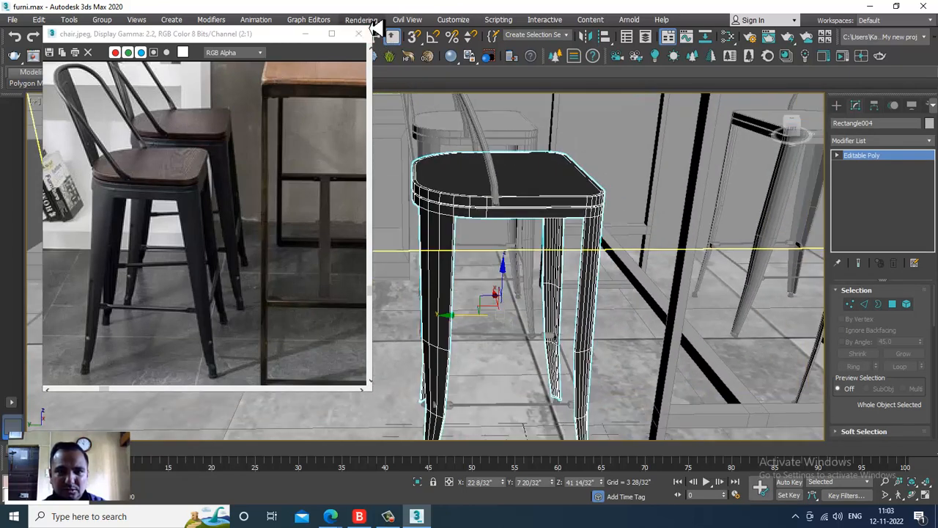
left_click(361, 19)
left_click(417, 93)
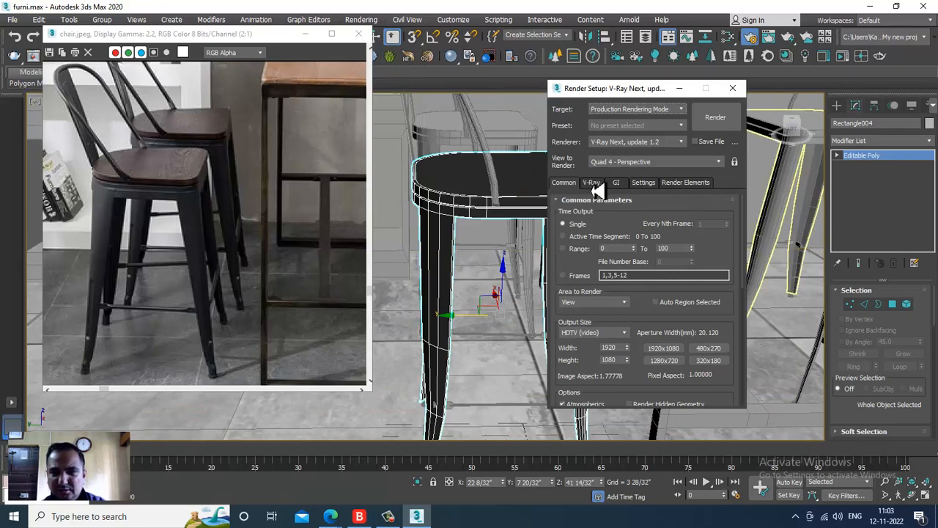
left_click(595, 184)
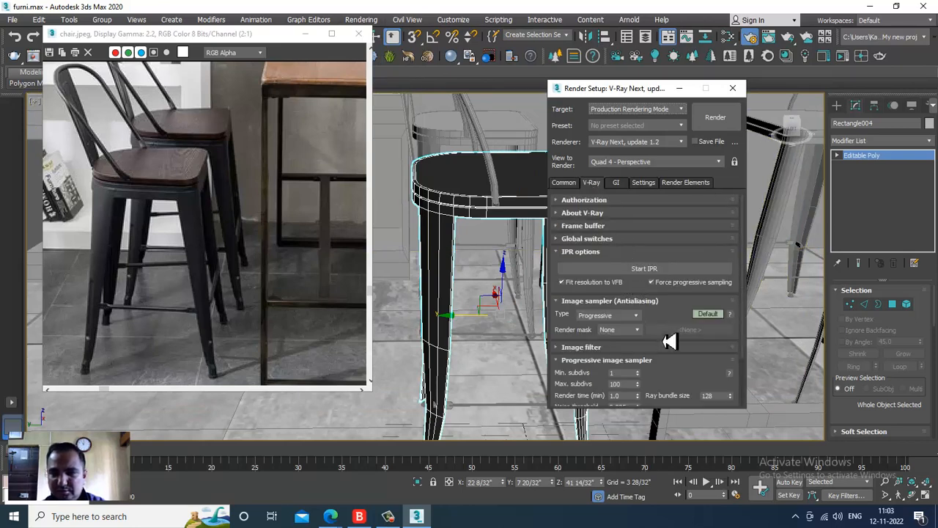
scroll(668, 341, "down", 2)
left_click(623, 289)
left_click(619, 299)
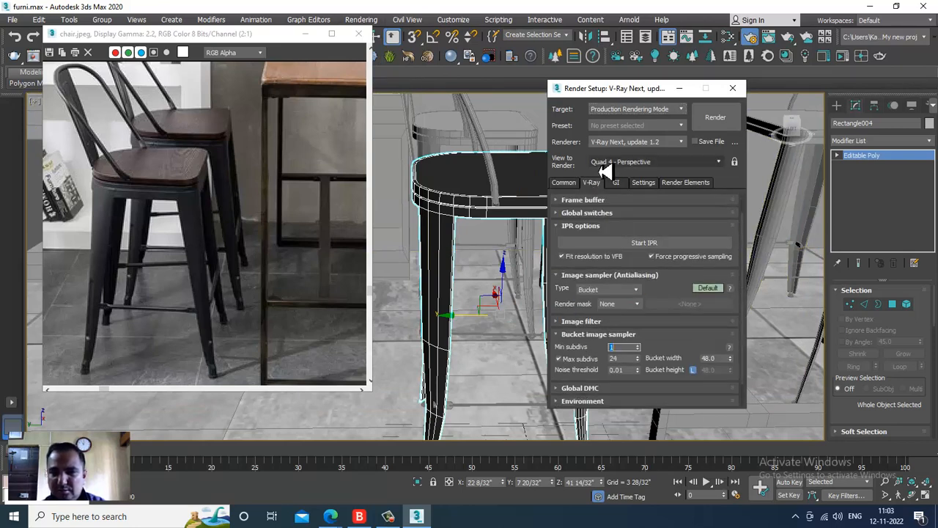
Set the primary global illumination engine to Irradiance map, with Light cache as the secondary engine
left_click(618, 182)
left_click(635, 226)
left_click(631, 235)
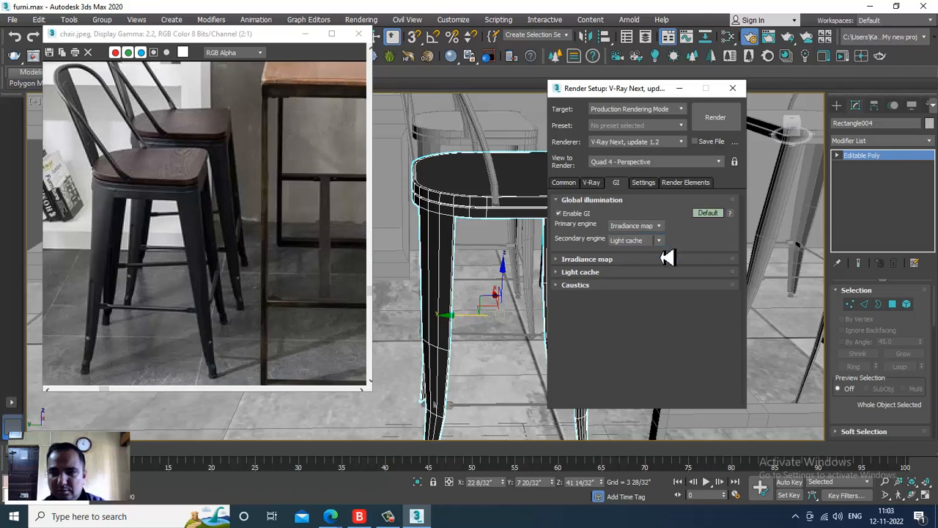
Enable the GI environment in the V-Ray environment settings
left_click(591, 182)
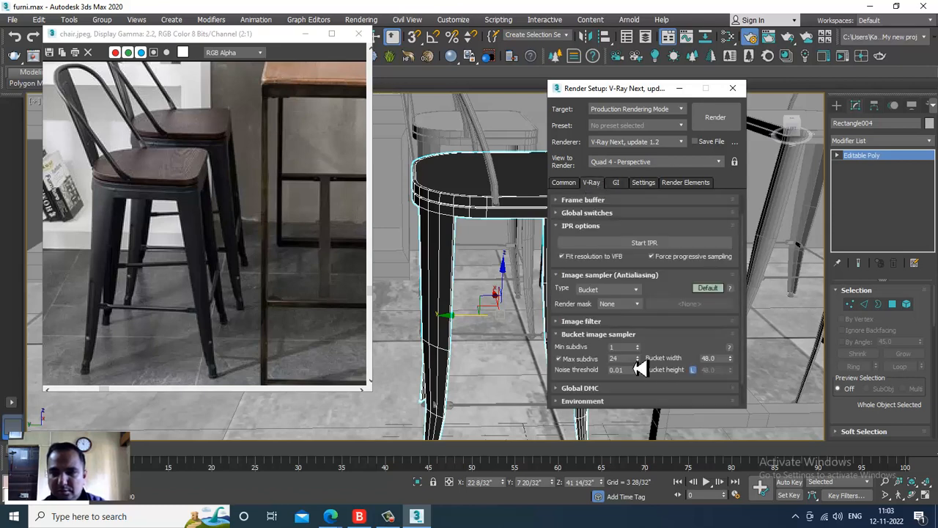
scroll(671, 290, "down", 2)
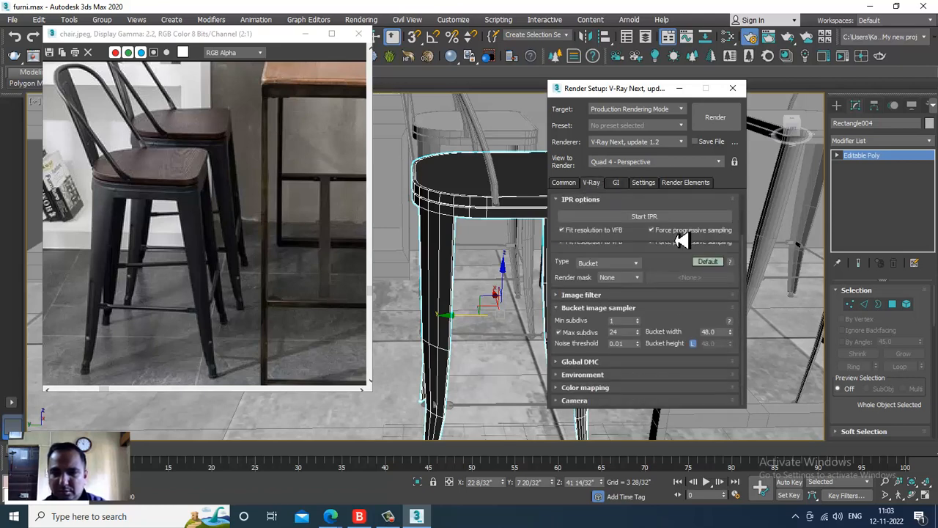
left_click(587, 376)
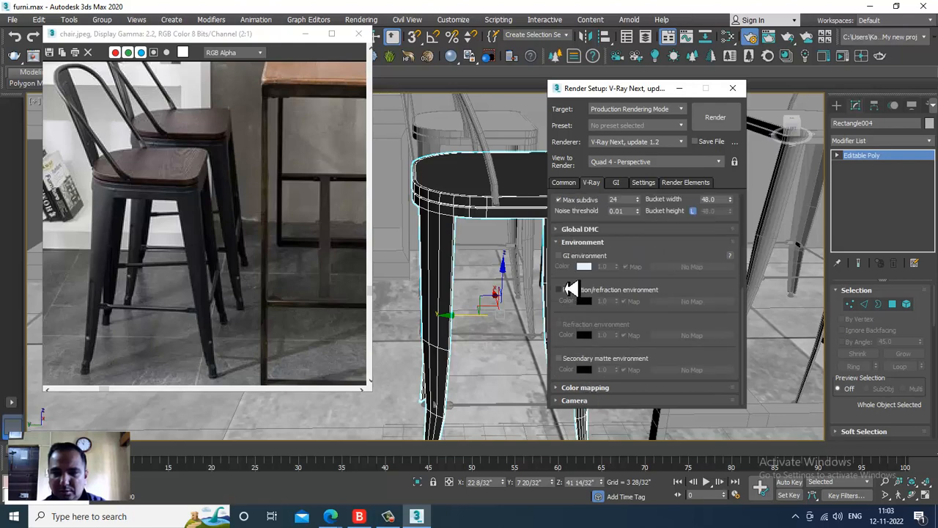
Test-render the stool with the frame buffer moved clear of the reference photo, then stop and close it
left_click(716, 122)
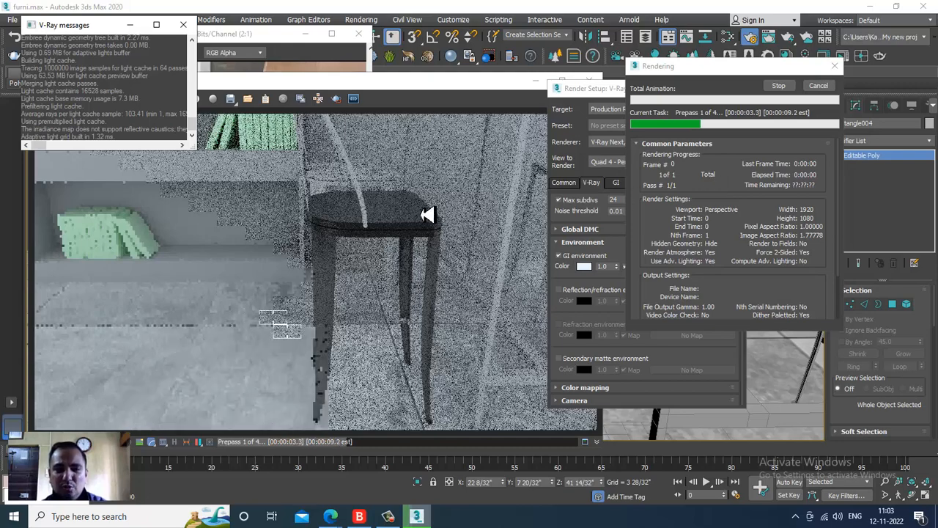
left_click_drag(296, 91, 515, 147)
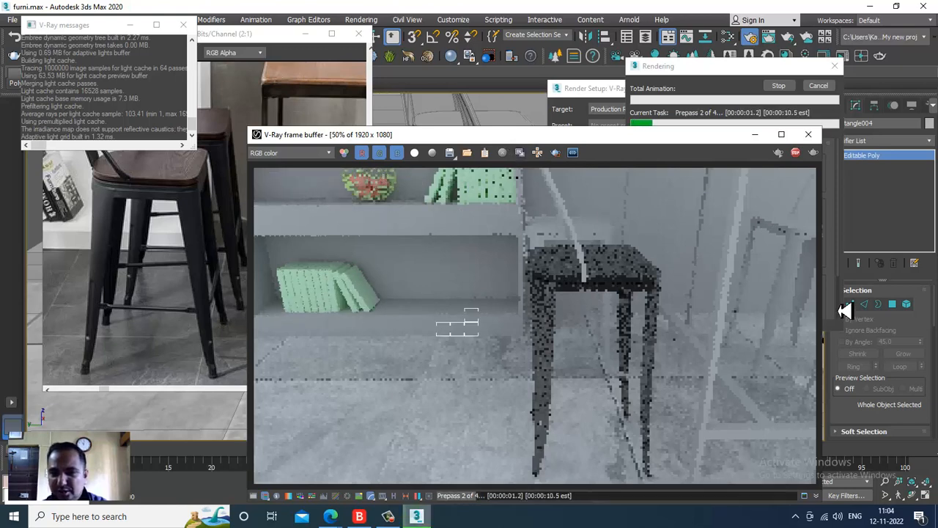
key("Escape")
left_click(811, 135)
Reopen the metal material and darken its reflection colour to grey value 25
key("m")
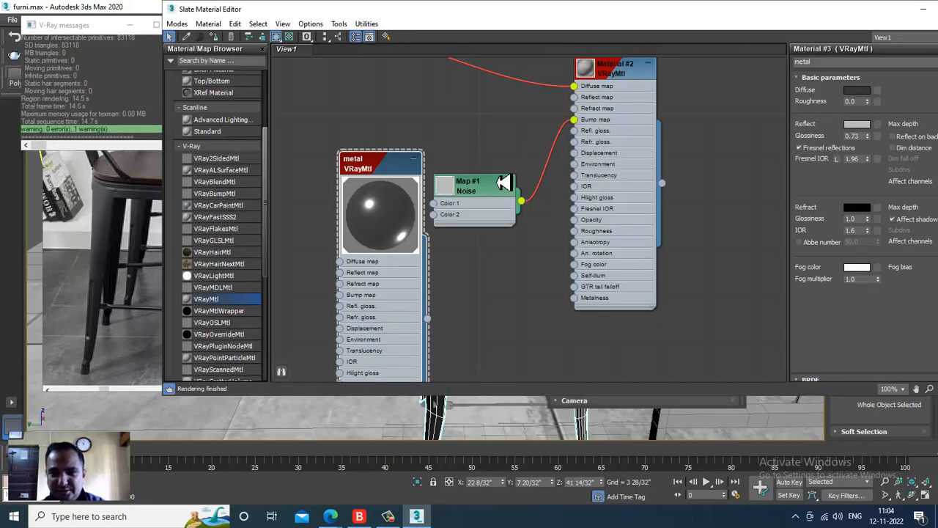
left_click(856, 126)
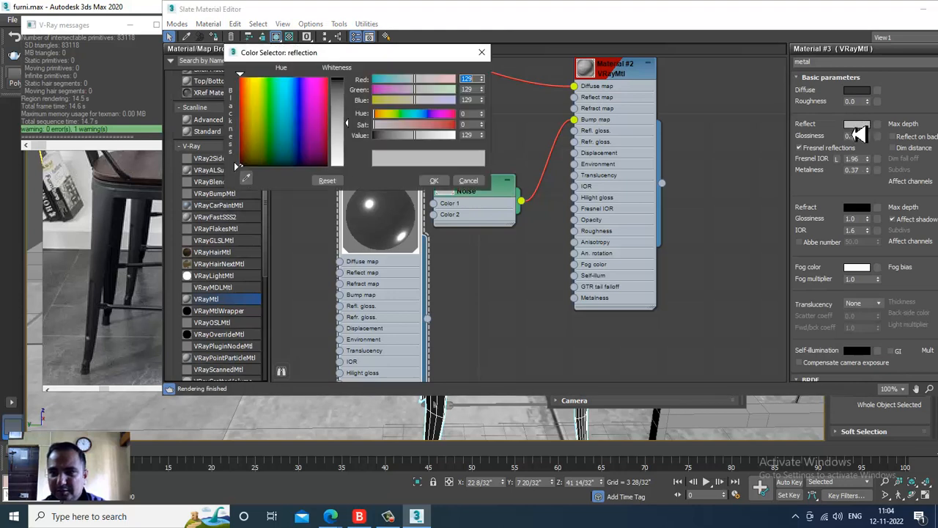
left_click_drag(355, 130, 358, 95)
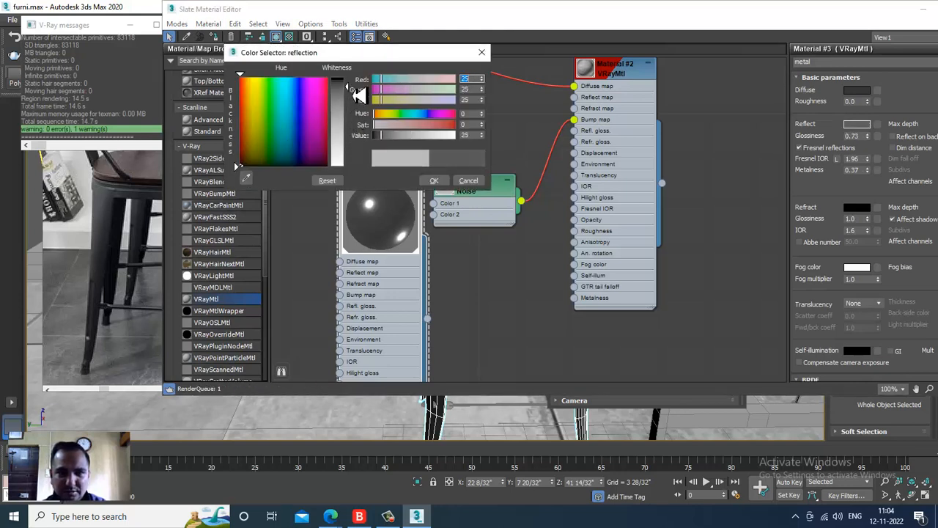
left_click(434, 181)
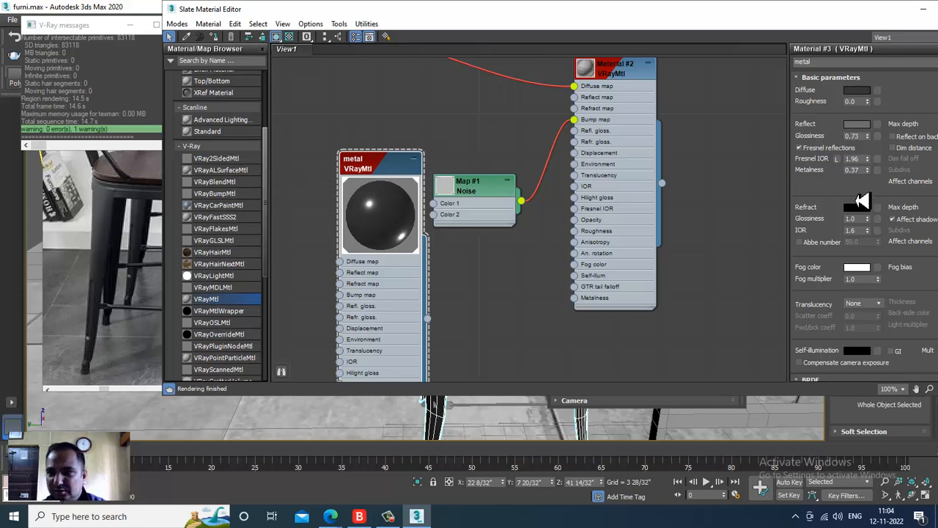
Set the metal material's reflection glossiness to 0.66 and Fresnel IOR to 29.89
mouse_move(871, 140)
left_mouse_down()
mouse_move(879, 159)
mouse_move(878, 149)
left_mouse_up()
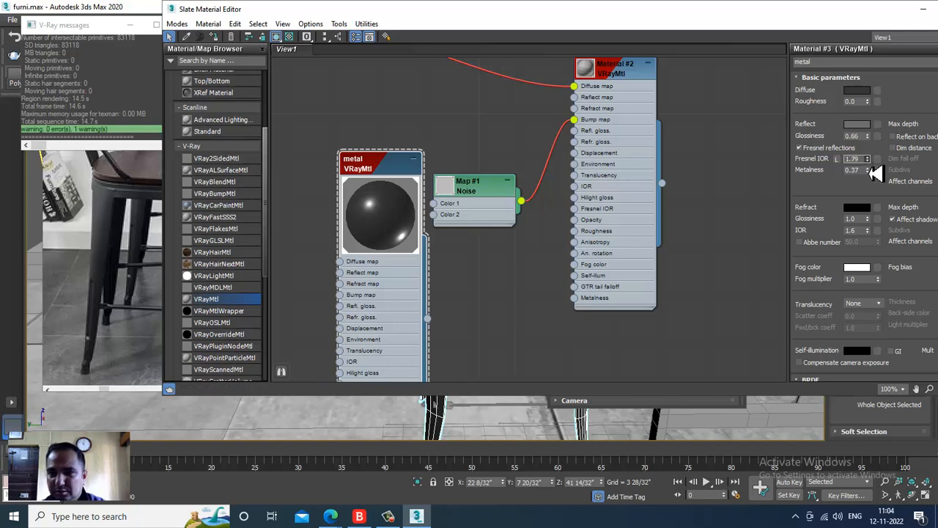
left_click_drag(871, 174, 907, 380)
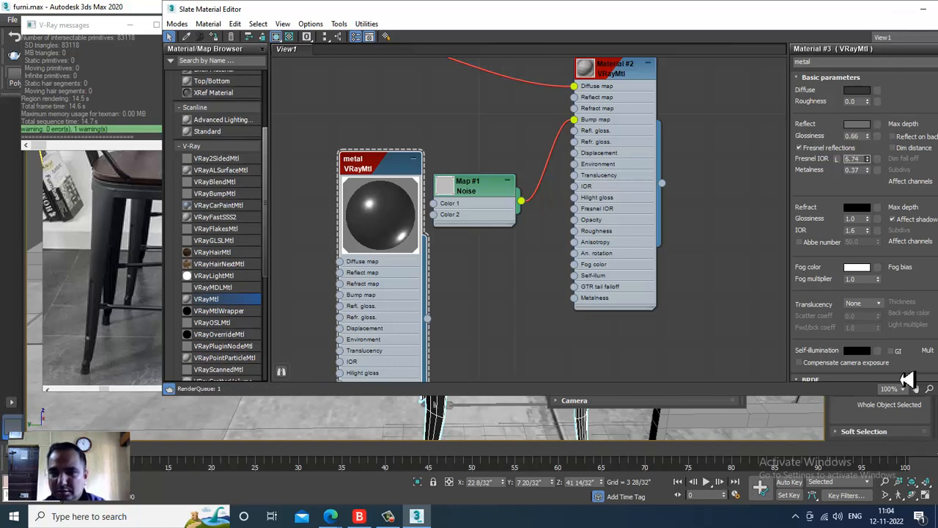
left_click_drag(916, 331, 763, 66)
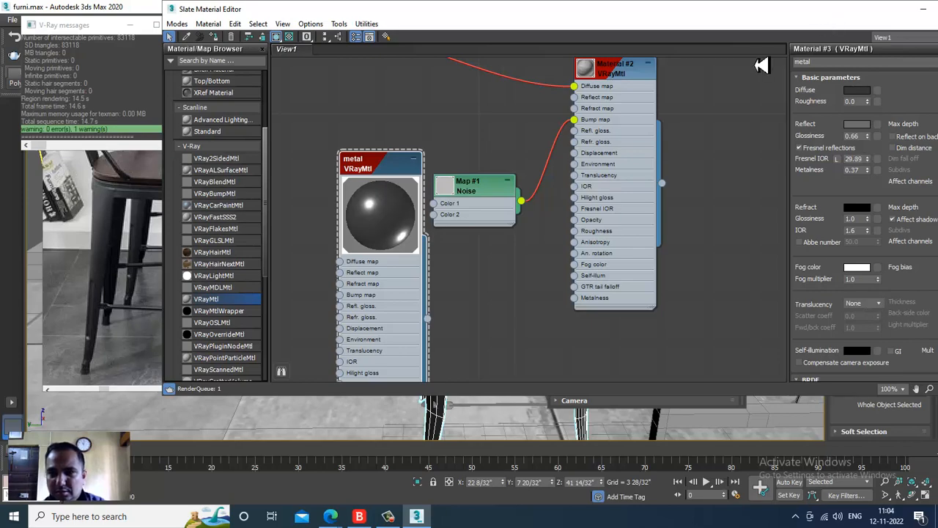
Put the material editor away and test-render the perspective view with the adjusted metal, stopping during the prepass
left_click(923, 9)
left_click(706, 120)
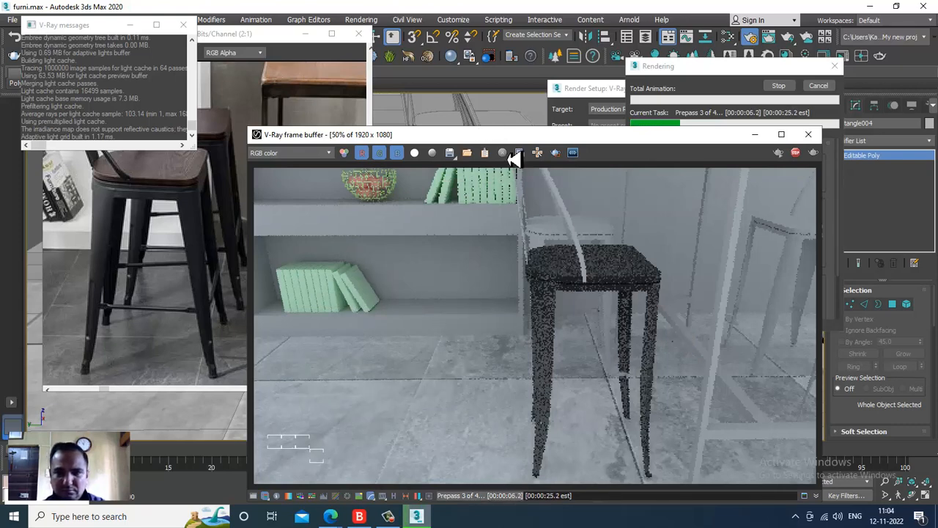
key("Escape")
Define a render region around the stool in the frame buffer and test-render it, then cancel the render
left_click(556, 154)
left_click_drag(497, 199, 767, 484)
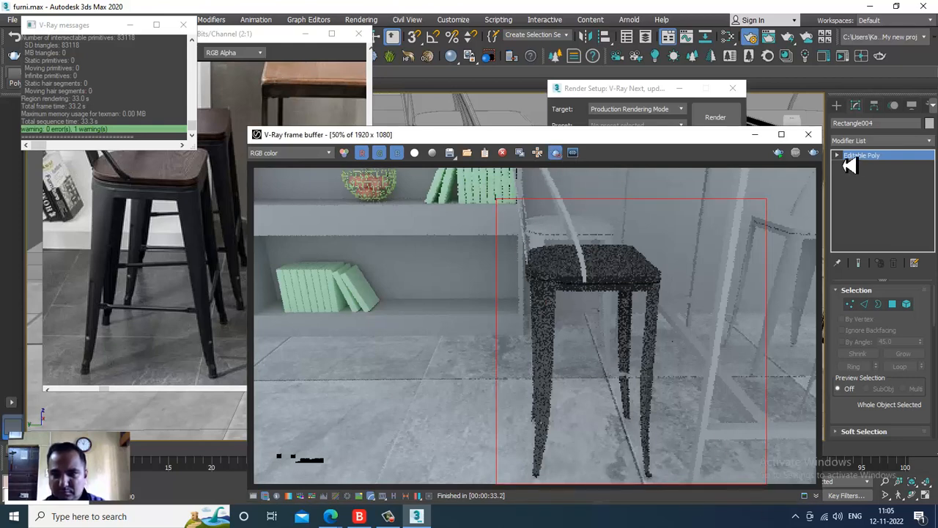
left_click(816, 154)
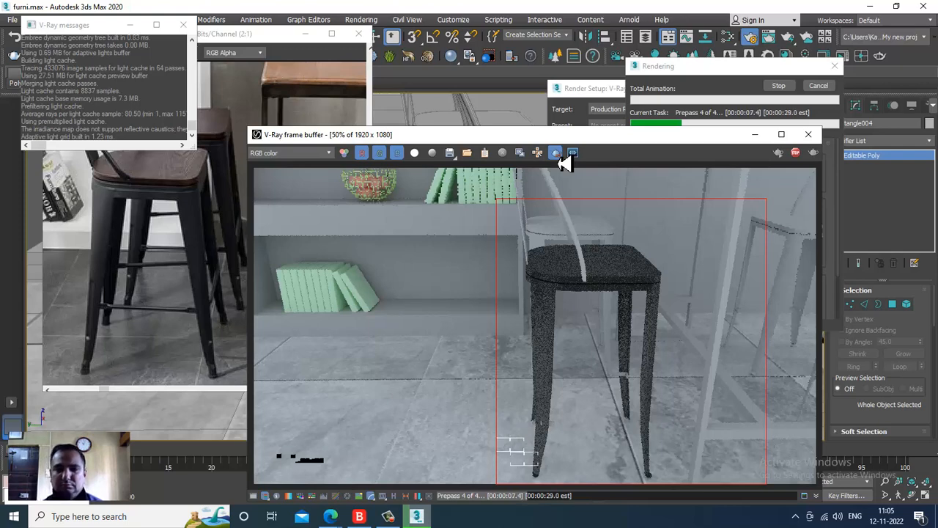
left_click(819, 85)
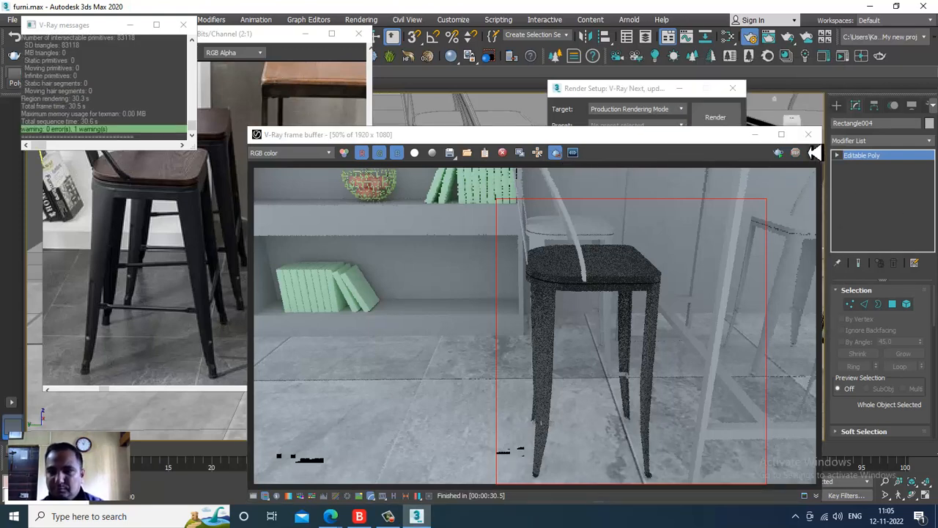
Close the frame buffer, convert every object in the scene to Editable Poly, and minimise the render settings
left_click(809, 135)
left_click(488, 373)
key("ctrl+a")
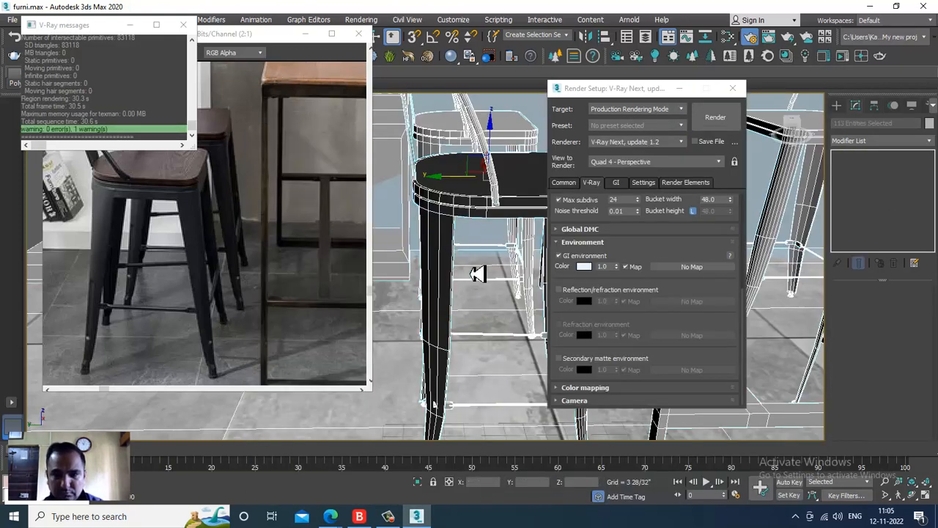
right_click(480, 211)
mouse_move(555, 342)
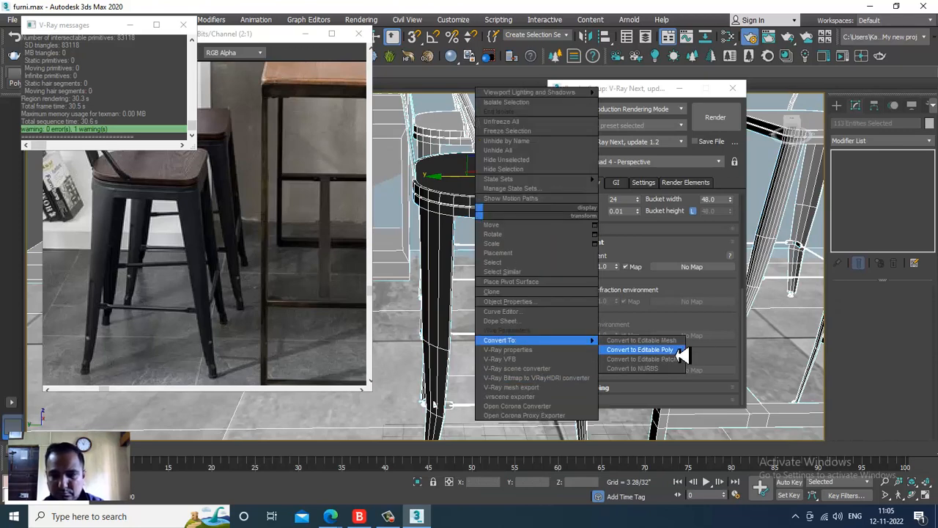
left_click(632, 351)
left_click(680, 89)
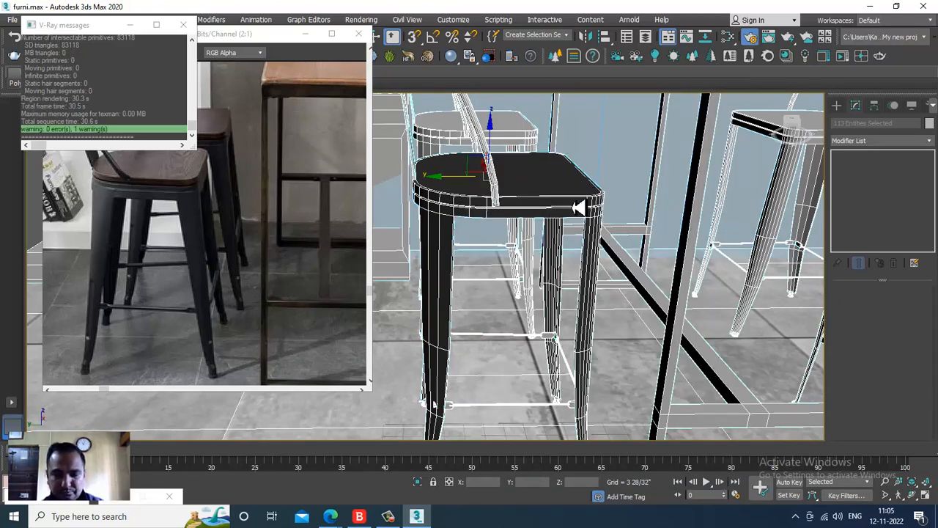
Set the stool's metal material to Fresnel IOR 64.55, metalness 0.28 and reflection glossiness 0.62, then put the material editor away
left_click(569, 188)
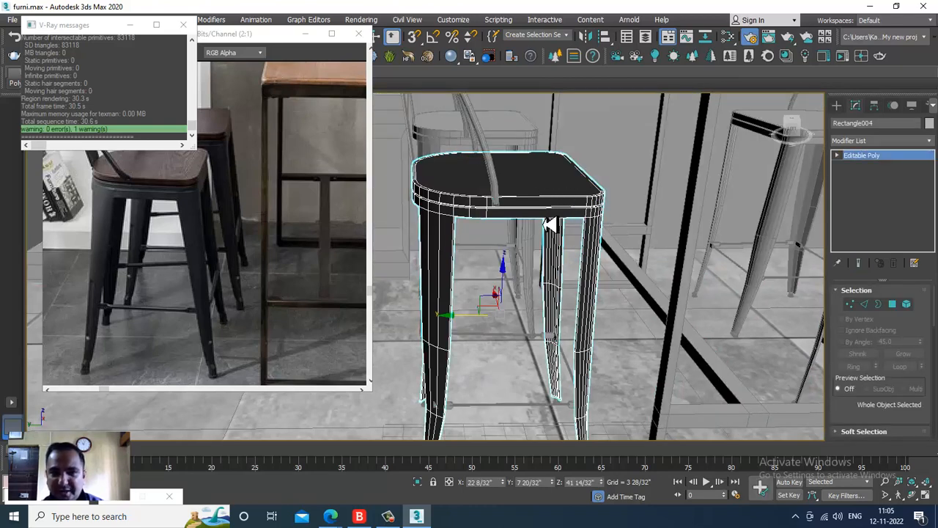
key("m")
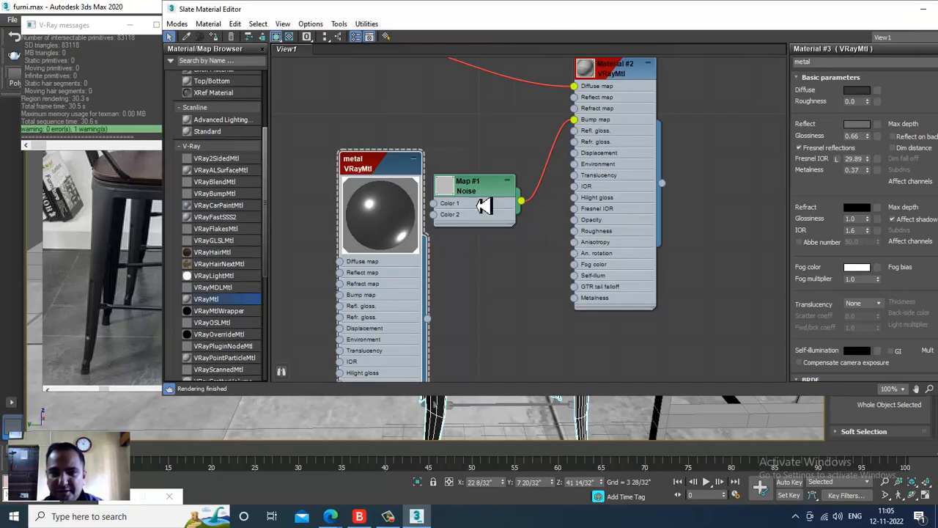
left_click_drag(369, 169, 427, 170)
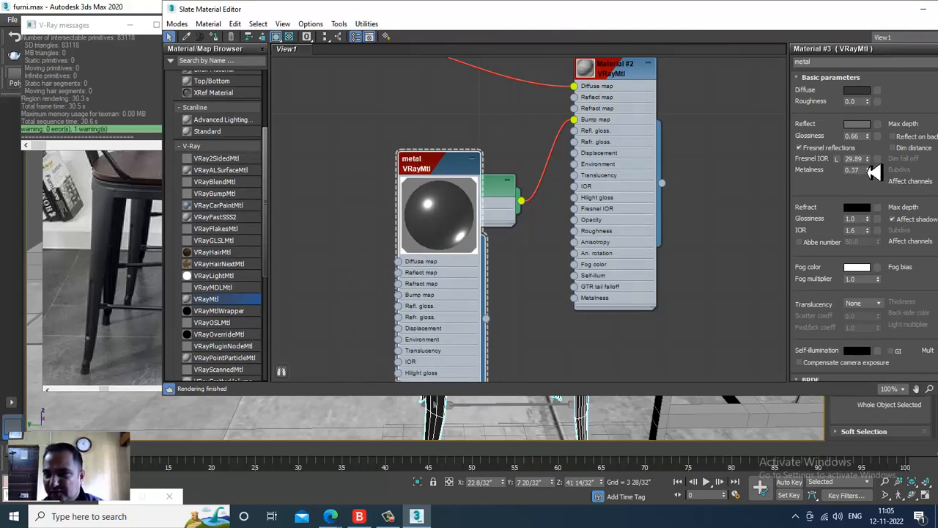
left_click_drag(868, 161, 886, 194)
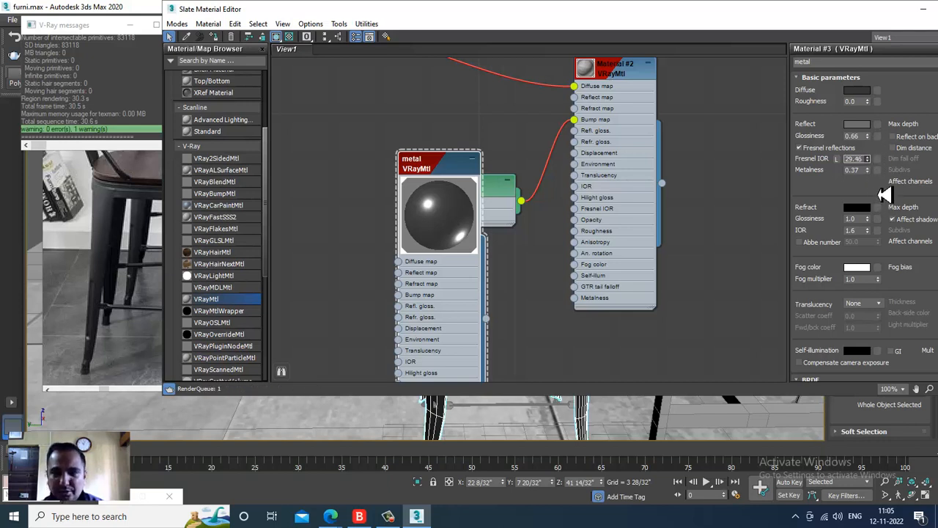
left_click(391, 517)
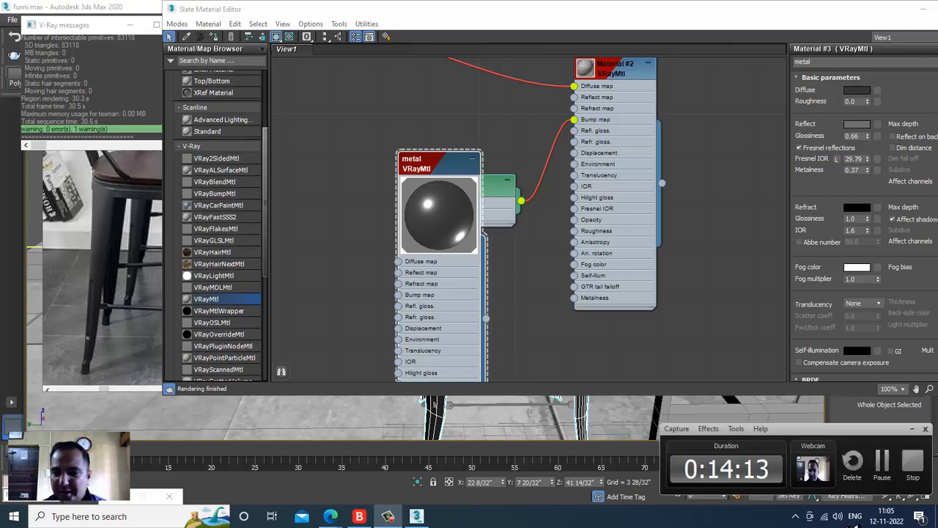
left_click(889, 473)
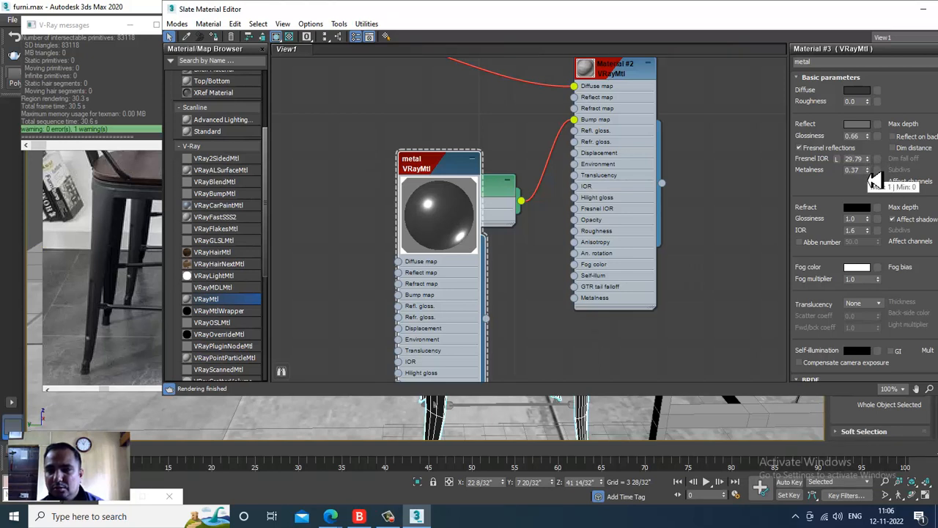
left_click_drag(875, 182, 876, 115)
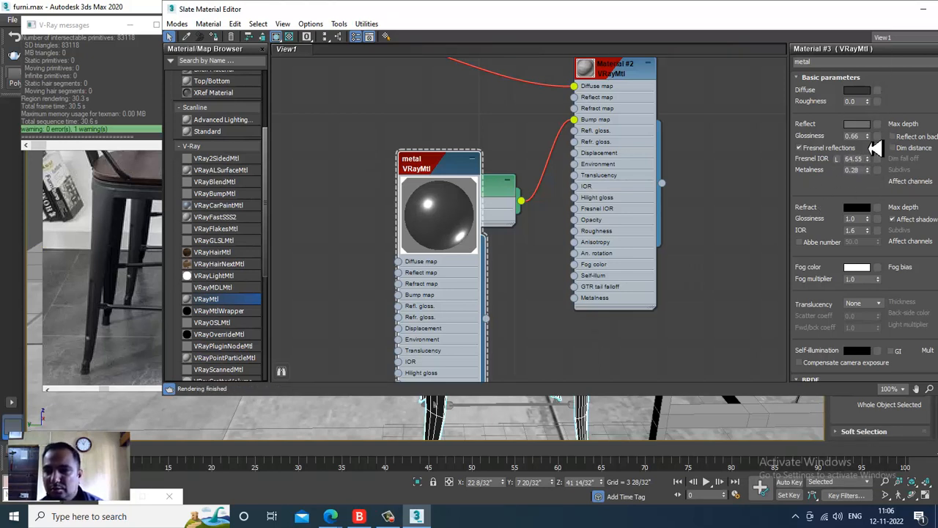
left_click_drag(868, 138, 862, 181)
left_click(924, 13)
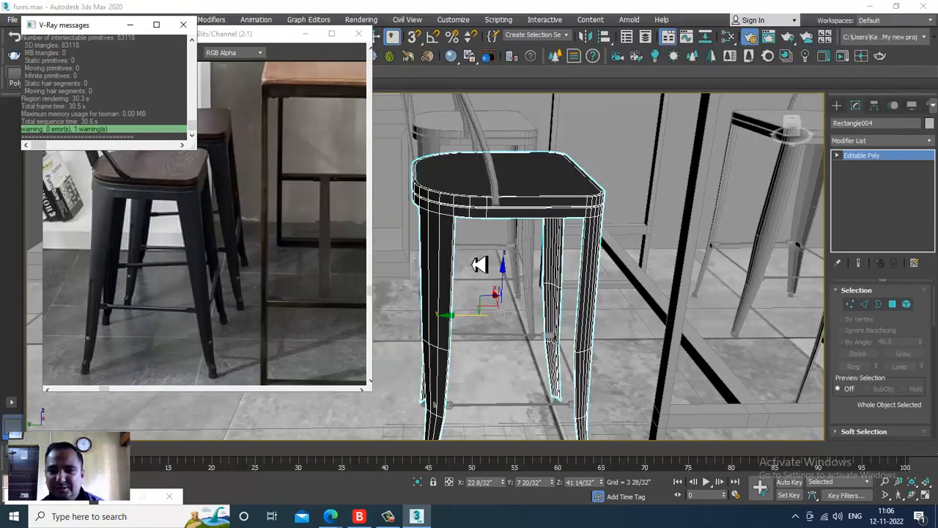
Select the footrest bars and their end connectors along three sides of the front stool
middle_click_drag(482, 260, 559, 268, "alt")
scroll(575, 236, "down", 3)
middle_click_drag(580, 237, 520, 264)
scroll(520, 265, "up", 5)
middle_click_drag(519, 341, 548, 306)
scroll(546, 306, "up", 3)
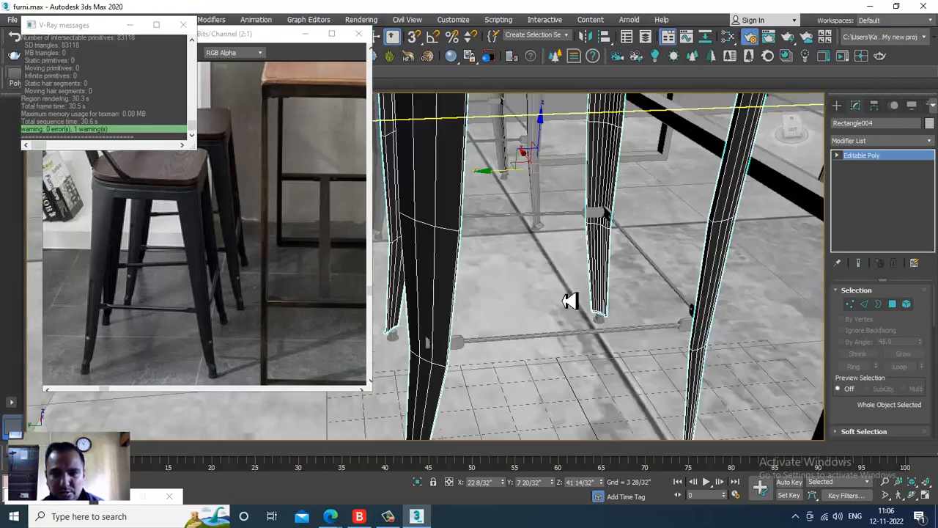
left_click(578, 223)
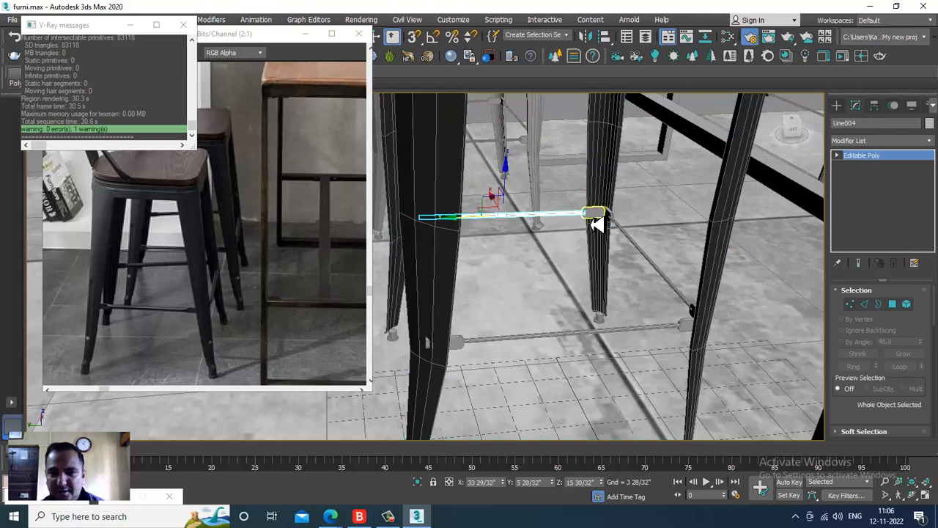
left_click(598, 220, "ctrl")
left_click(617, 228, "ctrl")
left_click(646, 260, "ctrl")
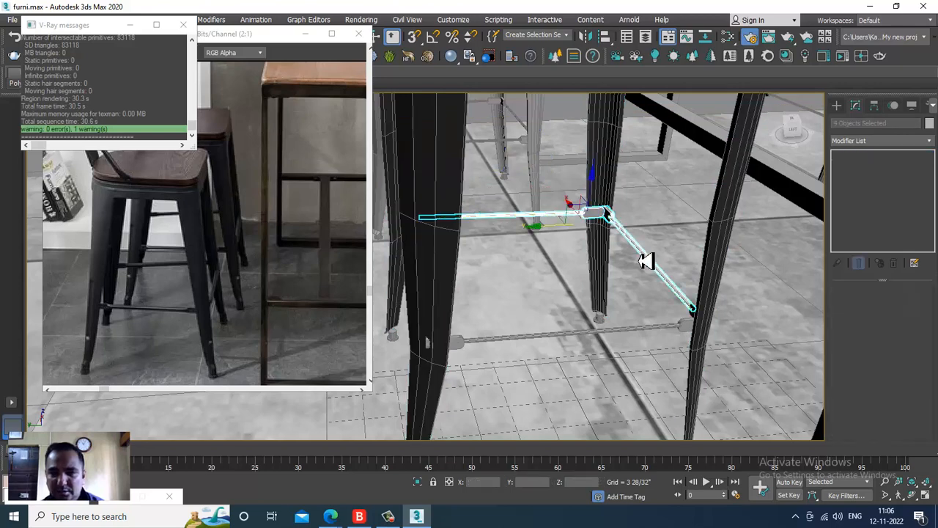
left_click(695, 317, "ctrl")
left_click(656, 337, "ctrl")
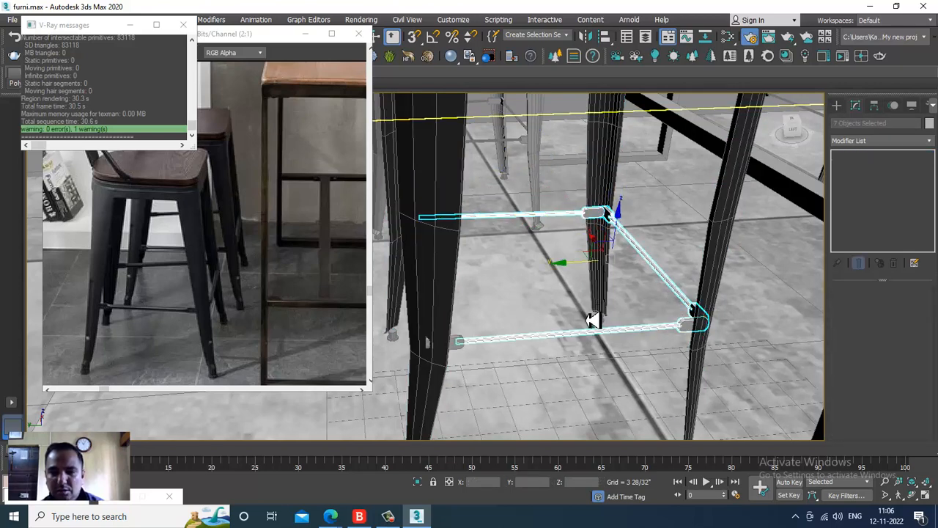
Add the footrest's remaining bar and connectors to the selection and assign the metal material to all the selected pieces
middle_click_drag(593, 318, 444, 268, "alt")
left_click(442, 261, "ctrl")
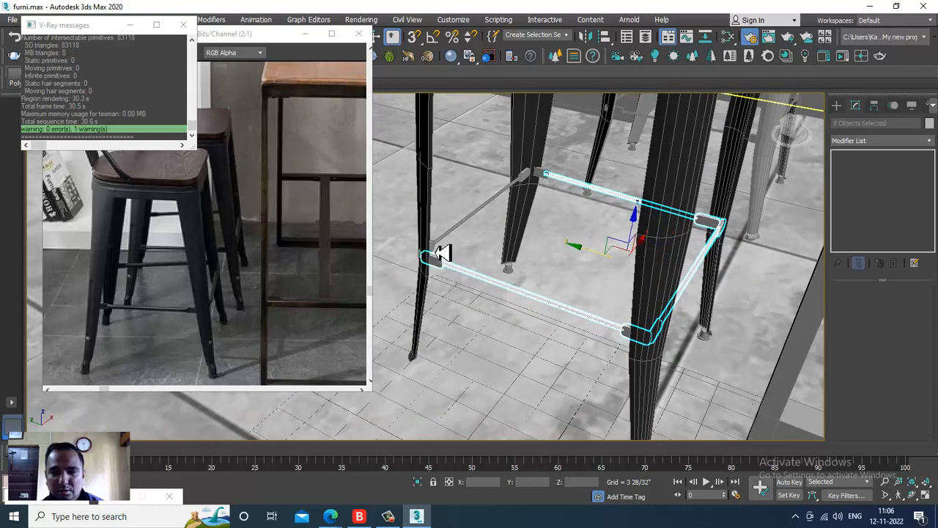
left_click(446, 246, "ctrl")
left_click(529, 177, "ctrl")
left_click(541, 181, "ctrl")
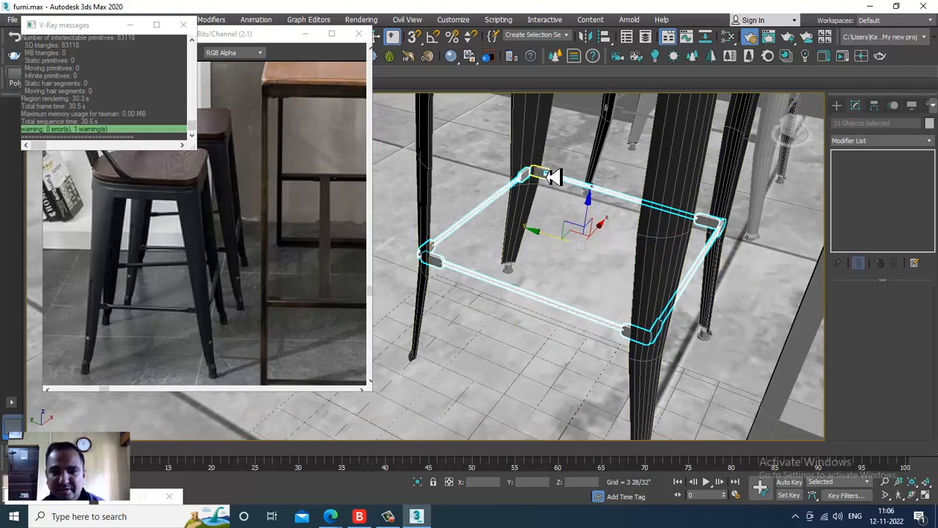
left_click(551, 178, "ctrl")
left_click(549, 179, "ctrl")
middle_click_drag(545, 179, 651, 242, "alt")
key("m")
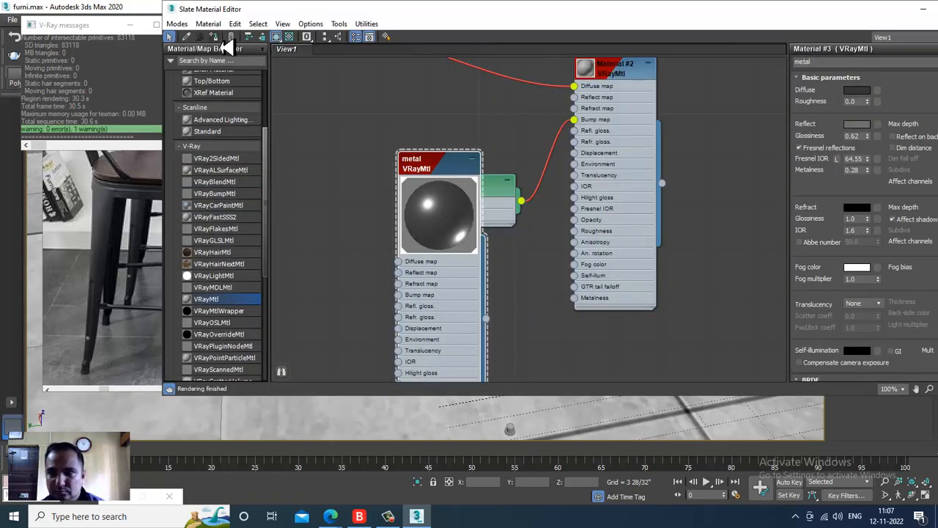
left_click(923, 9)
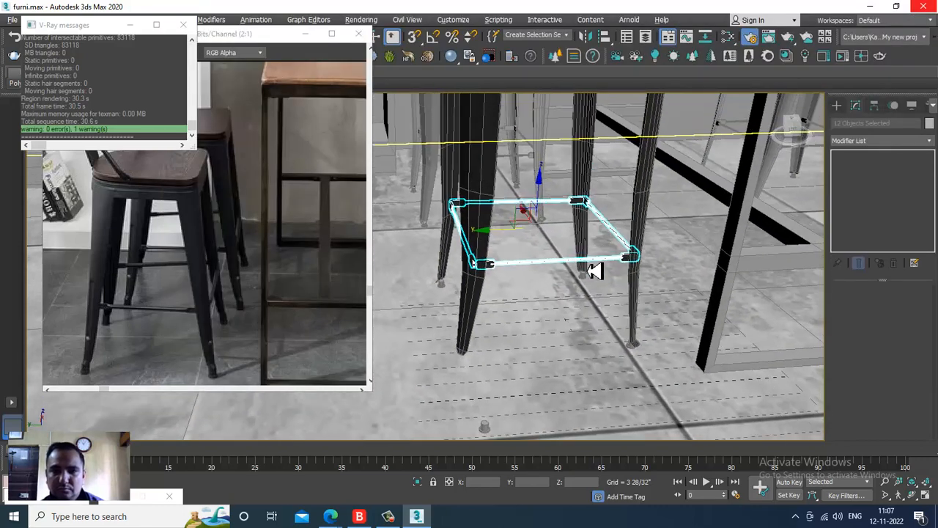
Test-render the region around the stool to check the metal footrest, then close the frame buffer
mouse_move(596, 272)
middle_mouse_down("alt")
mouse_move(591, 319)
mouse_move(607, 283)
mouse_move(598, 294)
mouse_move(591, 286)
middle_mouse_up("alt")
left_click(360, 19)
left_click(382, 37)
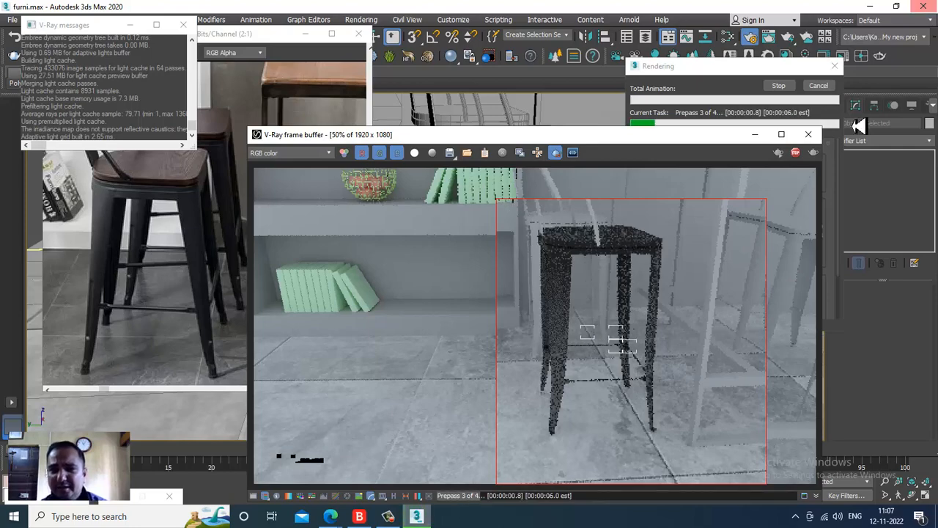
left_click(811, 138)
scroll(676, 262, "down", 4)
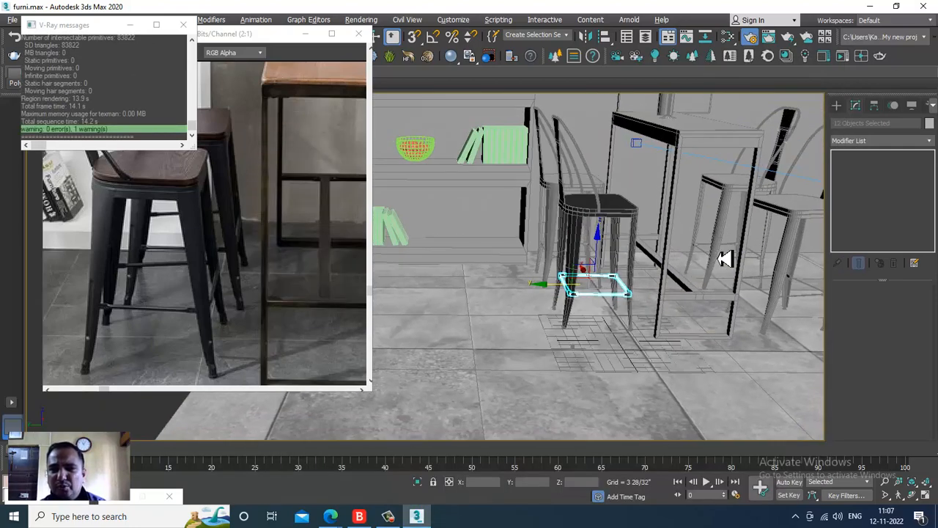
middle_click_drag(724, 258, 634, 309, "alt")
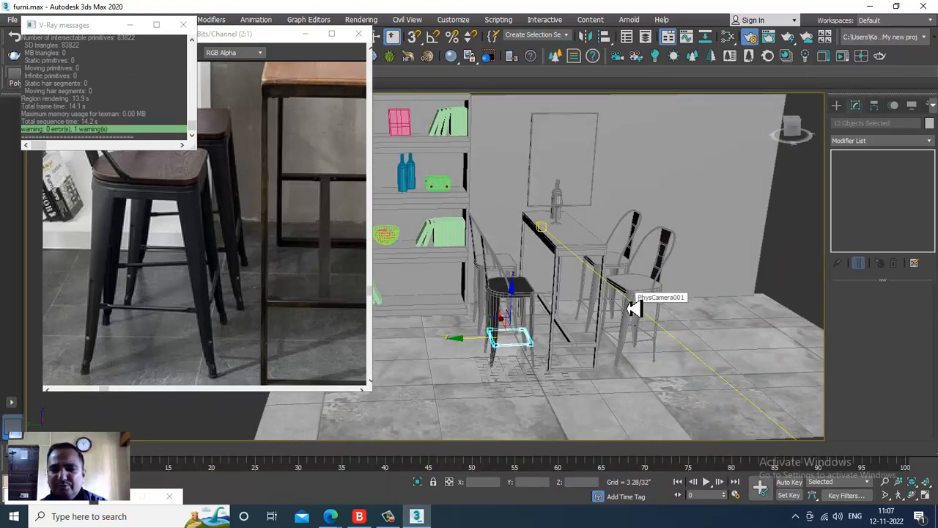
middle_click_drag(635, 308, 631, 265, "alt")
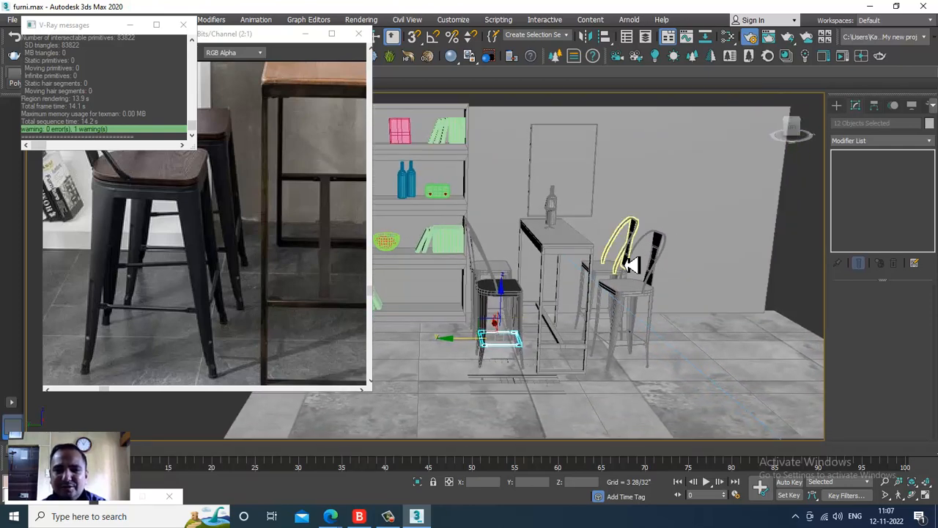